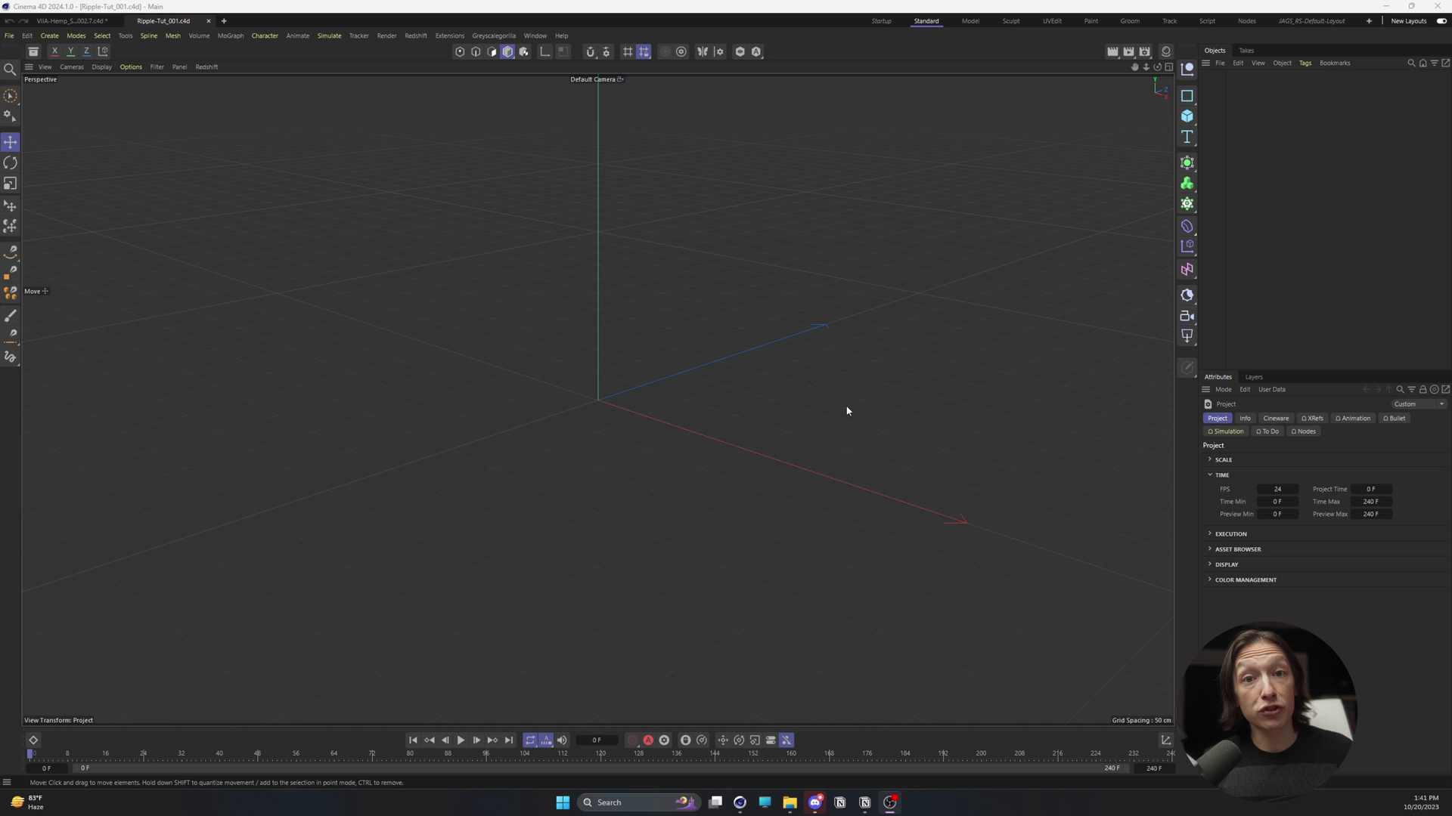
Step: Add a 400 cm Plane with 10×10 segments and switch the viewport to Gouraud shading with lines (N~B)
{"action": "left_click", "coordinate": [1188, 116]}
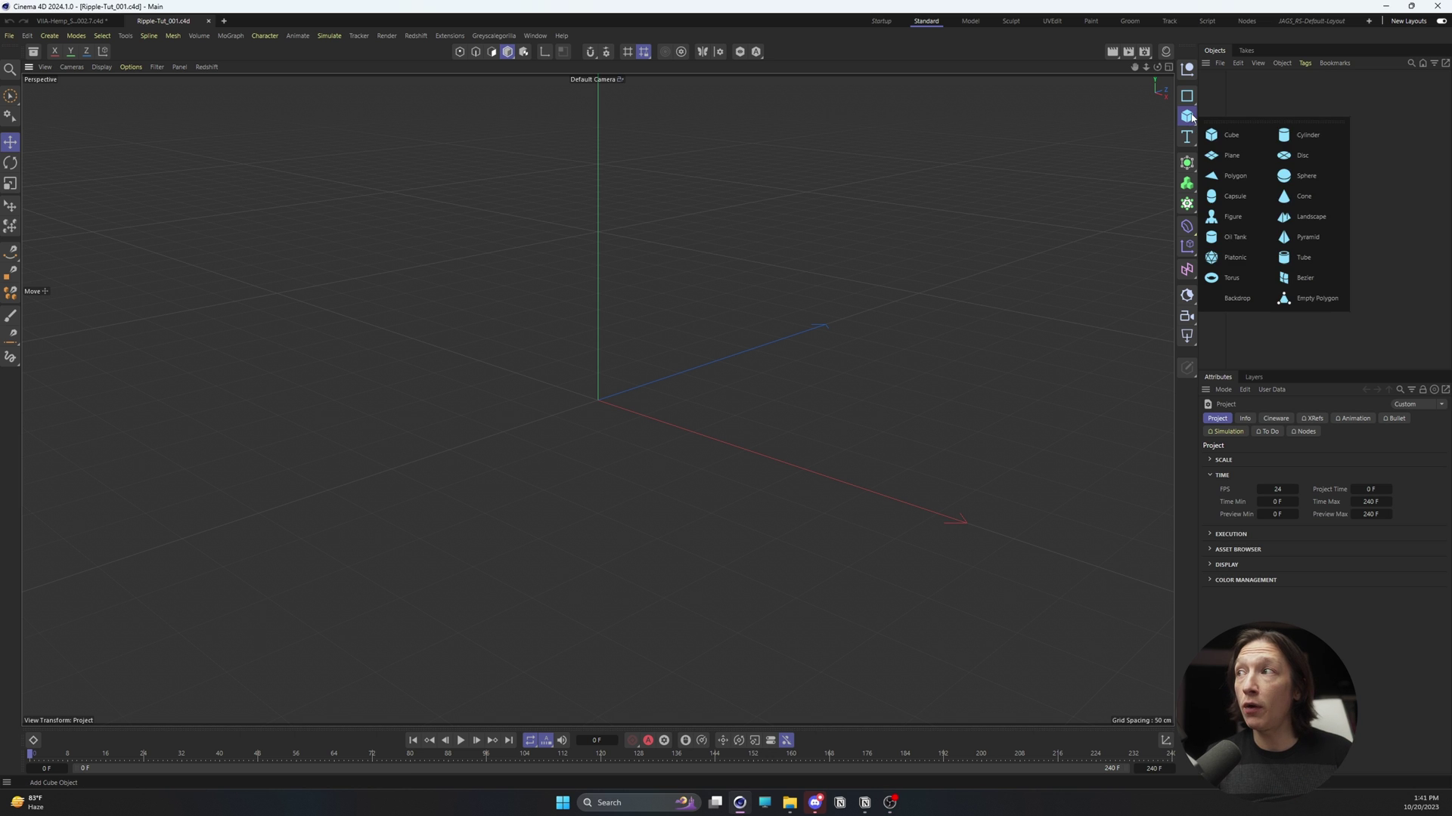
{"action": "left_click", "coordinate": [1230, 155]}
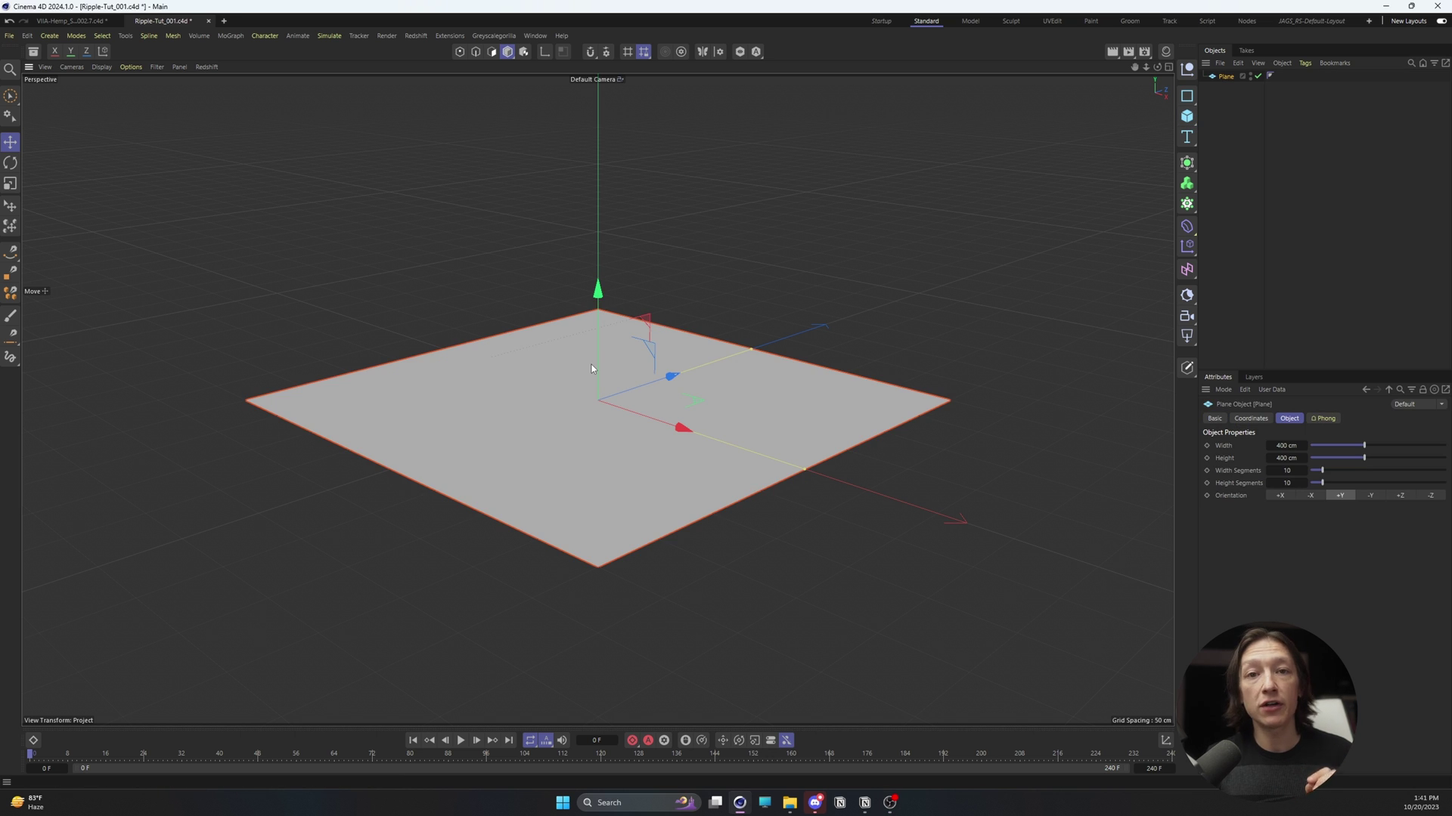
{"action": "key", "text": "n"}
{"action": "key", "text": "b"}
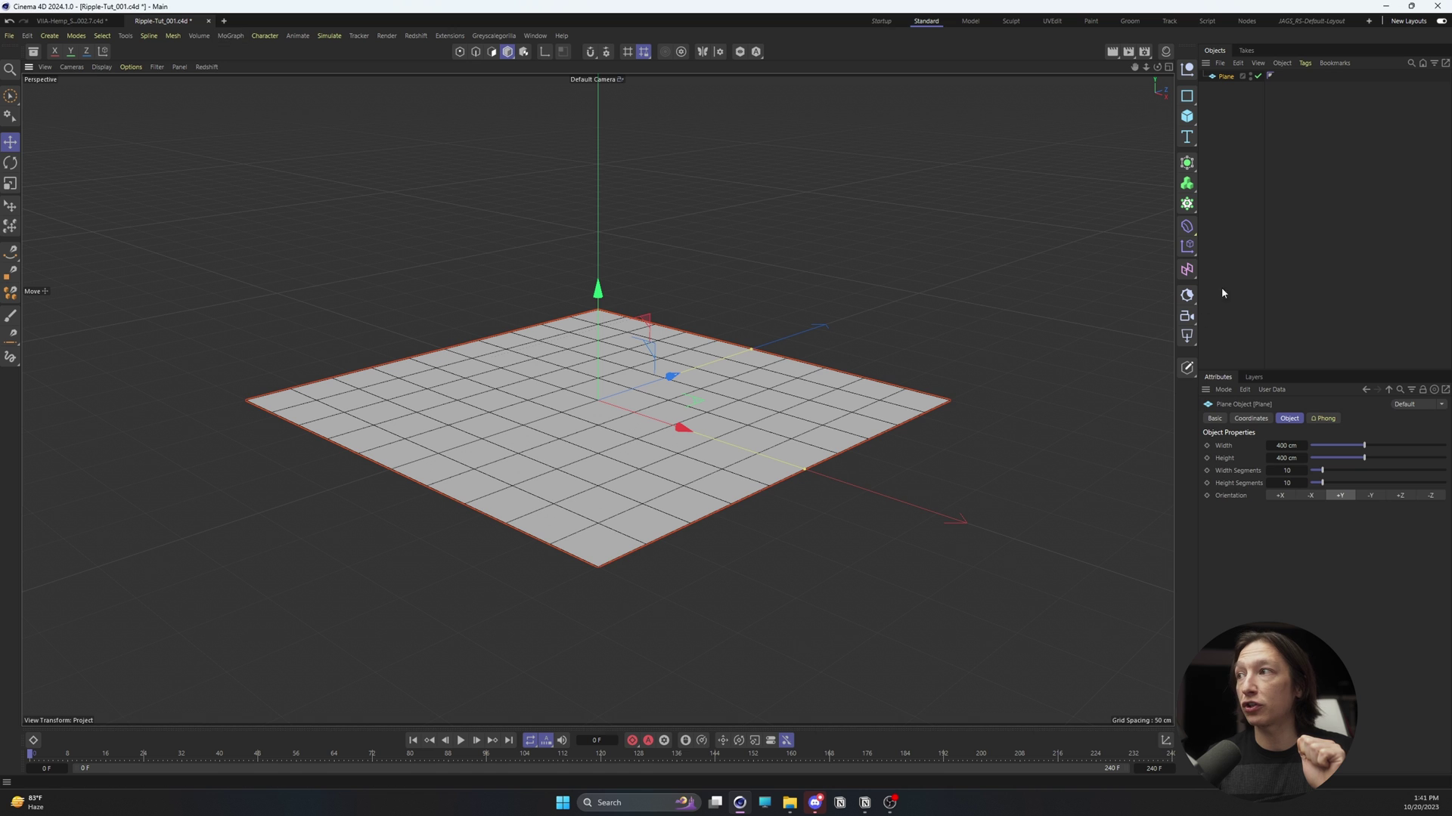
Step: Add a Plain effector, parent it under the Plane, and set its Deformer to Point
{"action": "left_click", "coordinate": [1189, 248]}
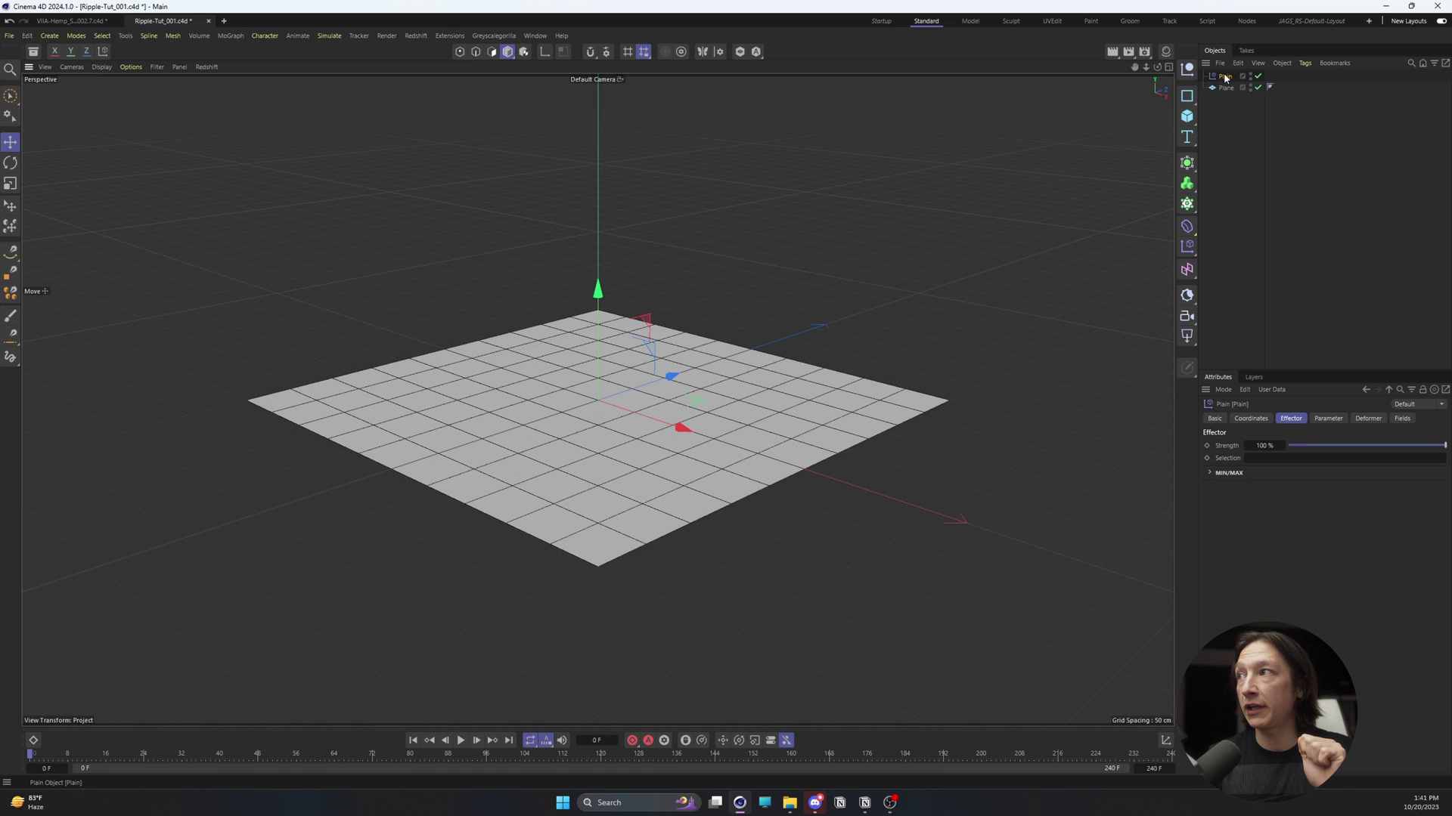
{"action": "left_click_drag", "start_coordinate": [1224, 77], "coordinate": [1231, 90]}
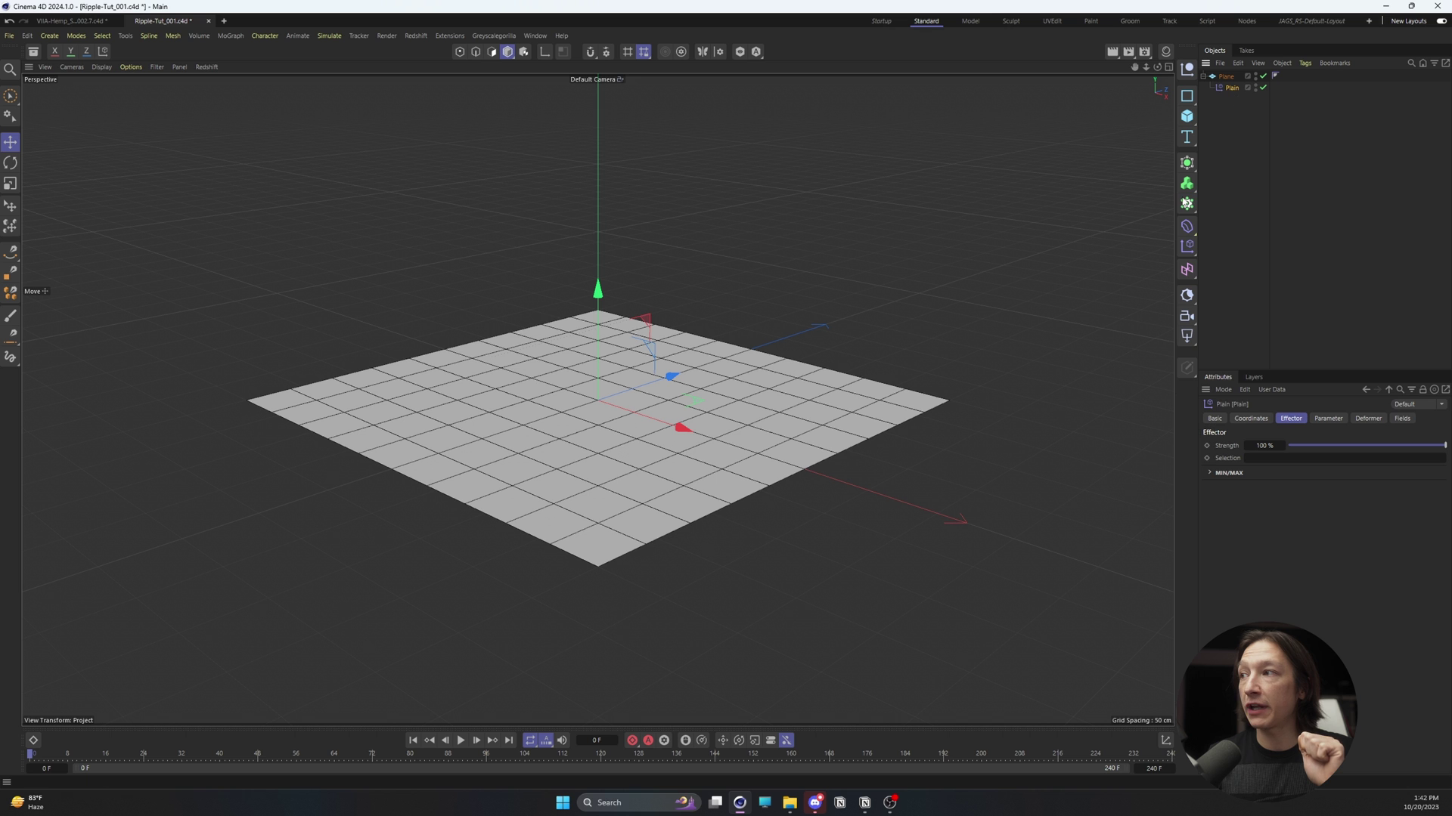
{"action": "left_click_drag", "start_coordinate": [1197, 397], "coordinate": [1126, 397]}
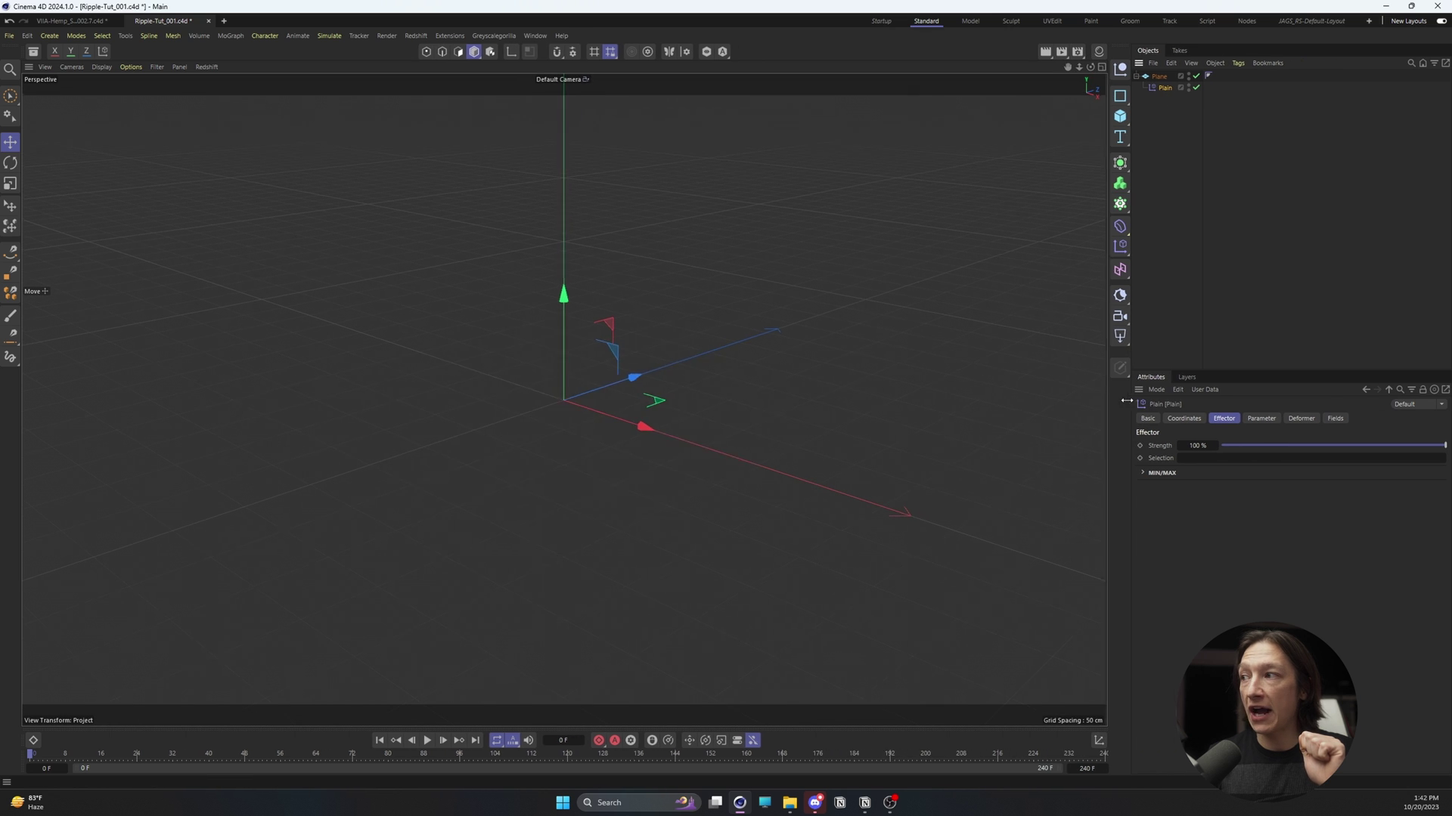
{"action": "left_click", "coordinate": [1298, 419]}
{"action": "left_click", "coordinate": [1347, 446]}
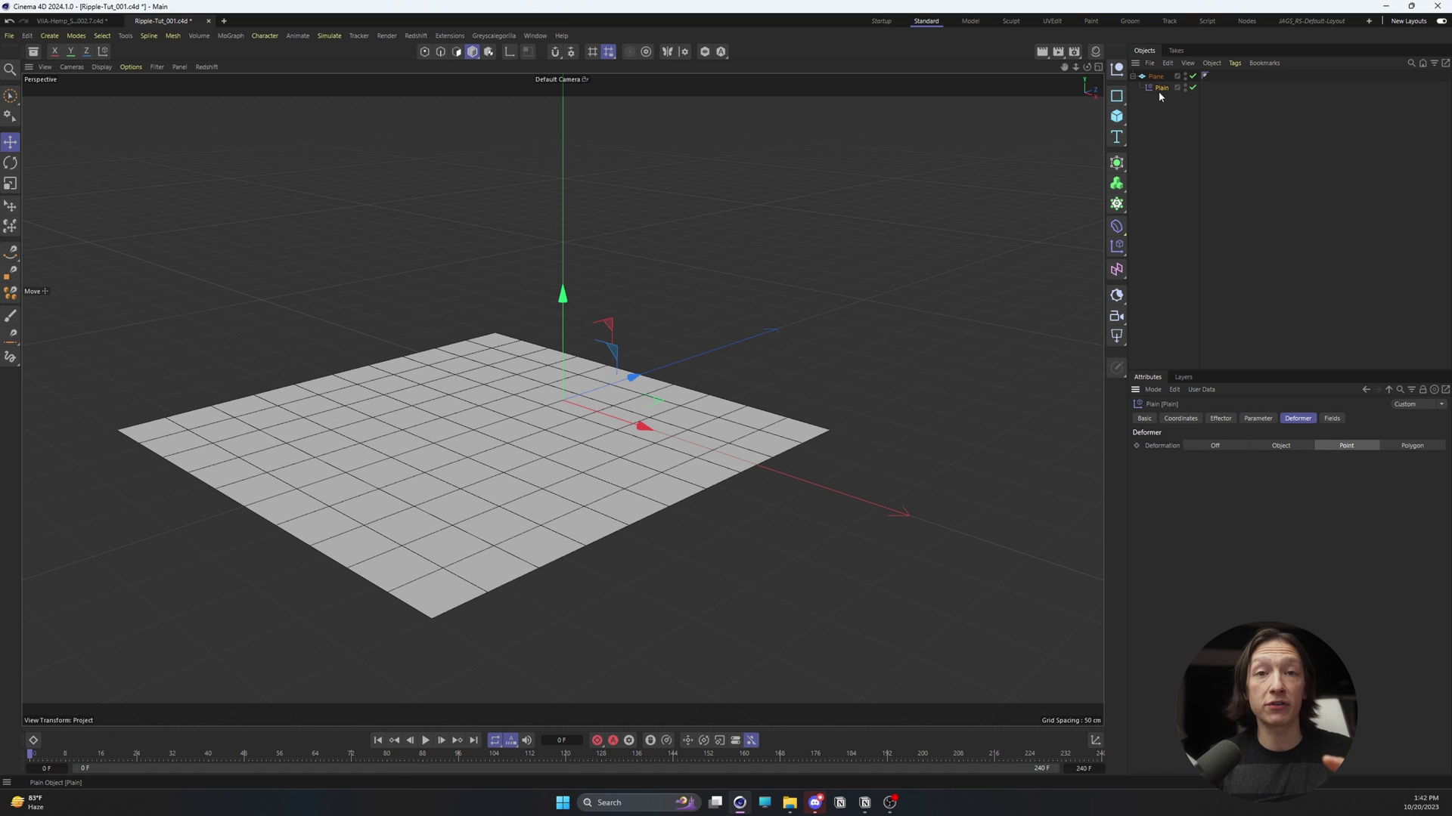
Step: Set the Plain effector's position offset to P.Y 0 cm and P.Z 10 cm
{"action": "left_click", "coordinate": [1229, 420]}
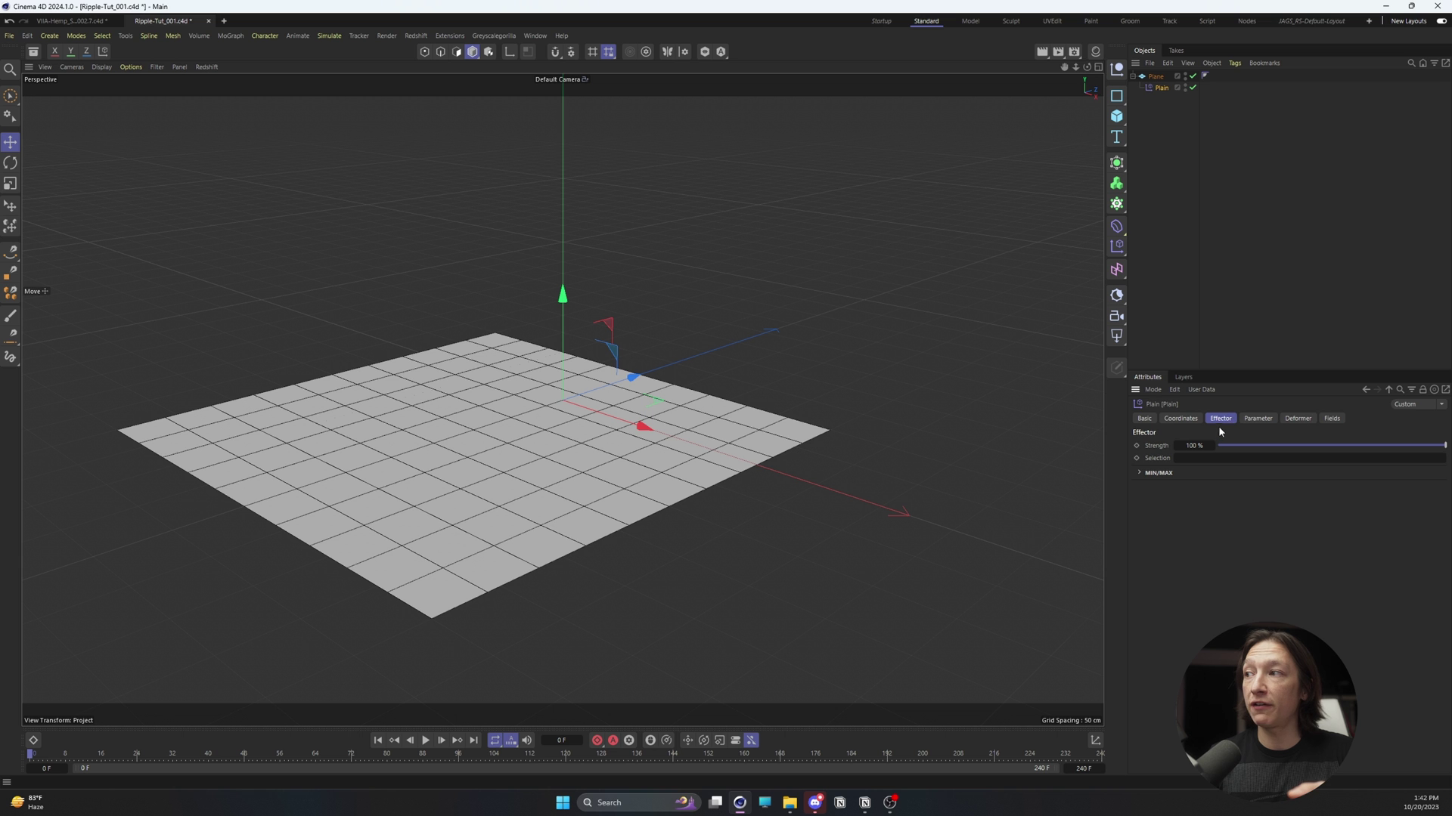
{"action": "left_click", "coordinate": [1245, 420]}
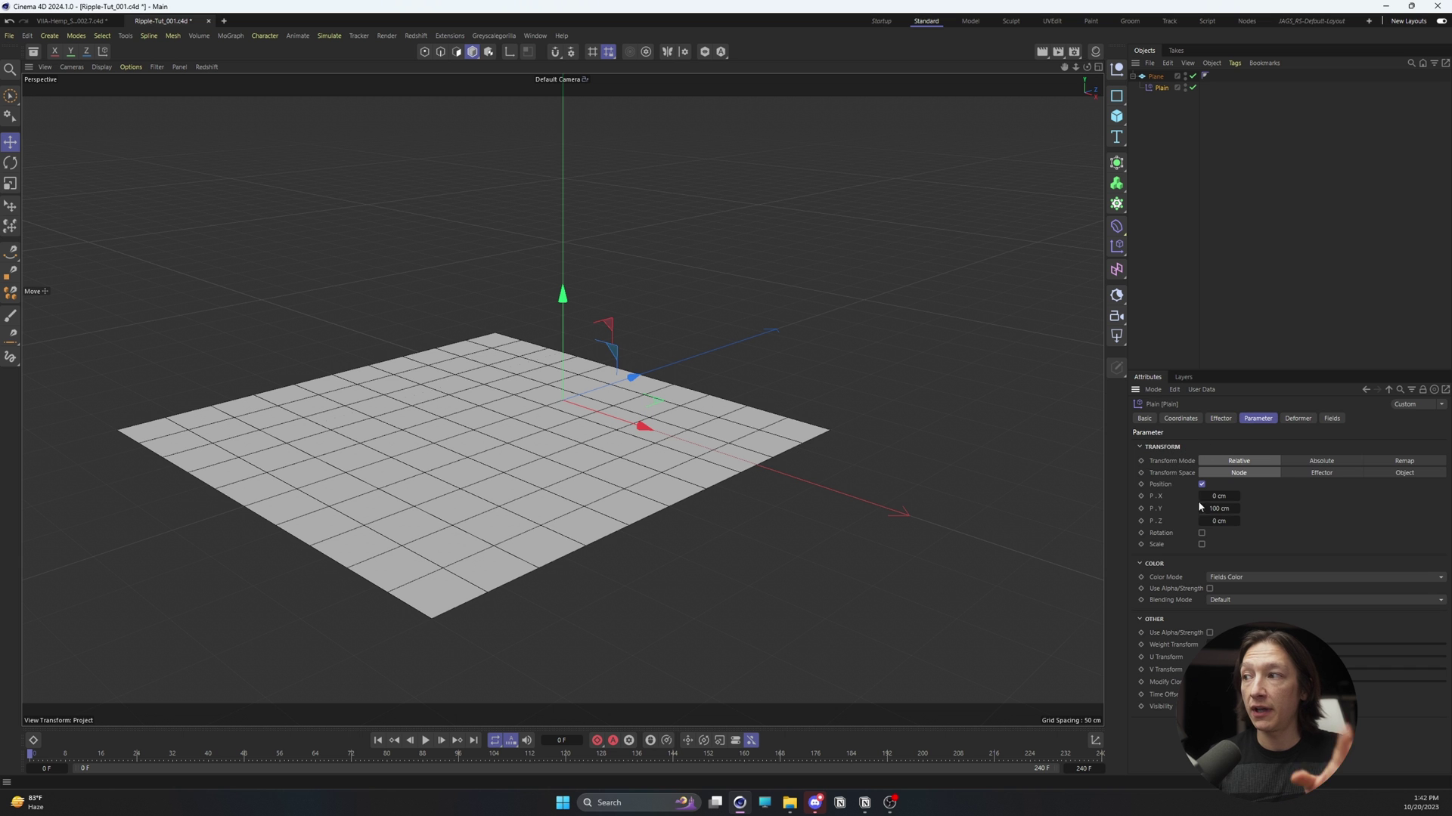
{"action": "mouse_move", "coordinate": [1217, 508]}
{"action": "left_mouse_down"}
{"action": "mouse_move", "coordinate": [1181, 508]}
{"action": "mouse_move", "coordinate": [1210, 508]}
{"action": "left_mouse_up"}
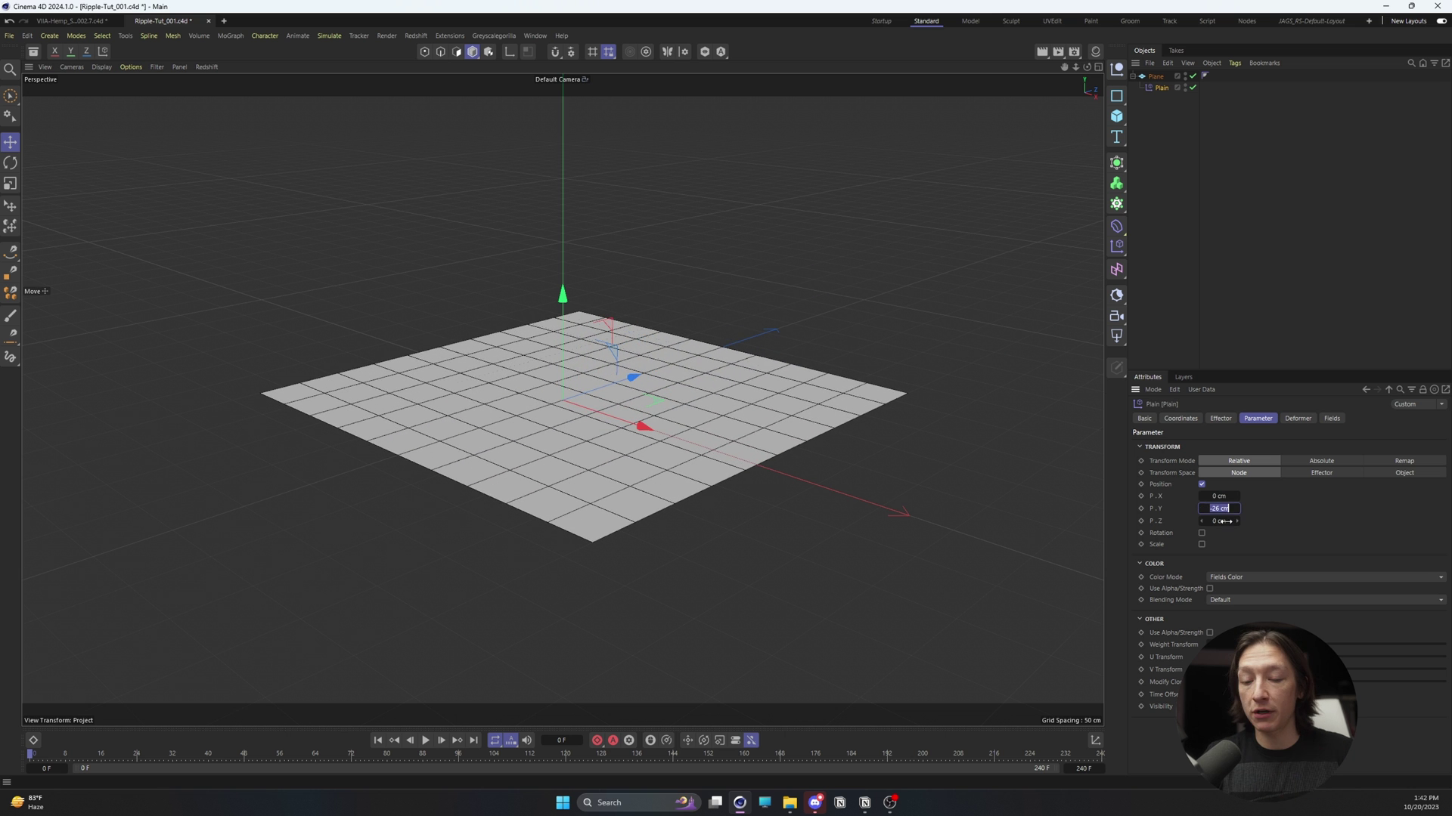
{"action": "type", "text": "0"}
{"action": "key", "text": "Return"}
{"action": "key", "text": "Tab"}
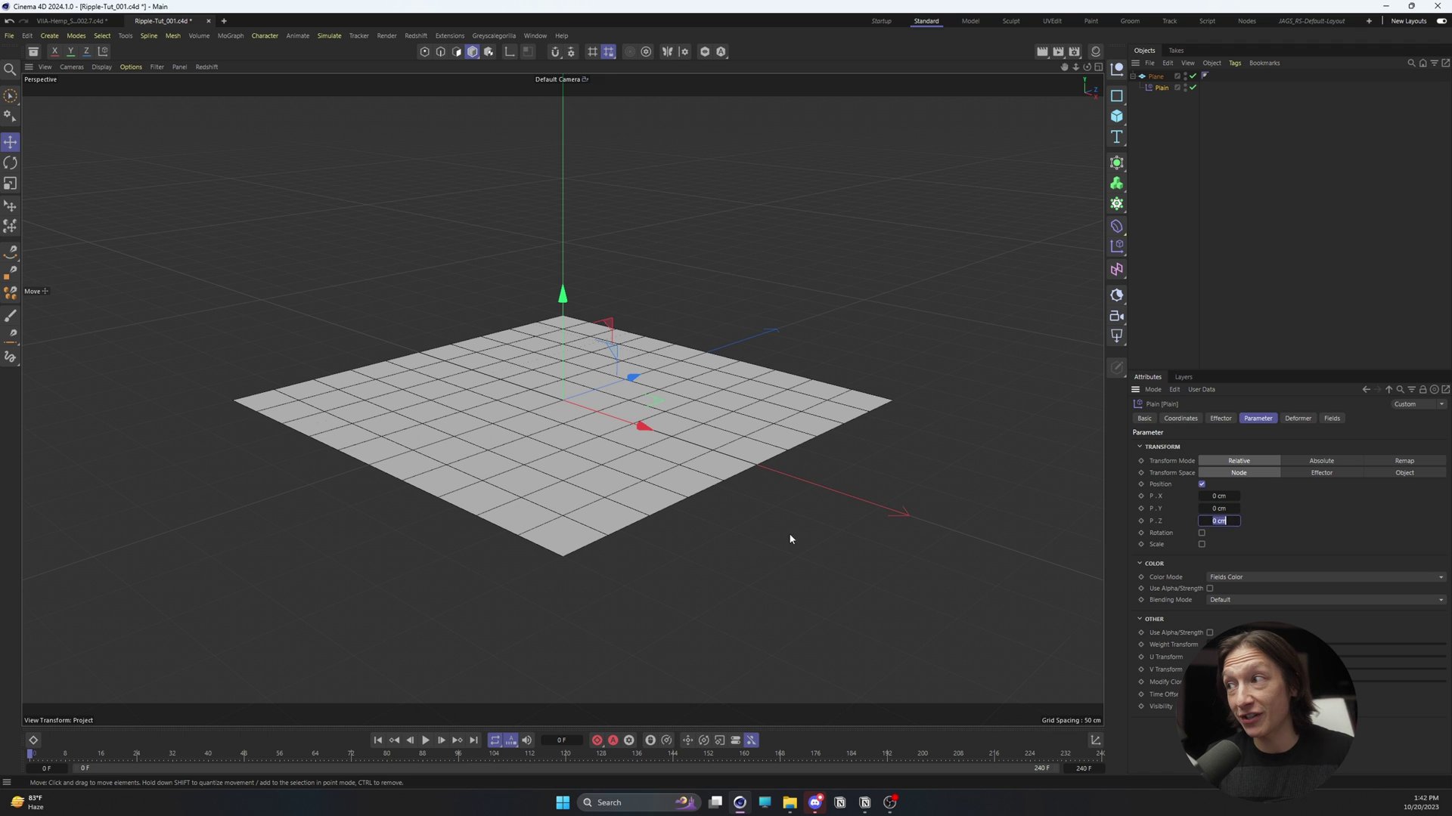
{"action": "type", "text": "100"}
{"action": "key", "text": "Return"}
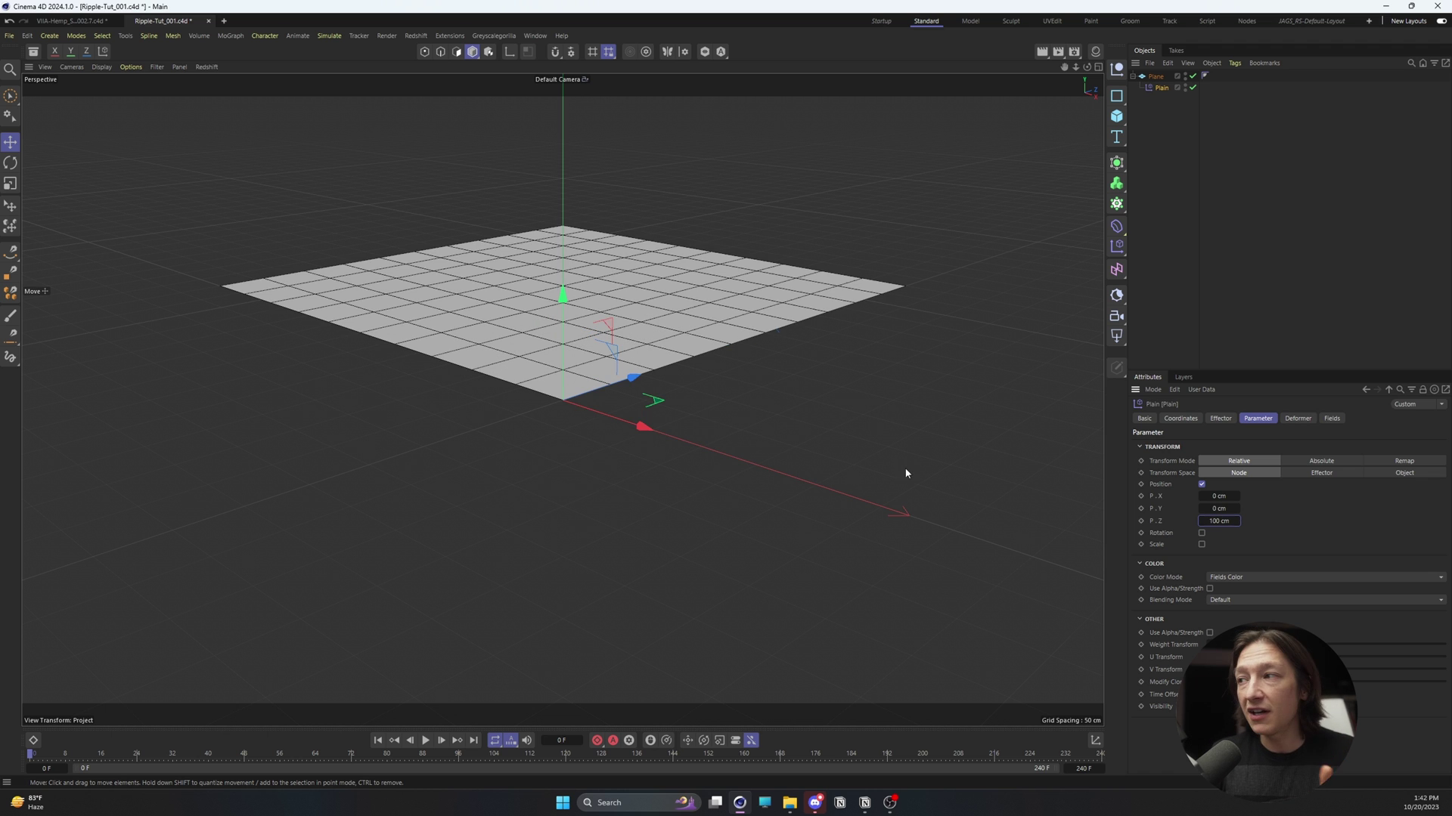
{"action": "left_click", "coordinate": [1217, 521]}
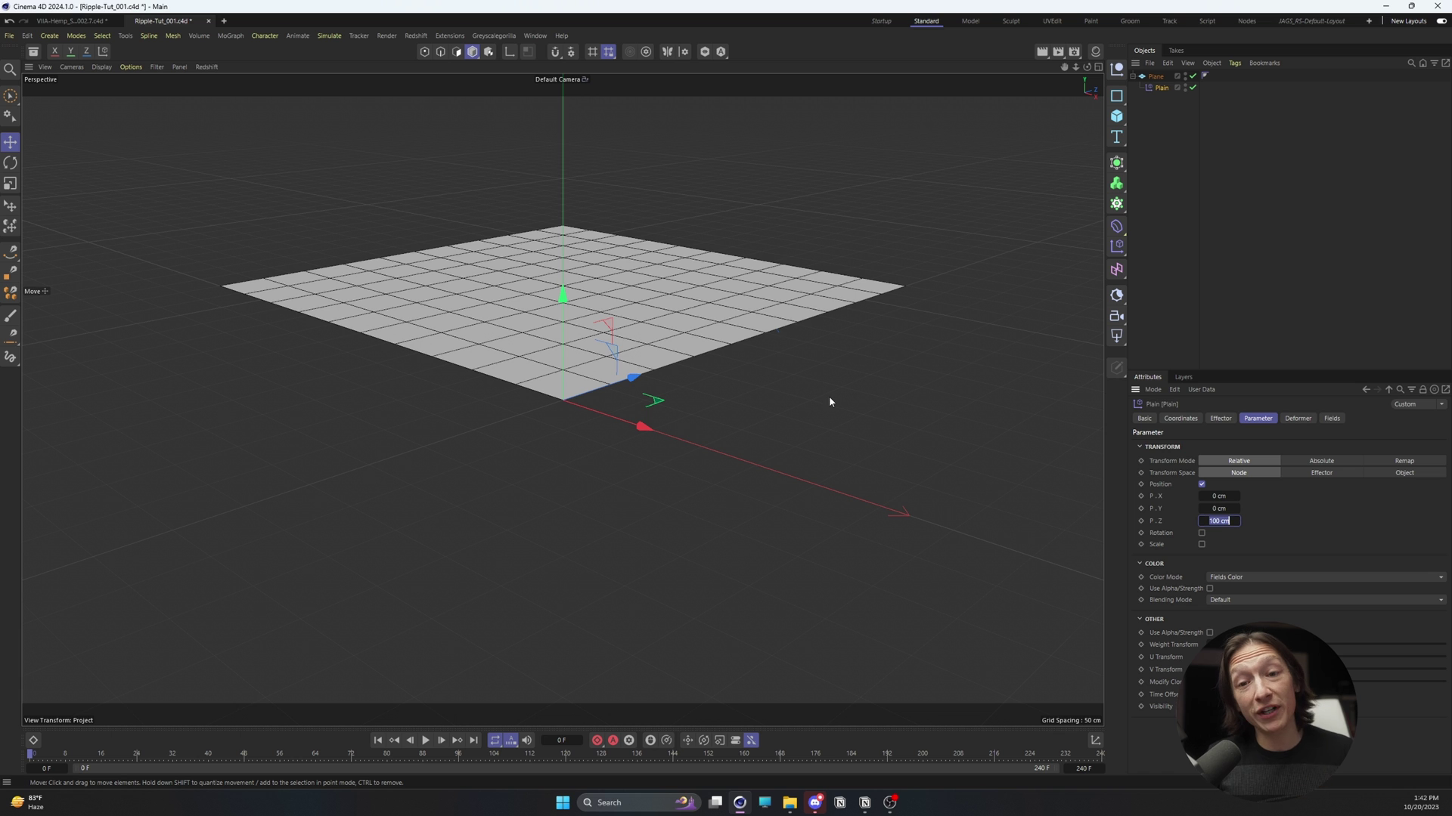
{"action": "type", "text": "10"}
{"action": "key", "text": "Return"}
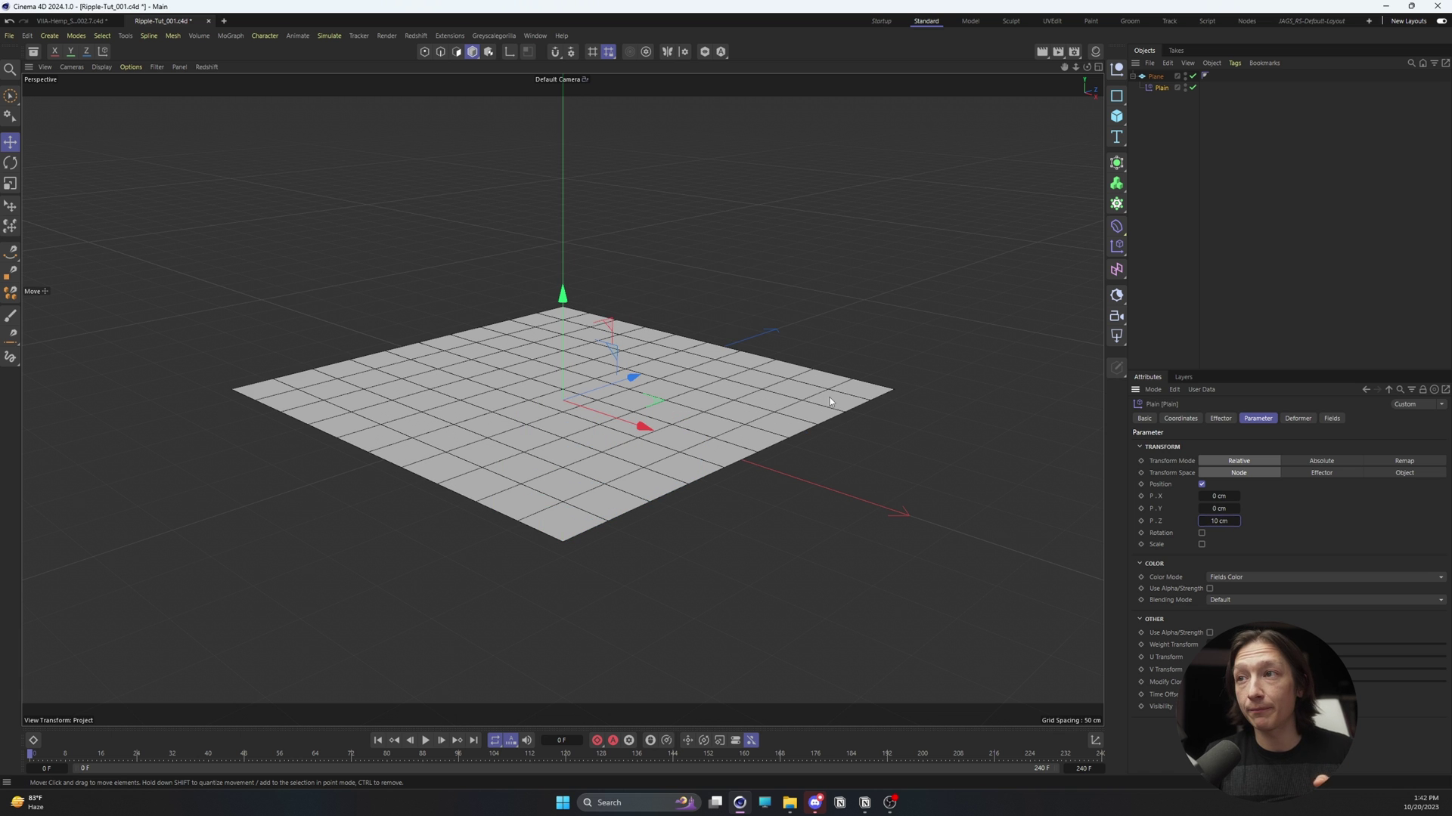
Step: Give the Plane 40 width and 40 height segments, then reselect the Plain effector
{"action": "left_click", "coordinate": [1156, 76]}
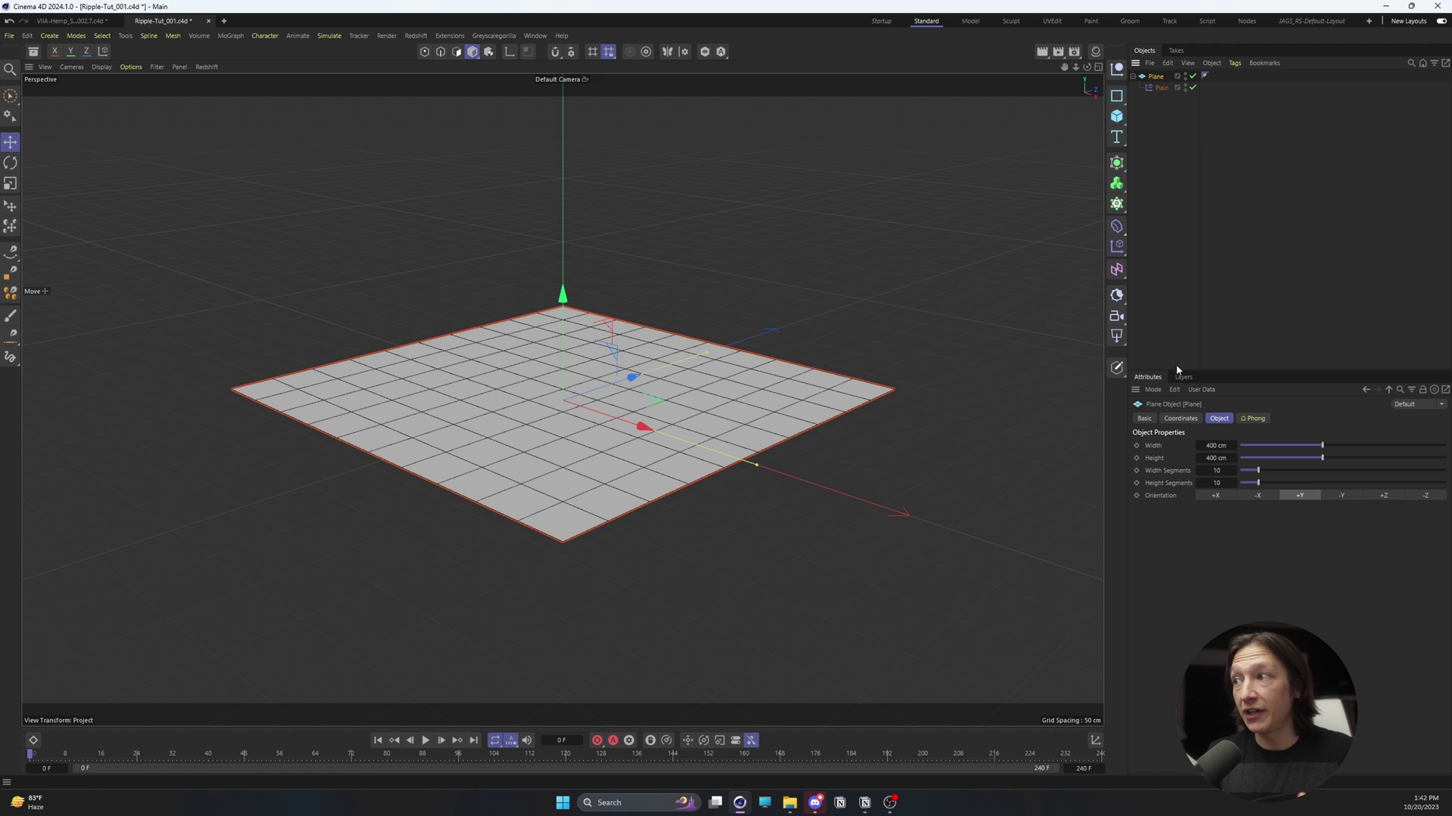
{"action": "double_click", "coordinate": [1217, 470]}
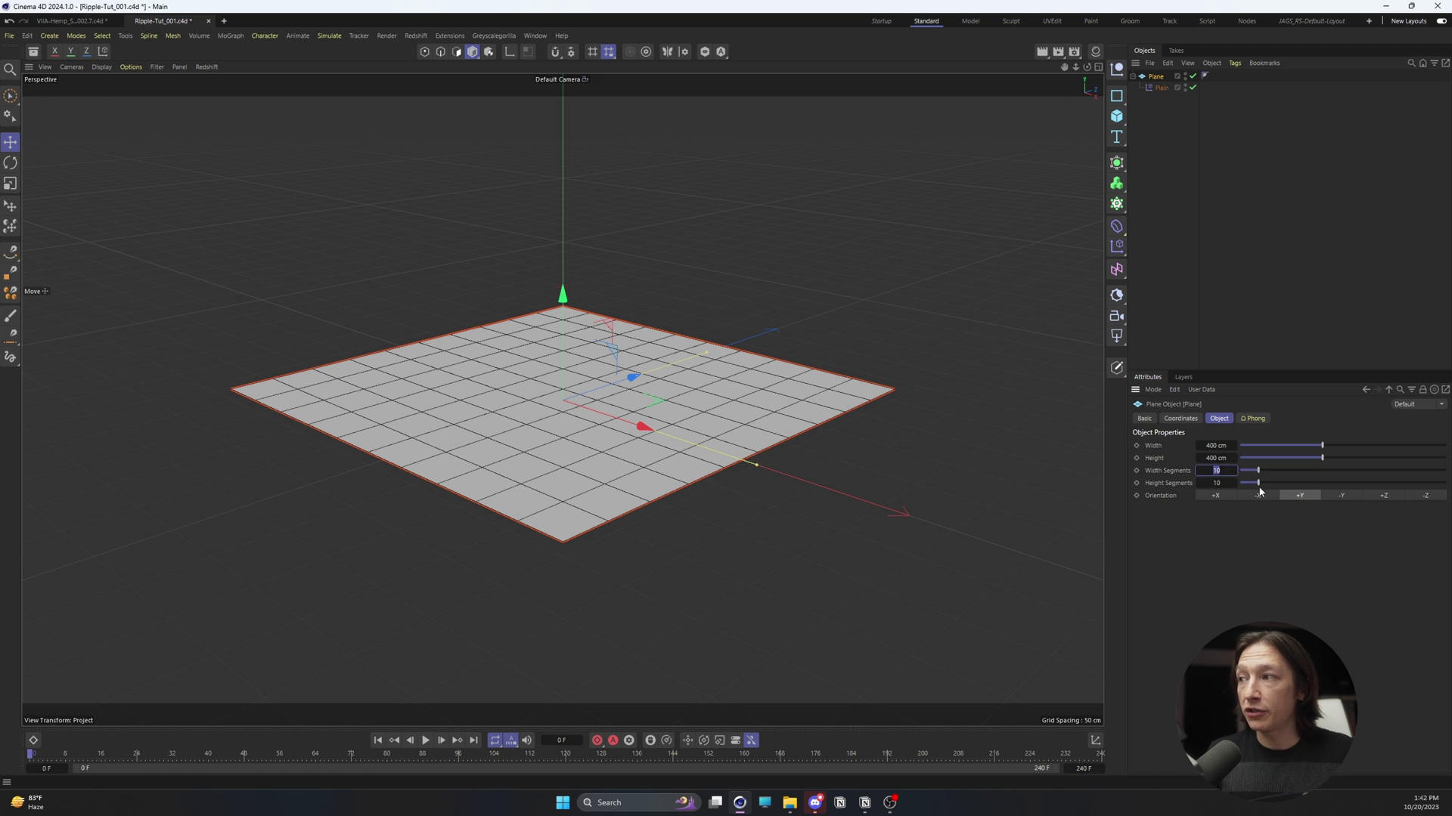
{"action": "type", "text": "40"}
{"action": "key", "text": "Tab"}
{"action": "type", "text": "40"}
{"action": "key", "text": "Return"}
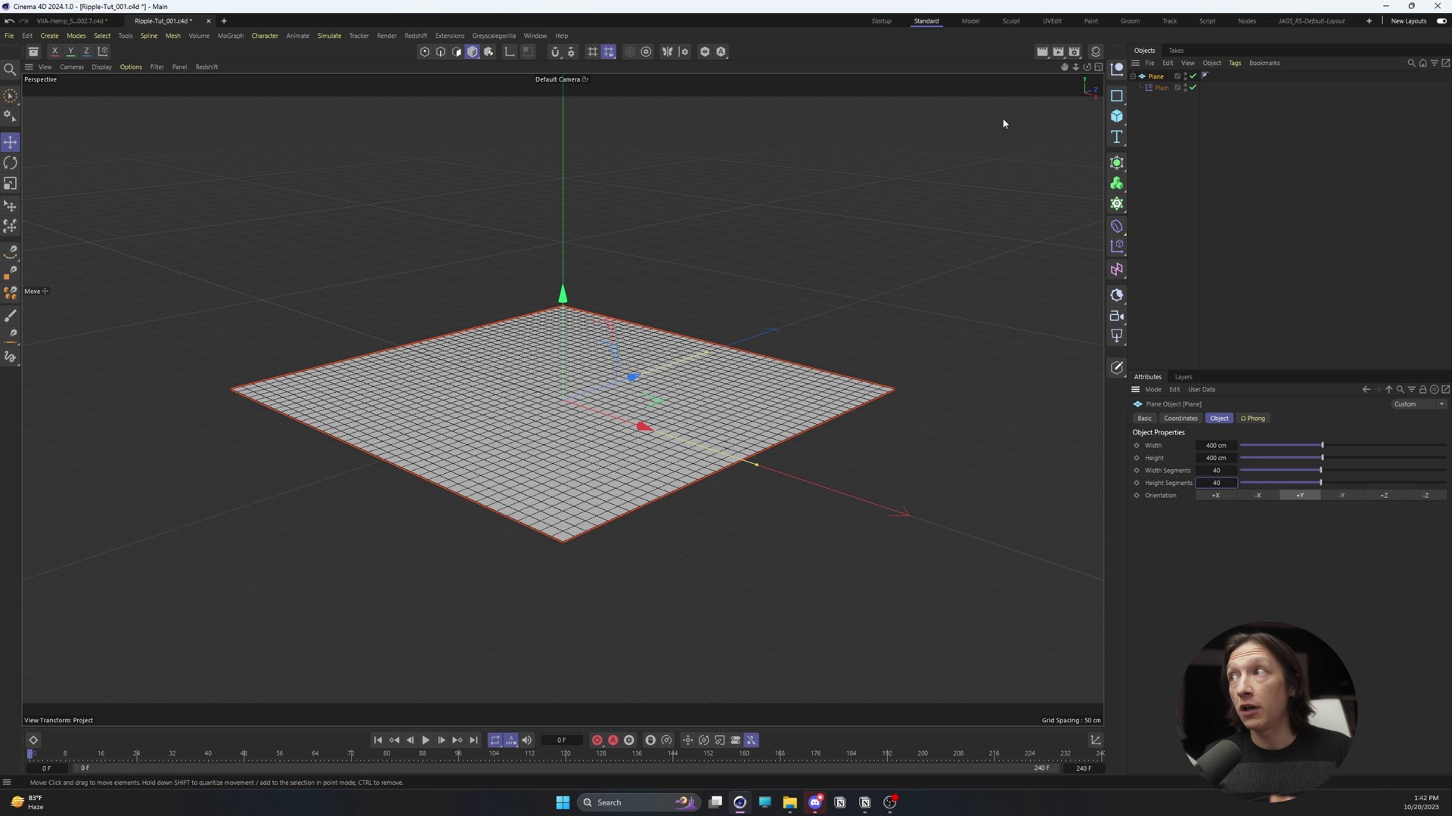
{"action": "left_click", "coordinate": [1160, 89]}
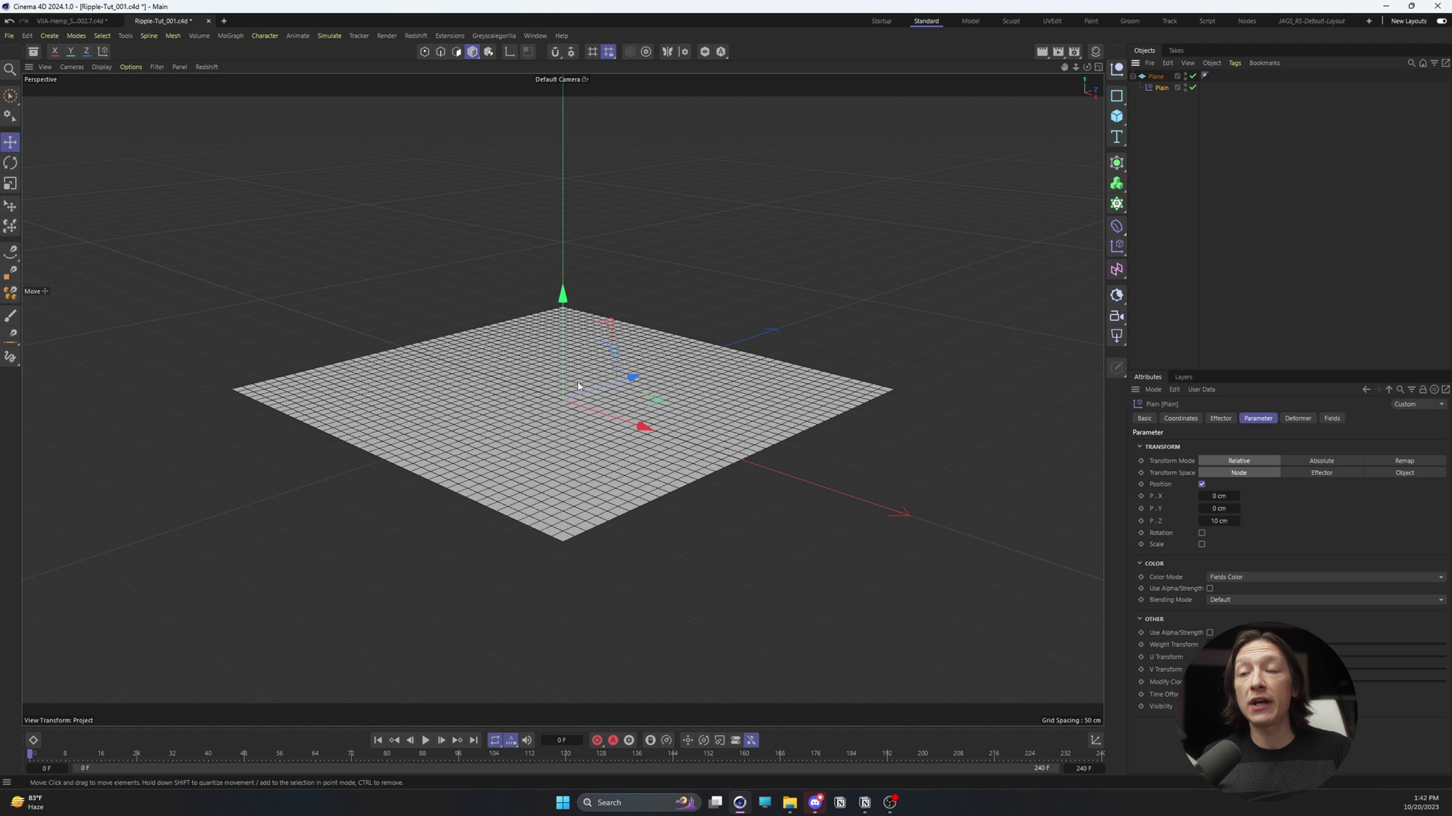
Step: Add a Torus Field to Plain's fields and scale it down around the plane centre to 24.43 cm thickness
{"action": "left_click", "coordinate": [1332, 420]}
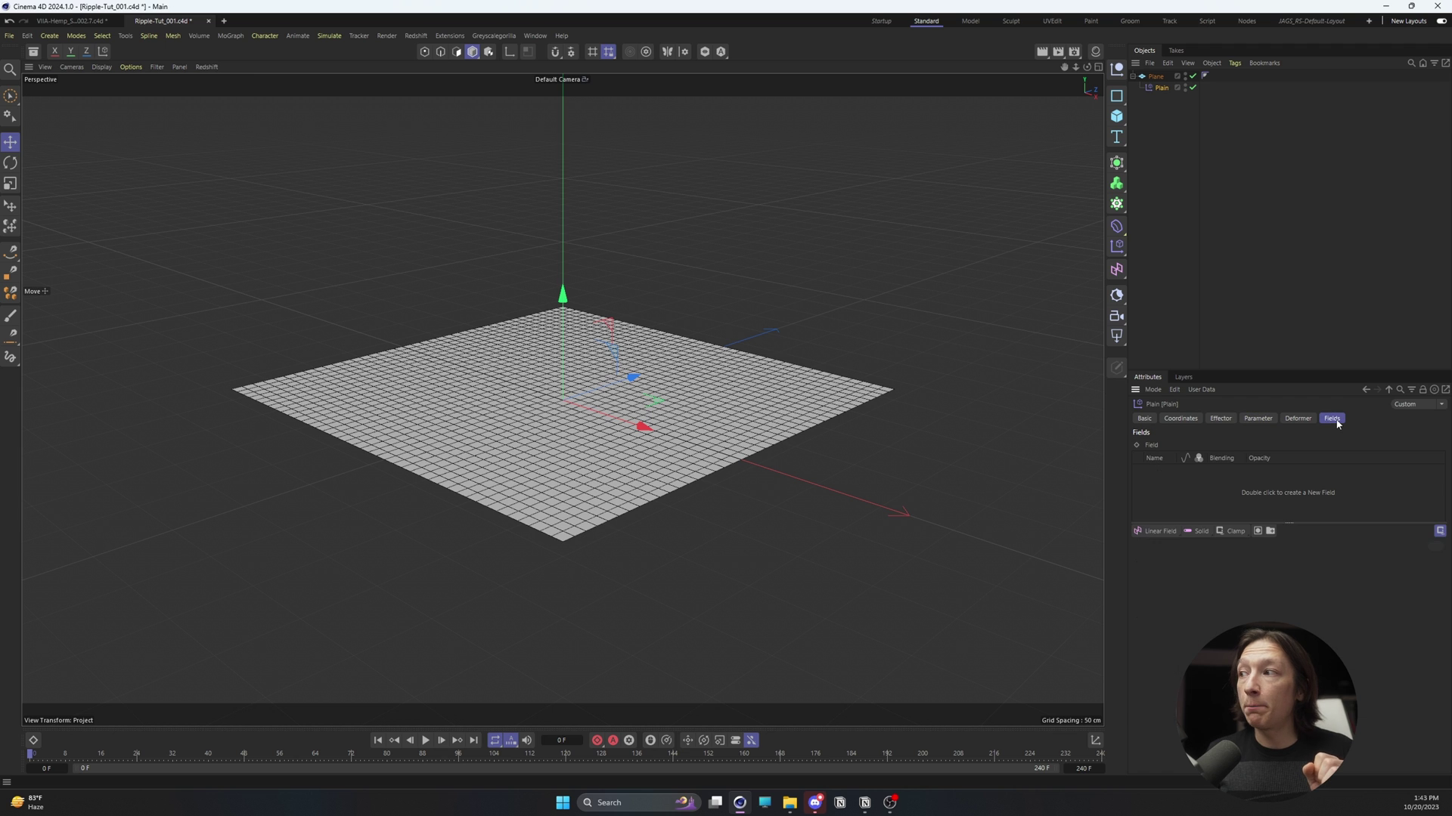
{"action": "left_click", "coordinate": [1153, 532]}
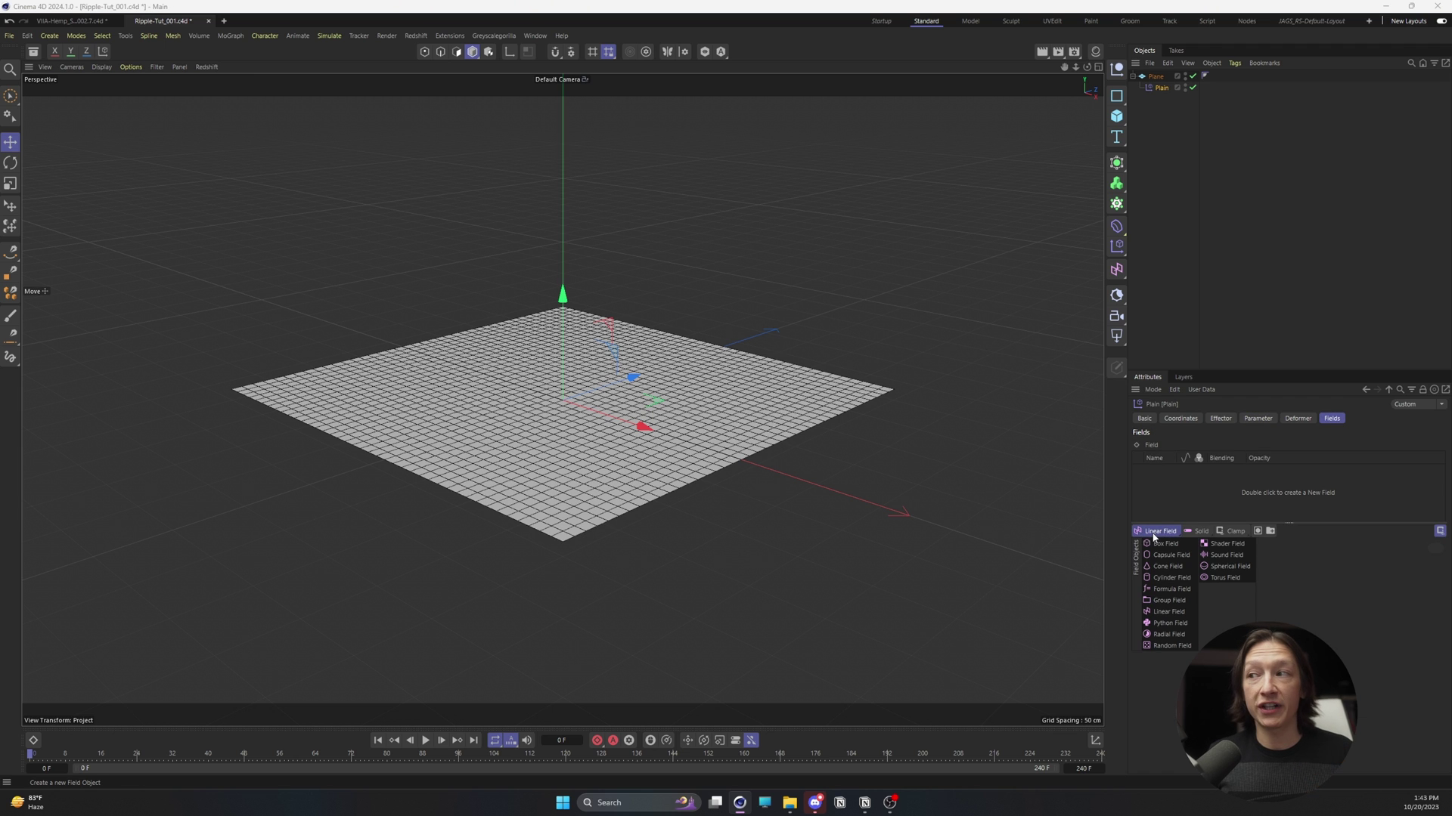
{"action": "left_click", "coordinate": [1223, 577]}
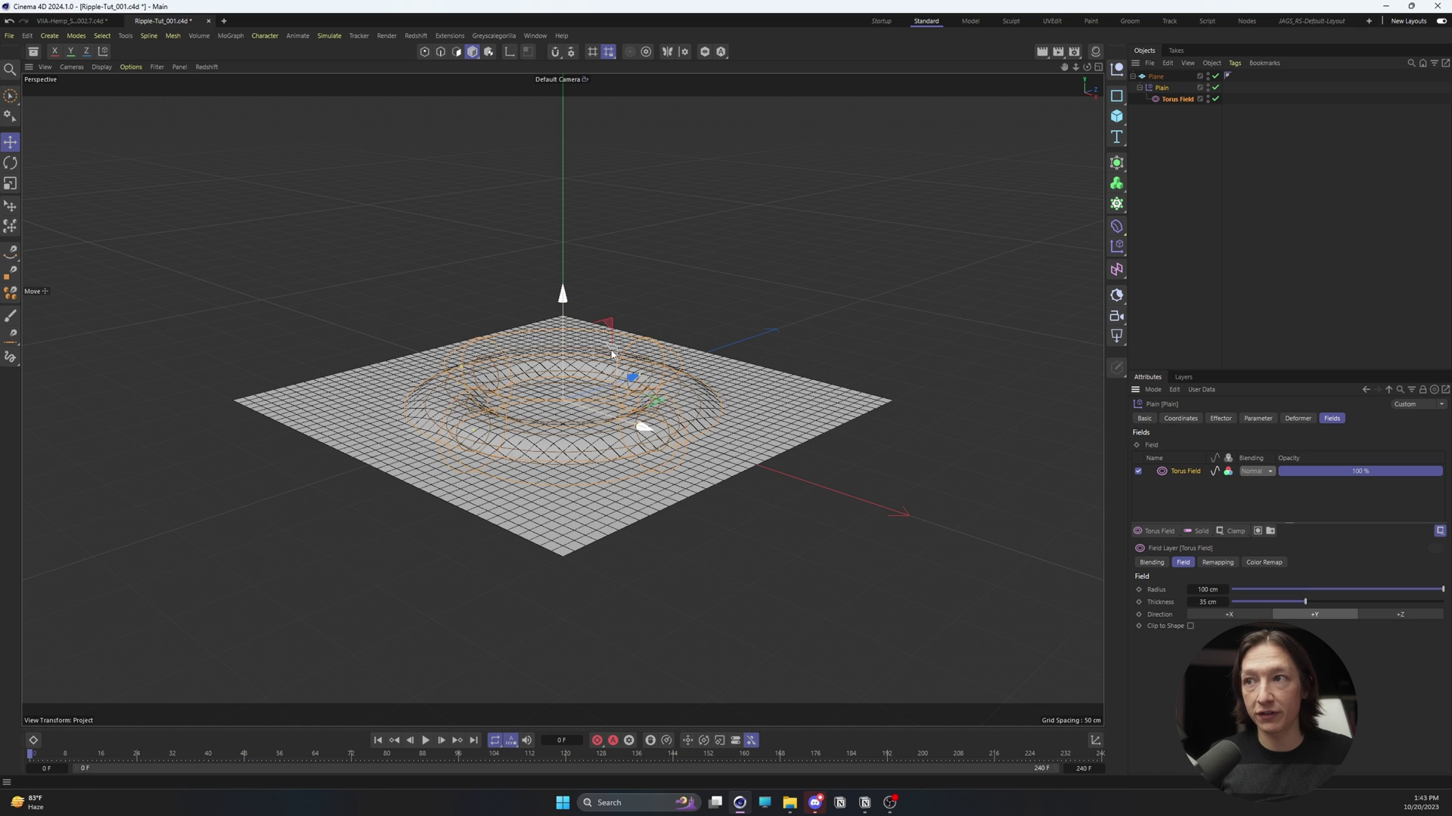
{"action": "key", "text": "t"}
{"action": "left_click_drag", "start_coordinate": [752, 337], "coordinate": [512, 400]}
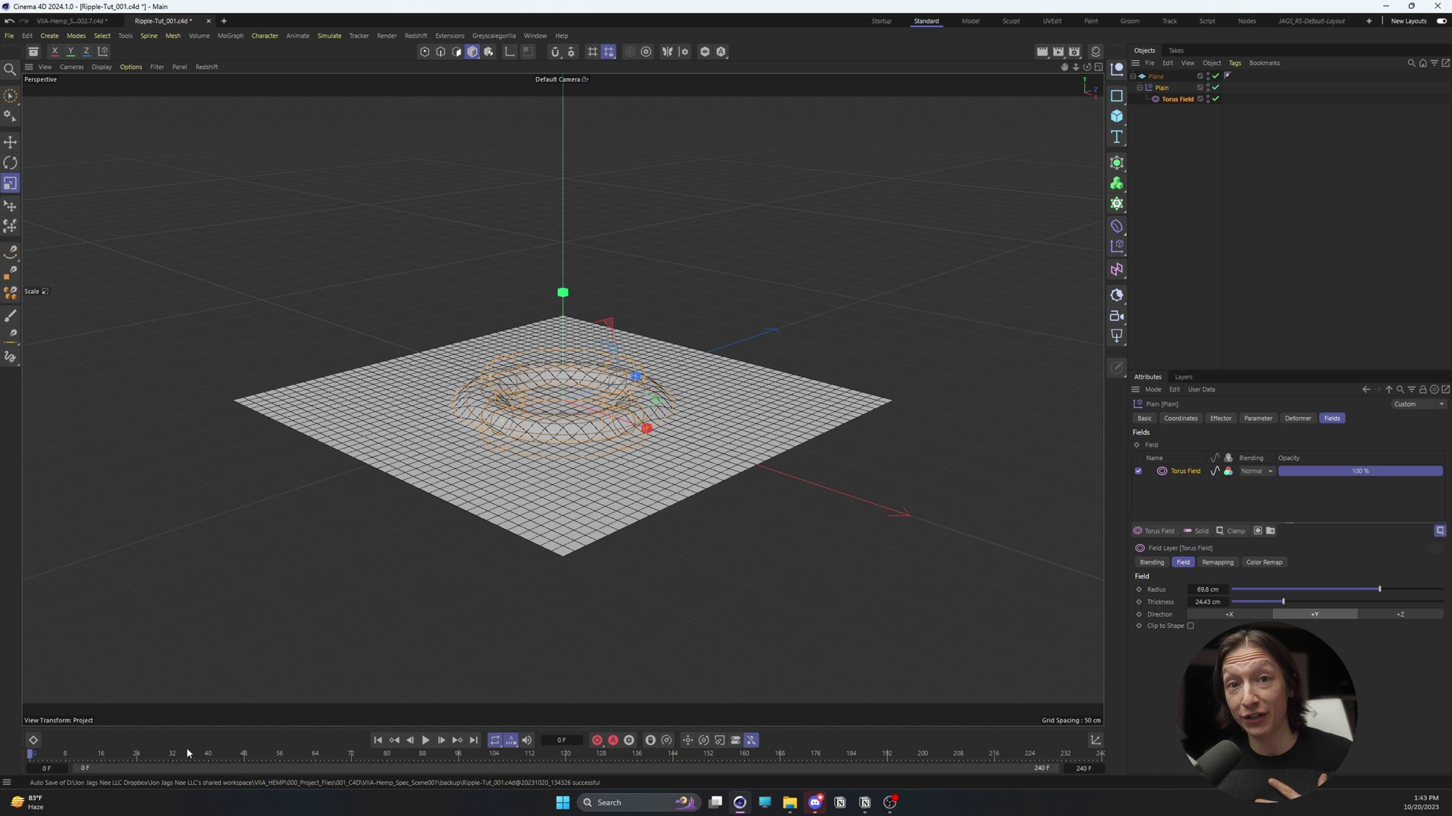
Step: With auto keyframing on, keyframe the Torus Field radius at 0 cm on the first frame
{"action": "left_click", "coordinate": [613, 741]}
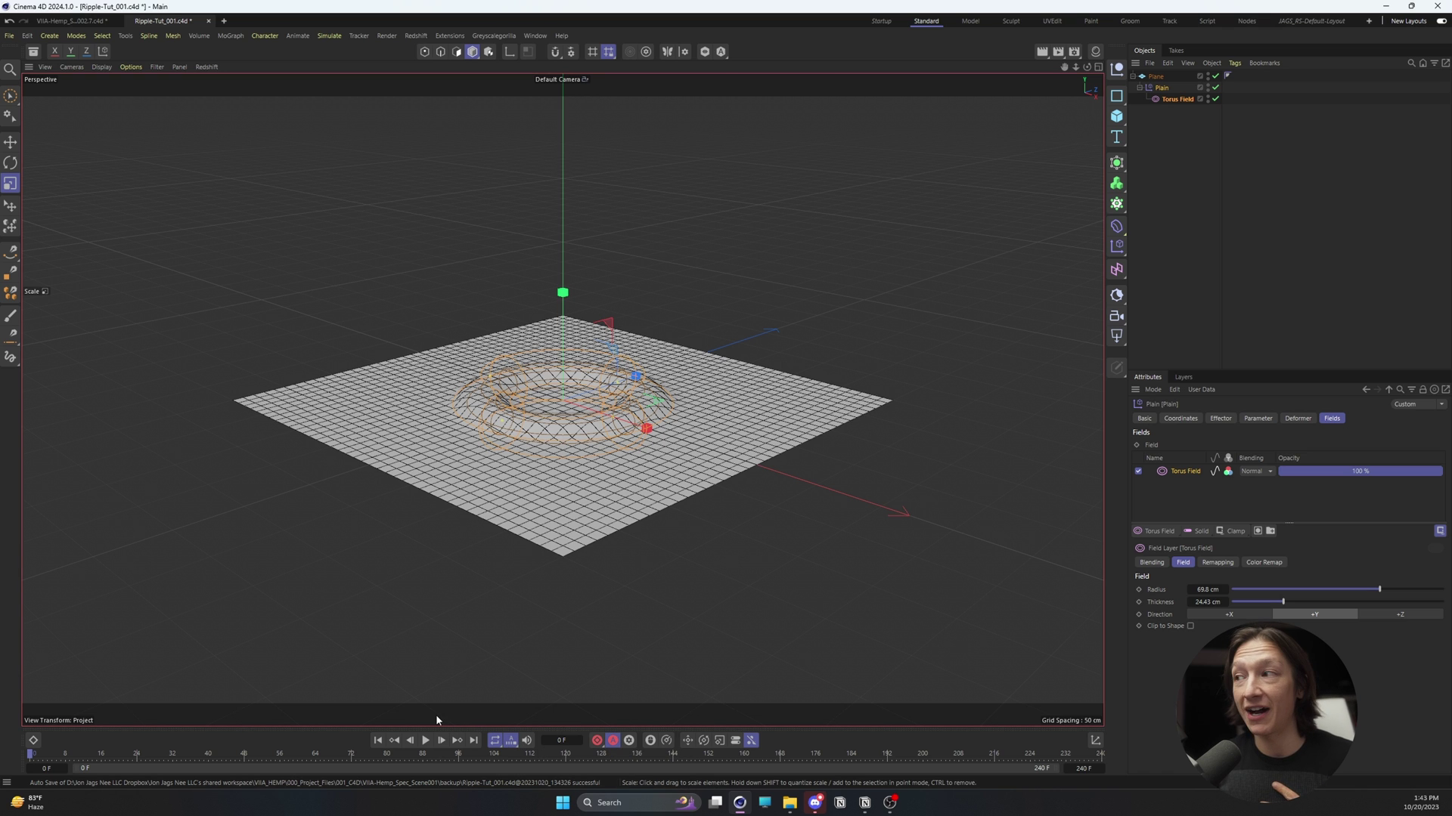
{"action": "left_click", "coordinate": [1176, 99]}
{"action": "left_click", "coordinate": [1136, 461]}
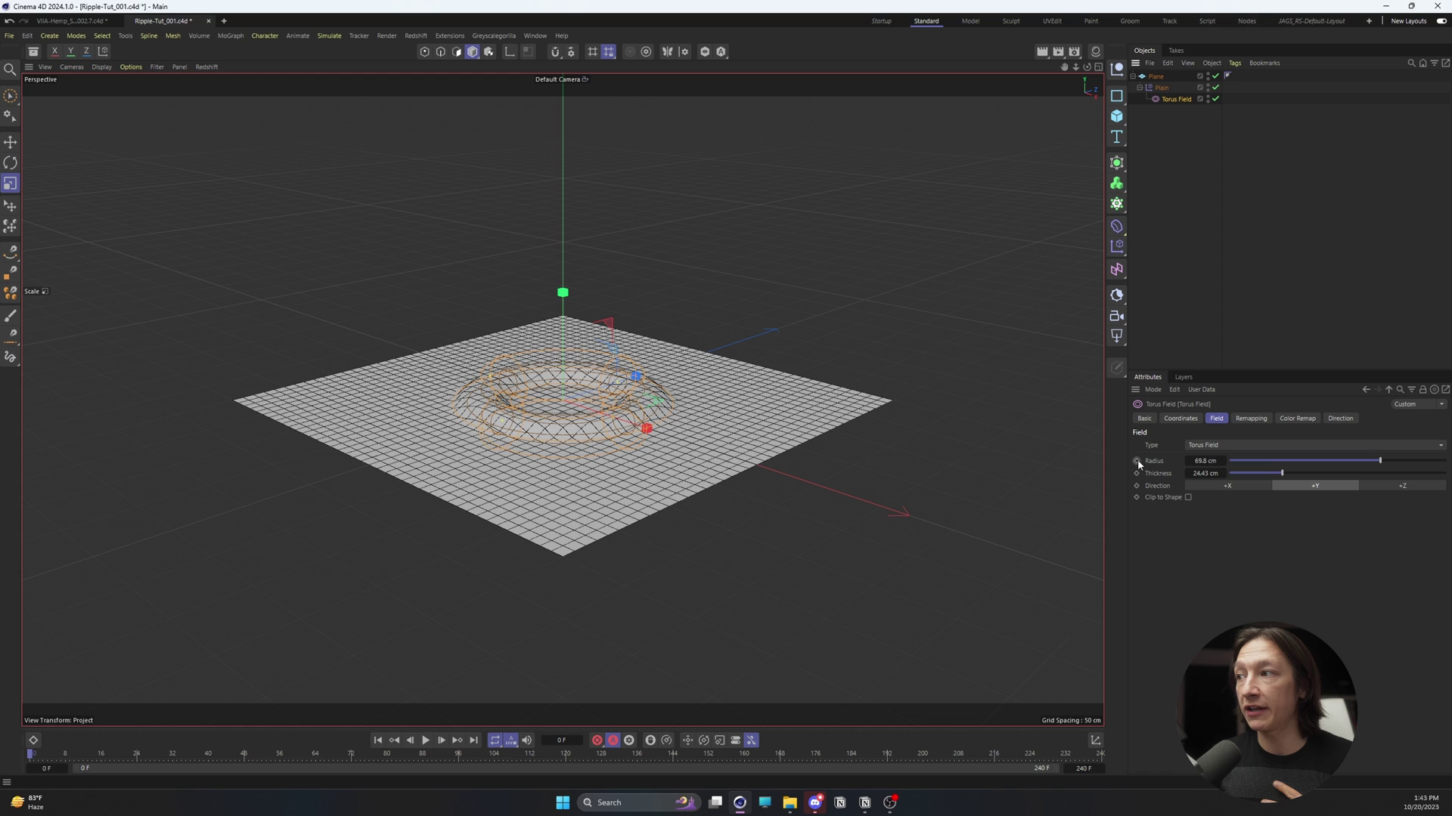
{"action": "left_click_drag", "start_coordinate": [1325, 461], "coordinate": [1013, 471]}
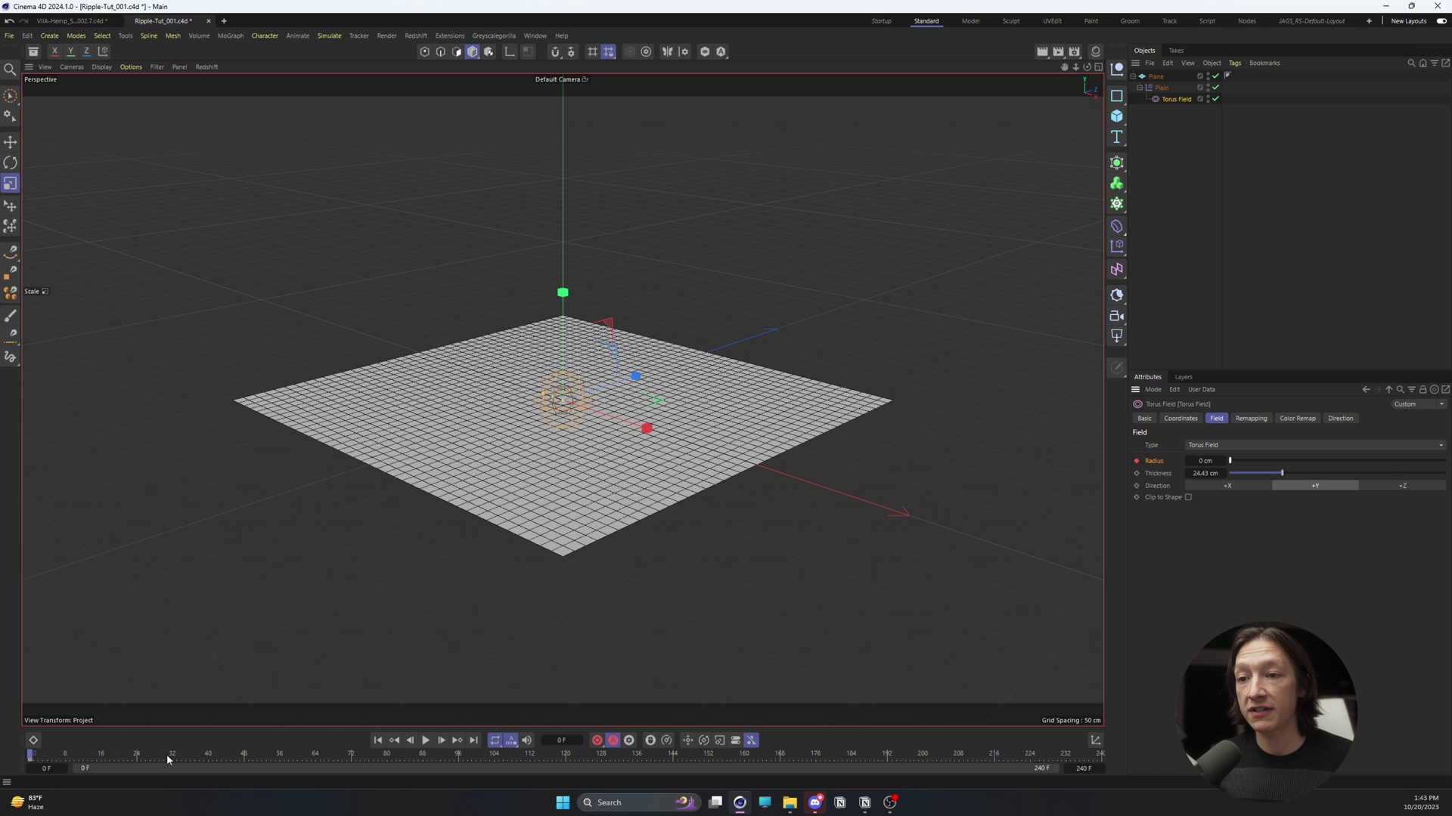
Step: At frame 48, key the torus radius to 329 cm and preview the expanding ring
{"action": "left_click_drag", "start_coordinate": [175, 758], "coordinate": [243, 756]}
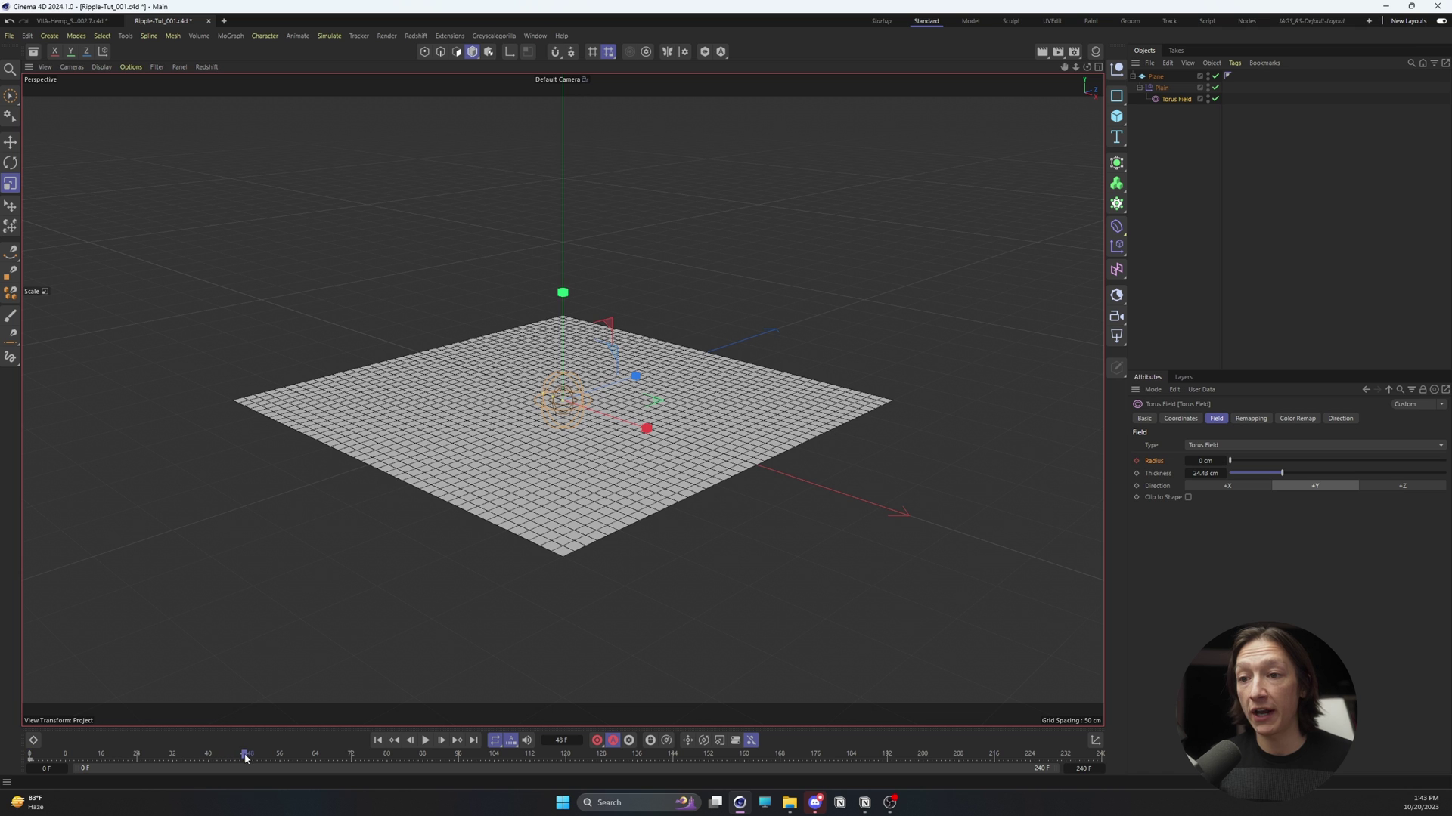
{"action": "double_click", "coordinate": [1204, 461]}
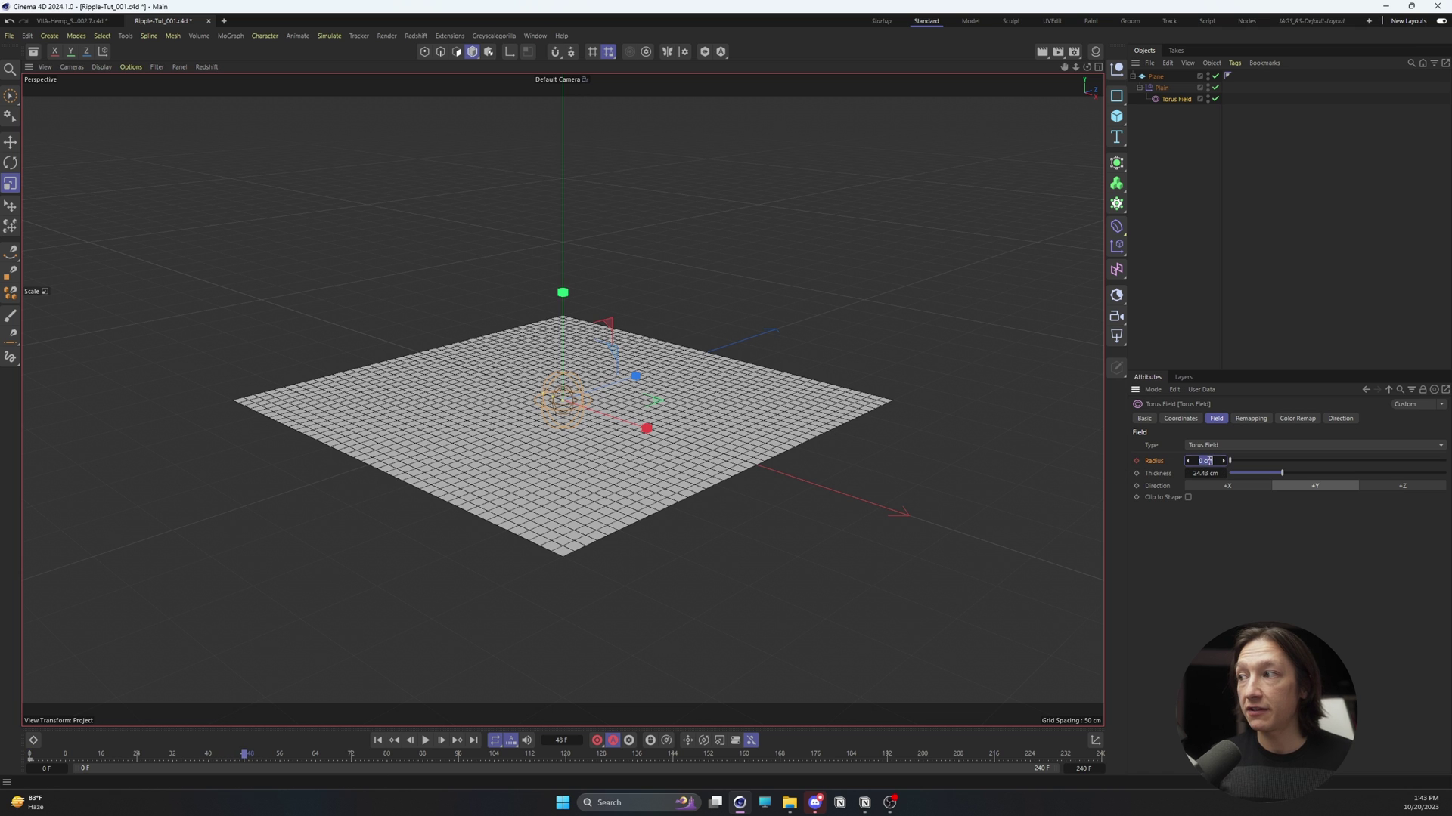
{"action": "type", "text": "500"}
{"action": "key", "text": "Return"}
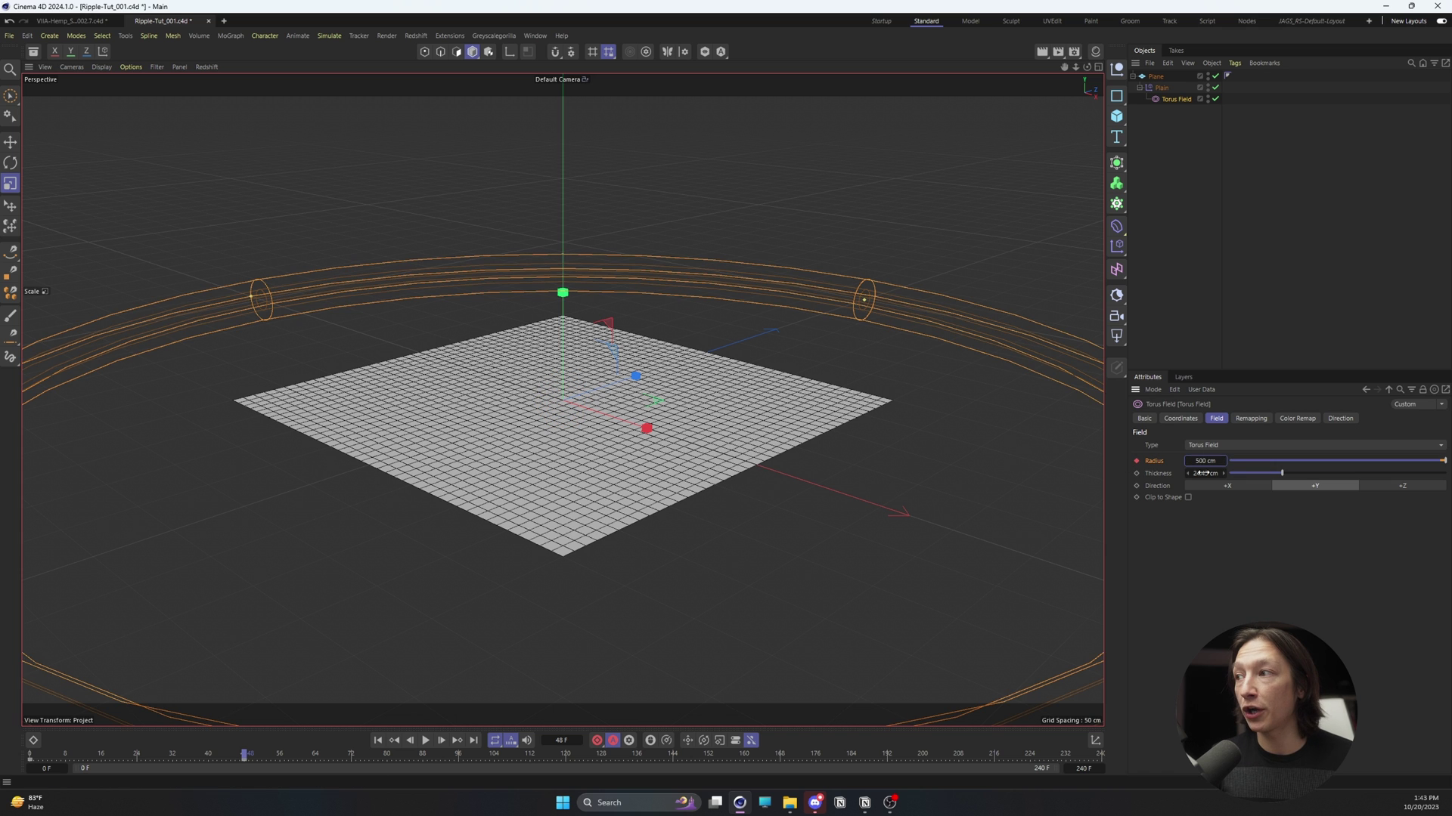
{"action": "mouse_move", "coordinate": [1202, 461]}
{"action": "left_mouse_down"}
{"action": "mouse_move", "coordinate": [1138, 461]}
{"action": "mouse_move", "coordinate": [1205, 459]}
{"action": "left_mouse_up"}
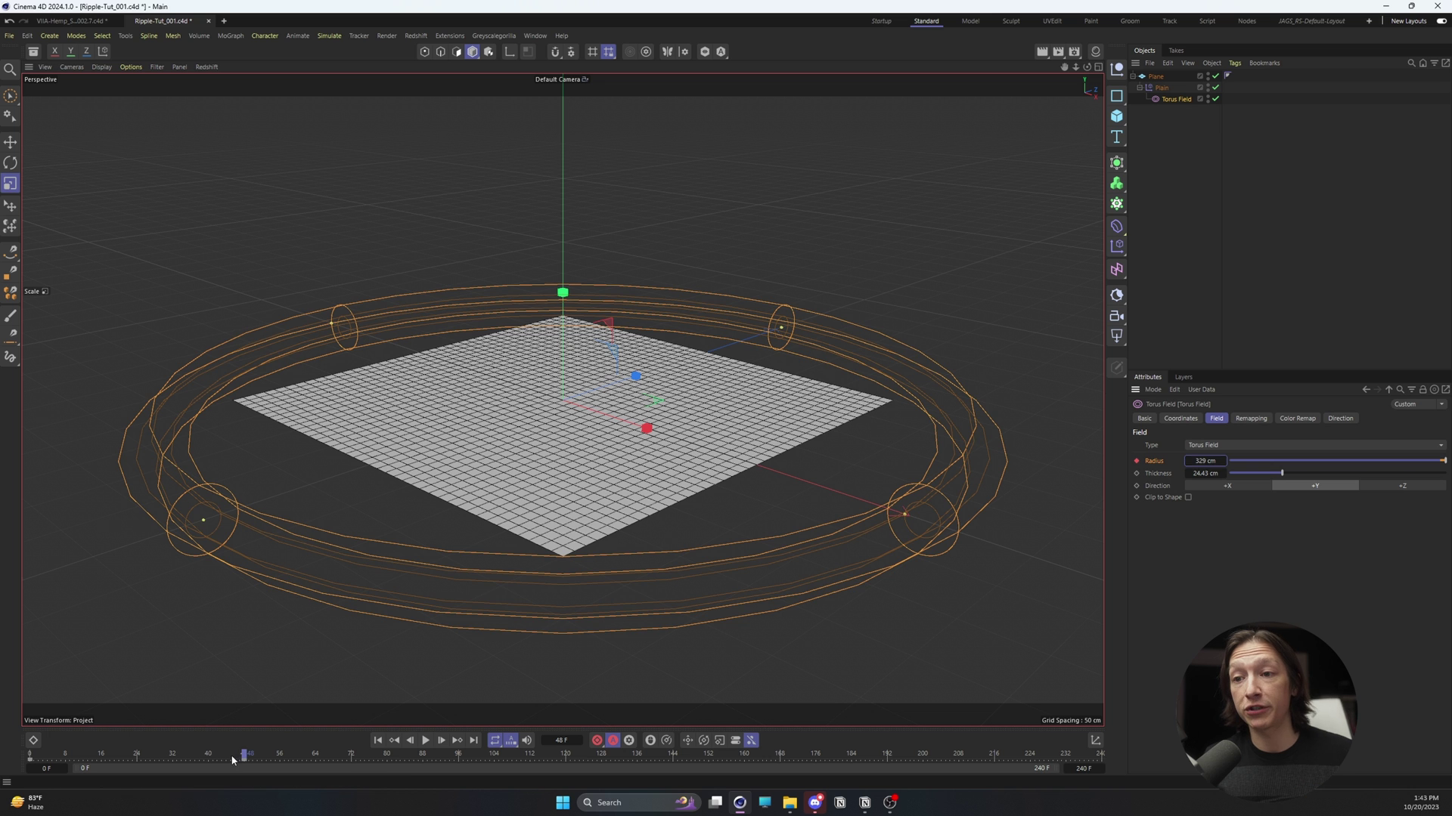
{"action": "key", "text": "F8"}
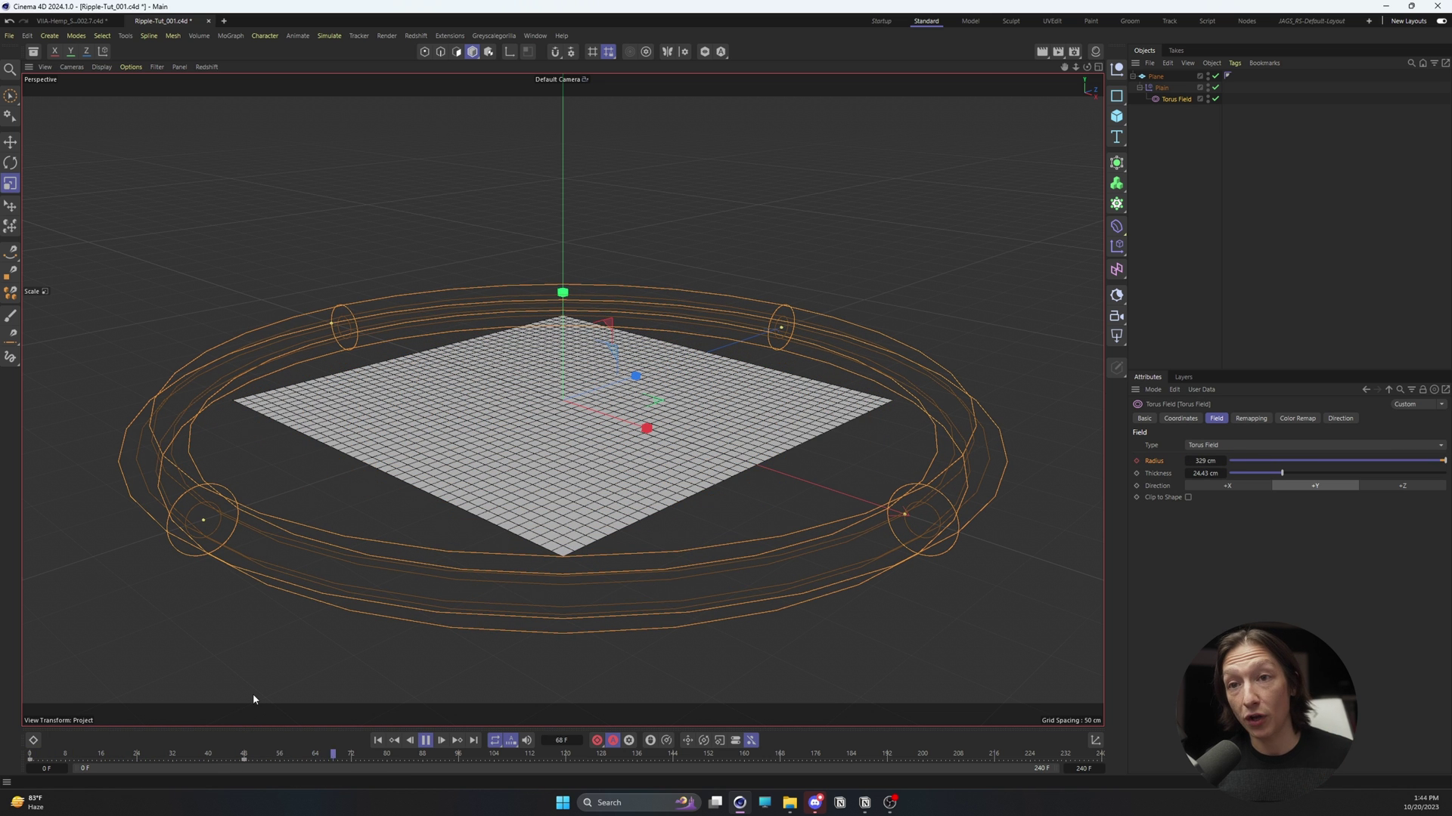
{"action": "key", "text": "F8"}
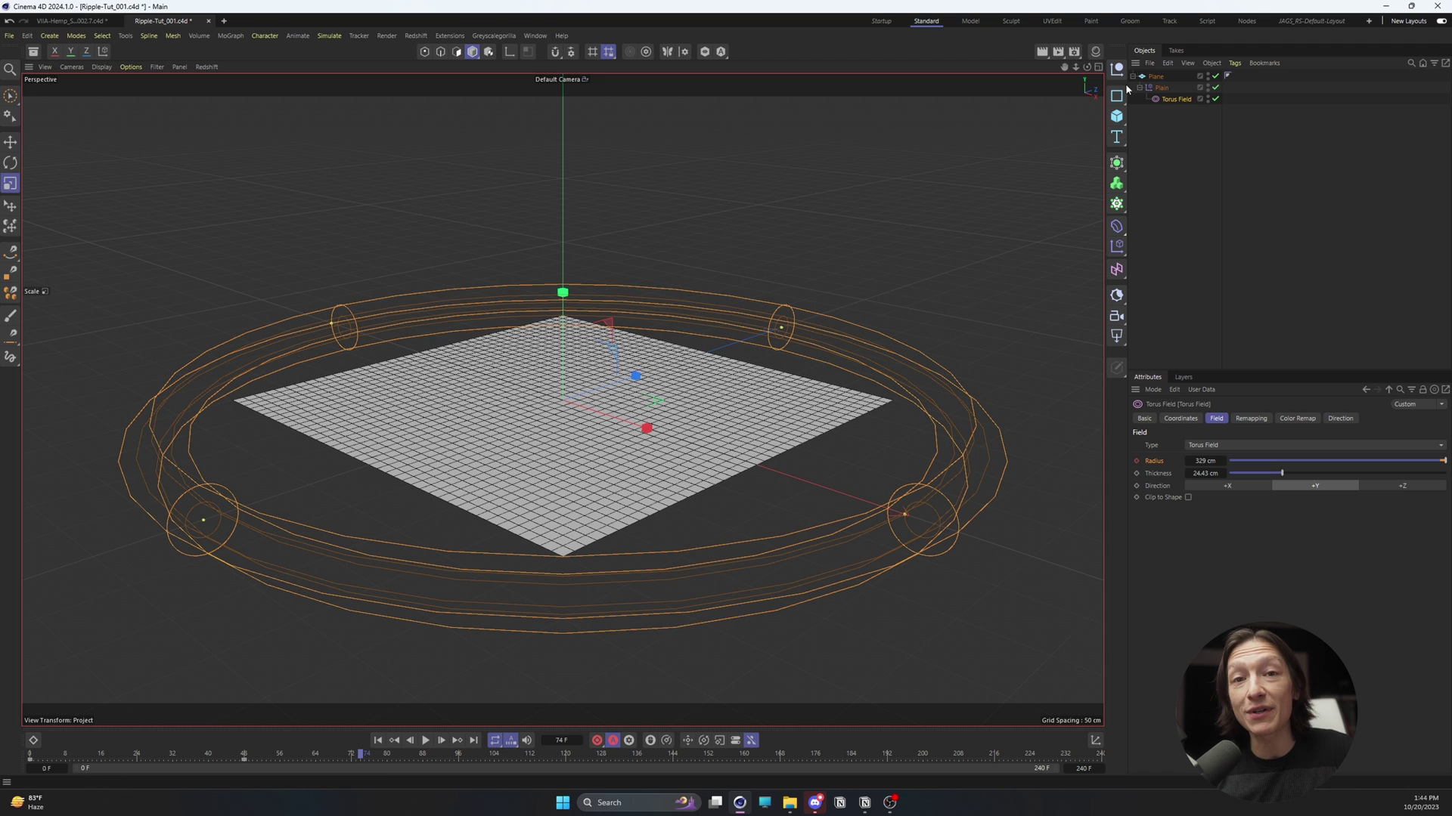
Step: Add a Delay modifier layer in Spring mode to Plain's fields and preview the ripple
{"action": "left_click", "coordinate": [1163, 87]}
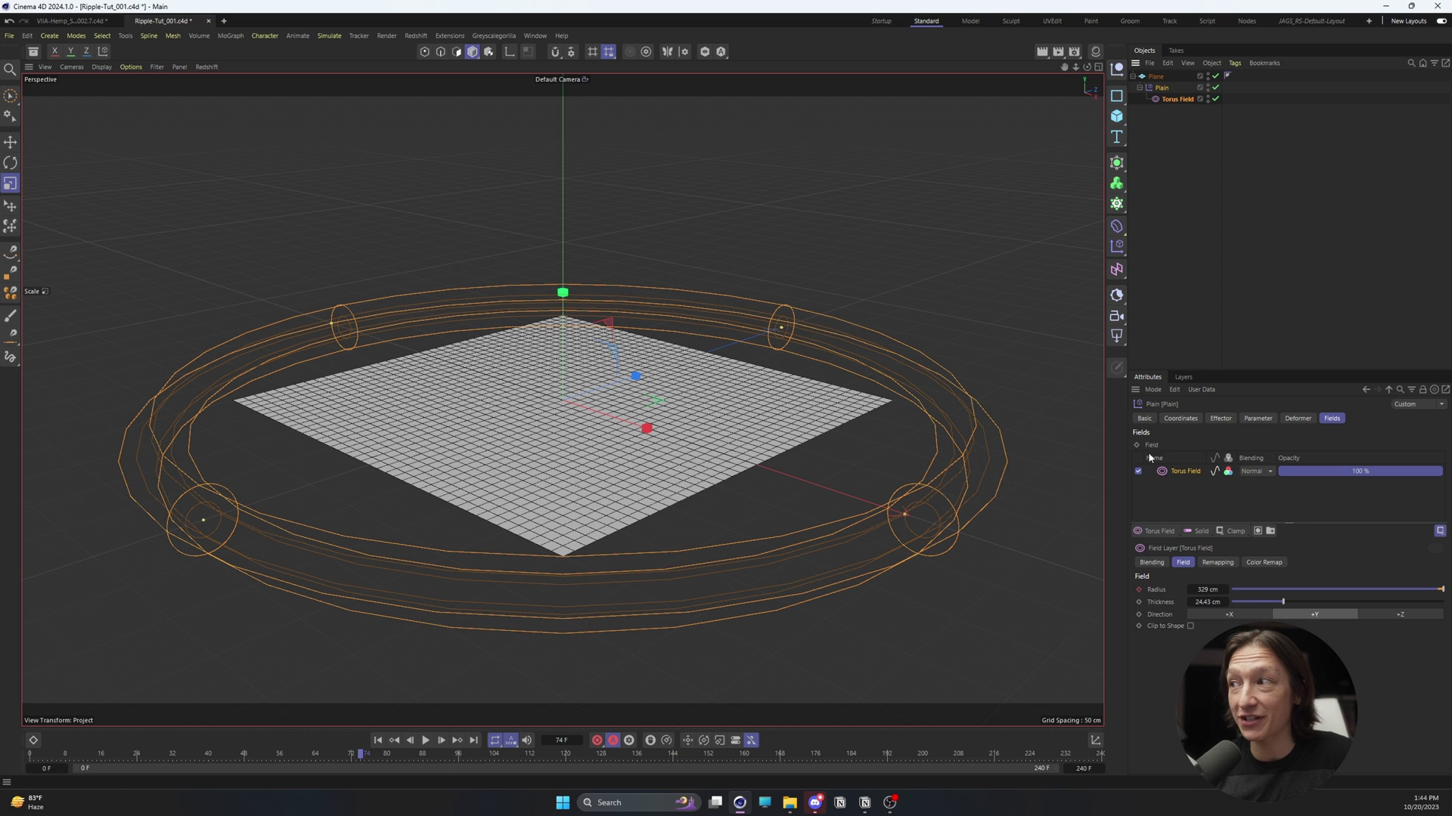
{"action": "left_click", "coordinate": [1236, 532]}
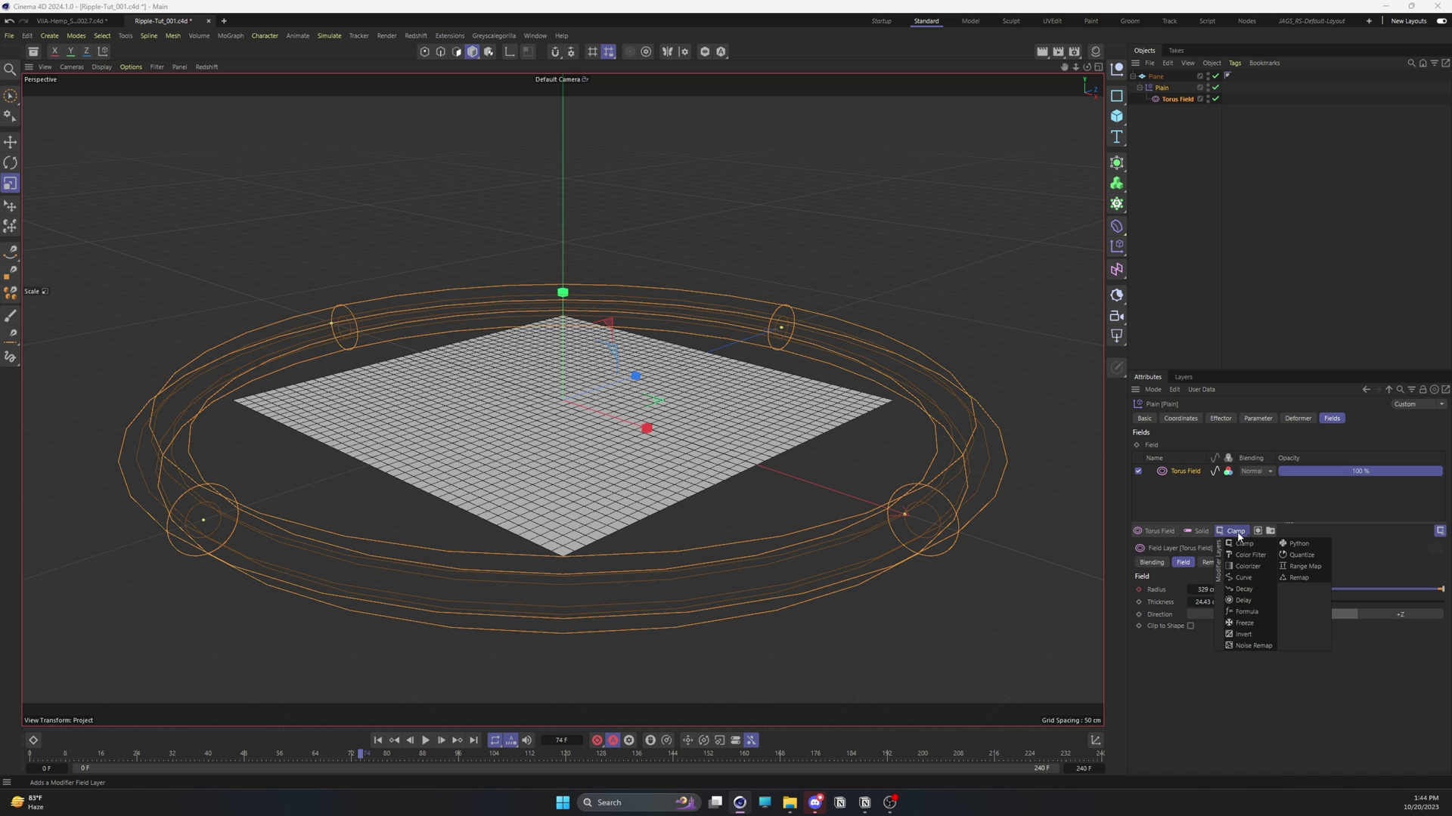
{"action": "left_click", "coordinate": [1244, 600]}
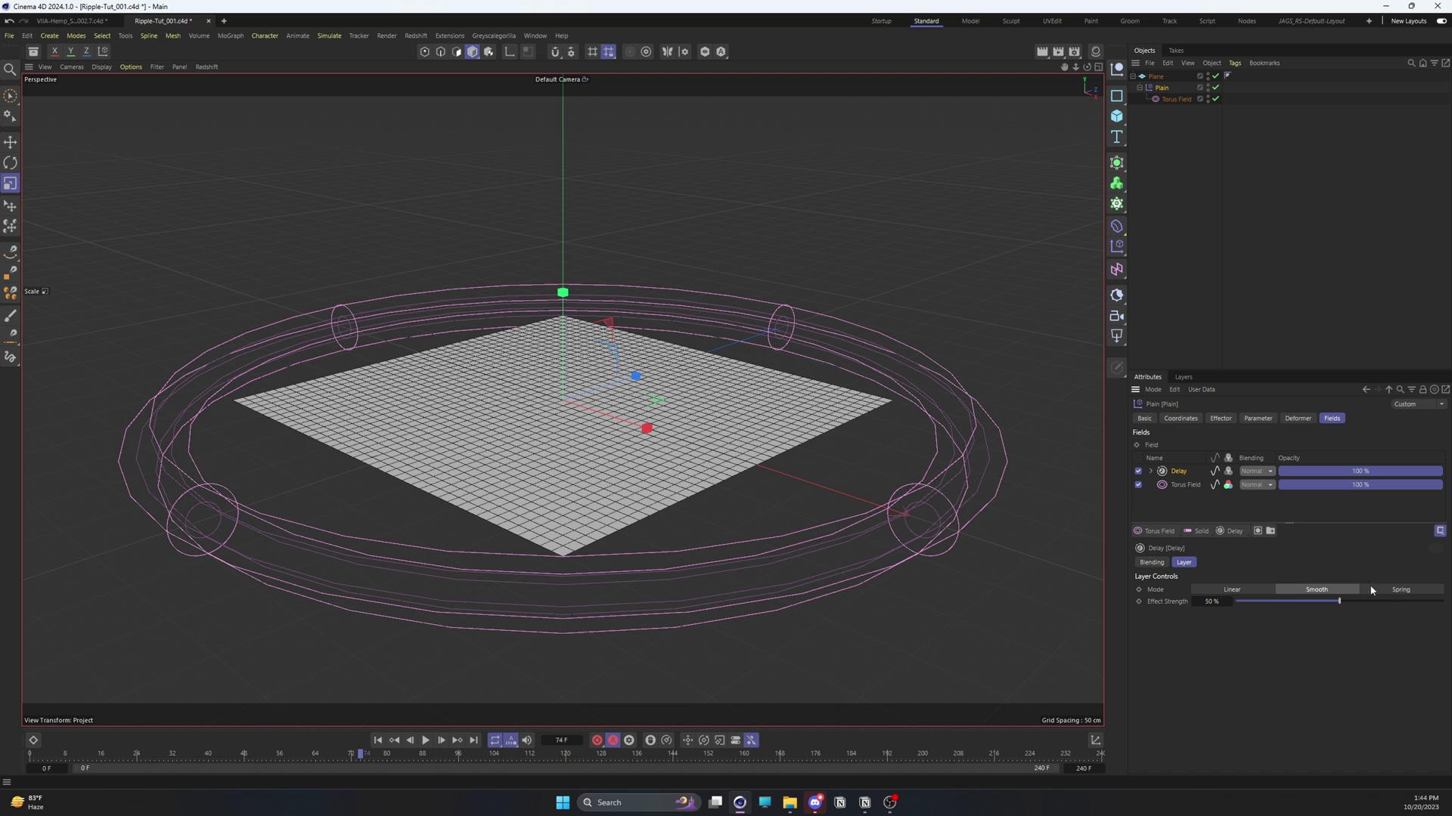
{"action": "left_click", "coordinate": [1400, 589]}
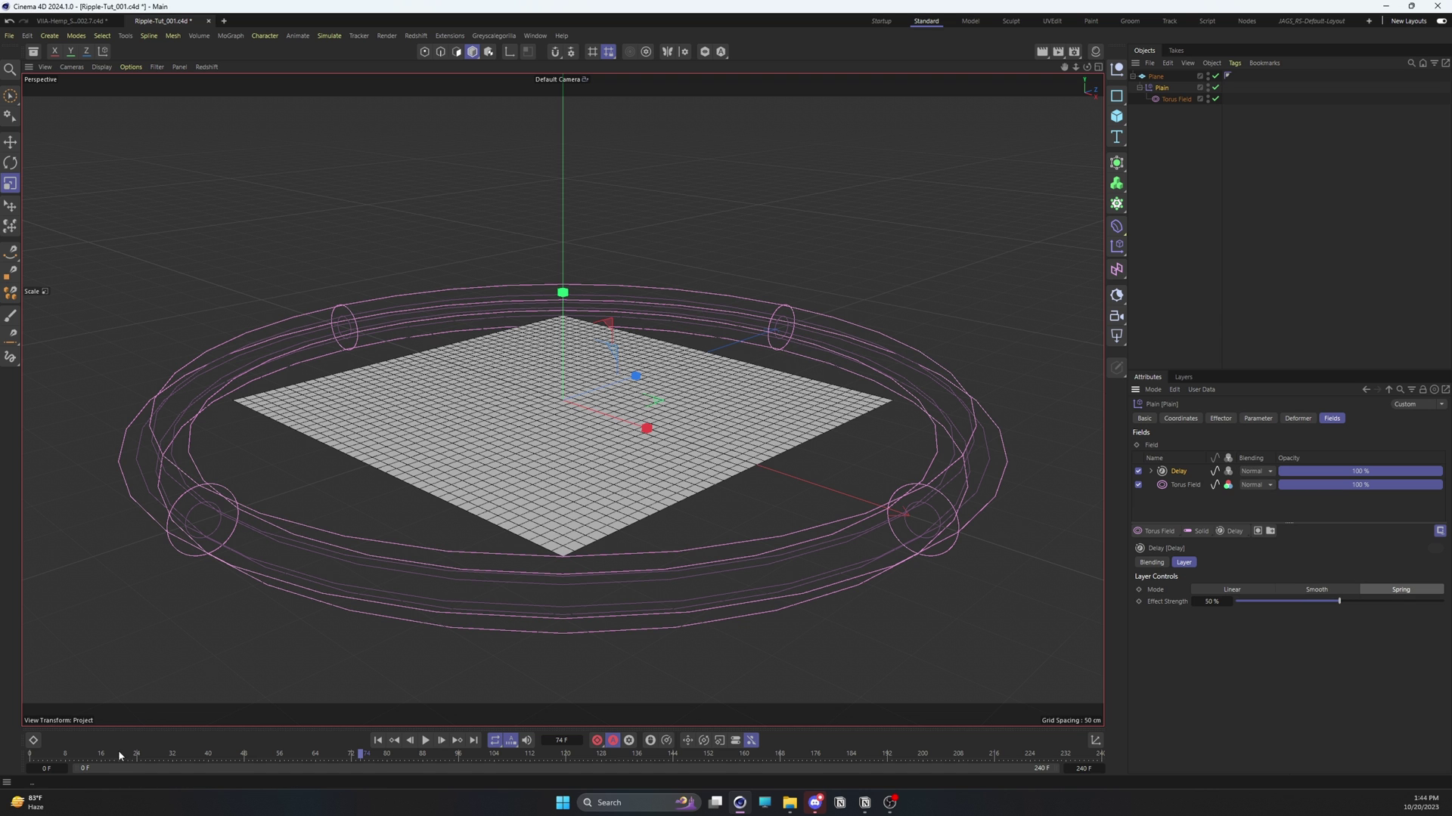
{"action": "left_click_drag", "start_coordinate": [125, 759], "coordinate": [30, 759]}
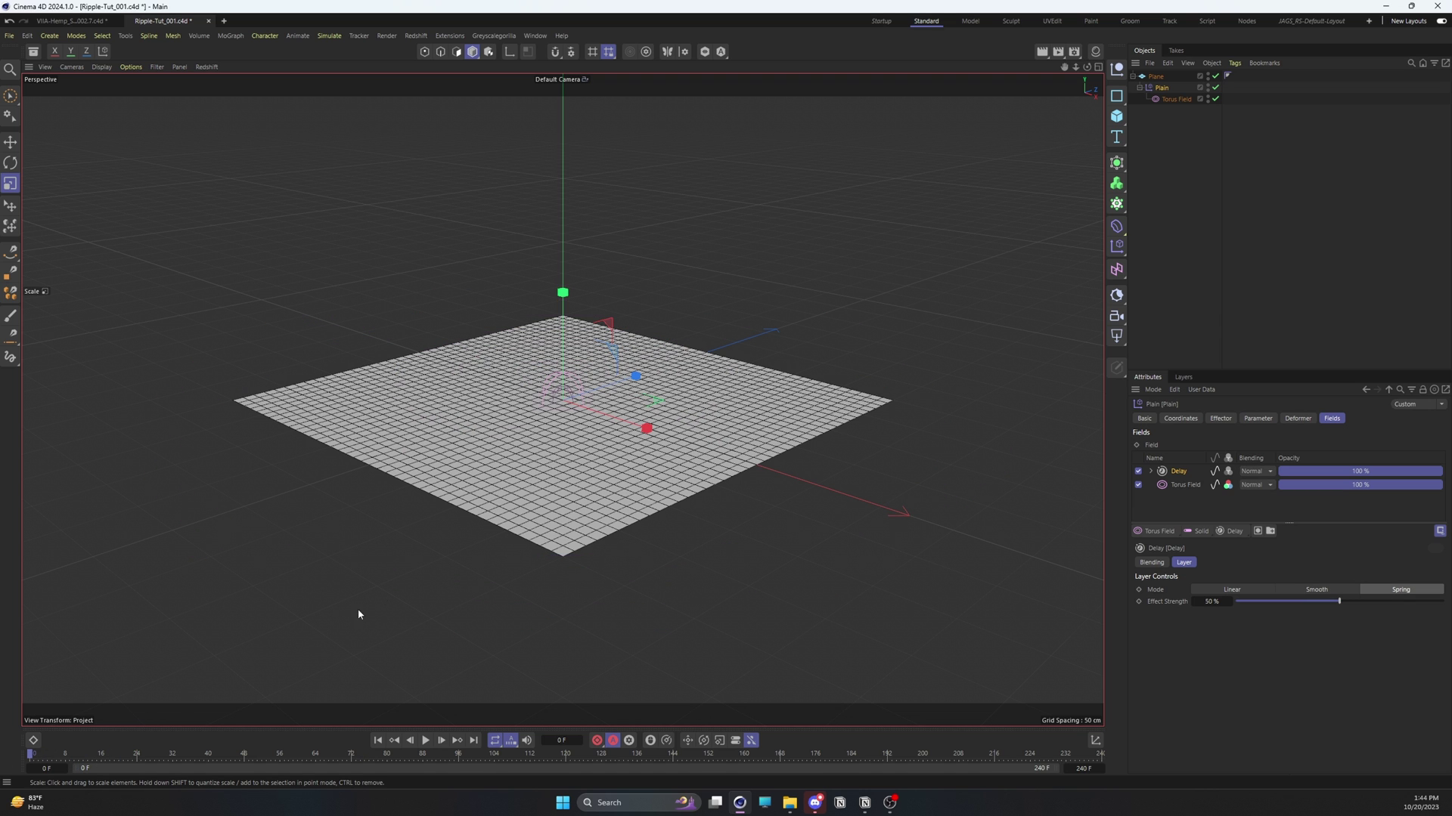
{"action": "key", "text": "F8"}
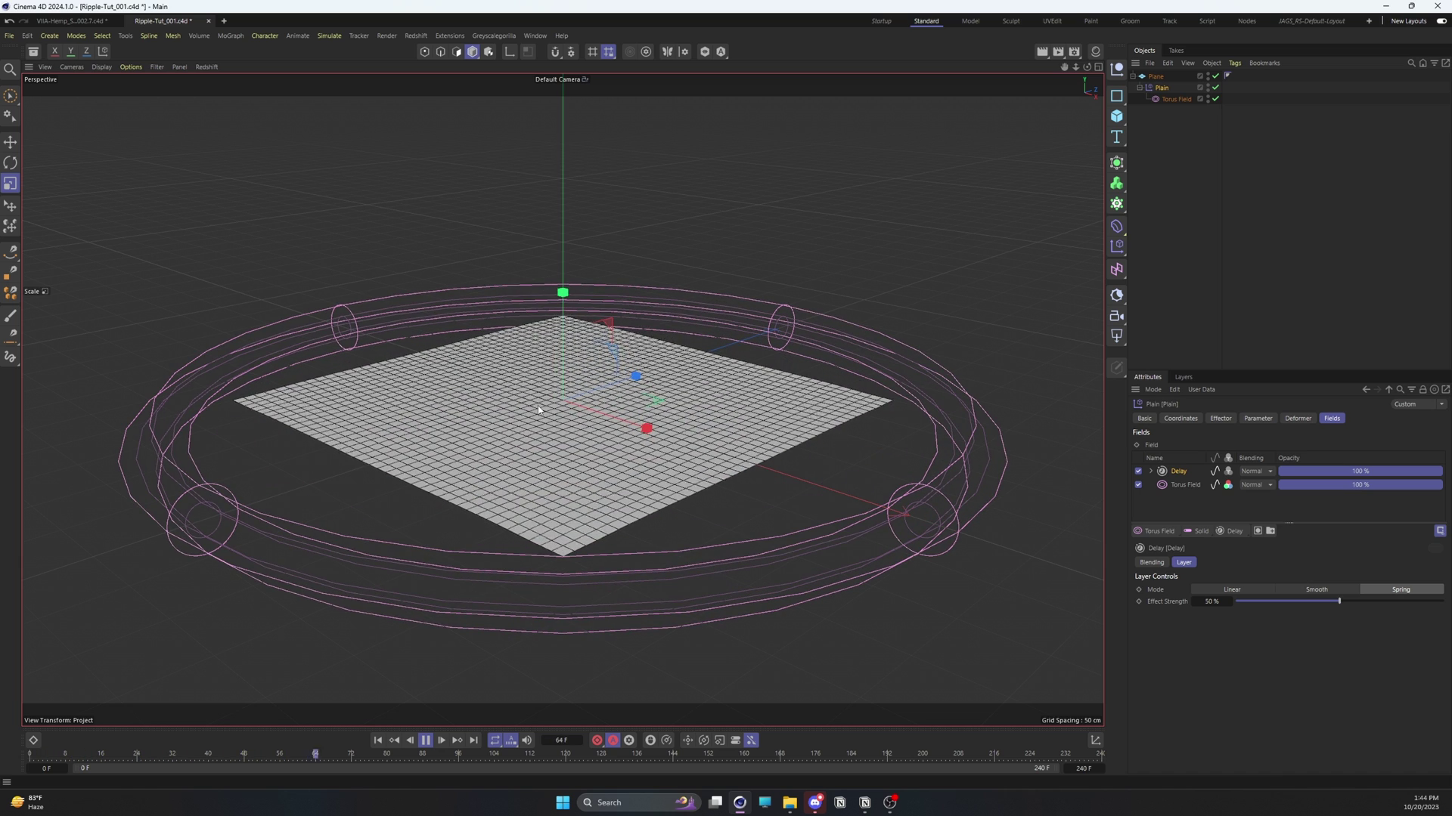
{"action": "key", "text": "F8"}
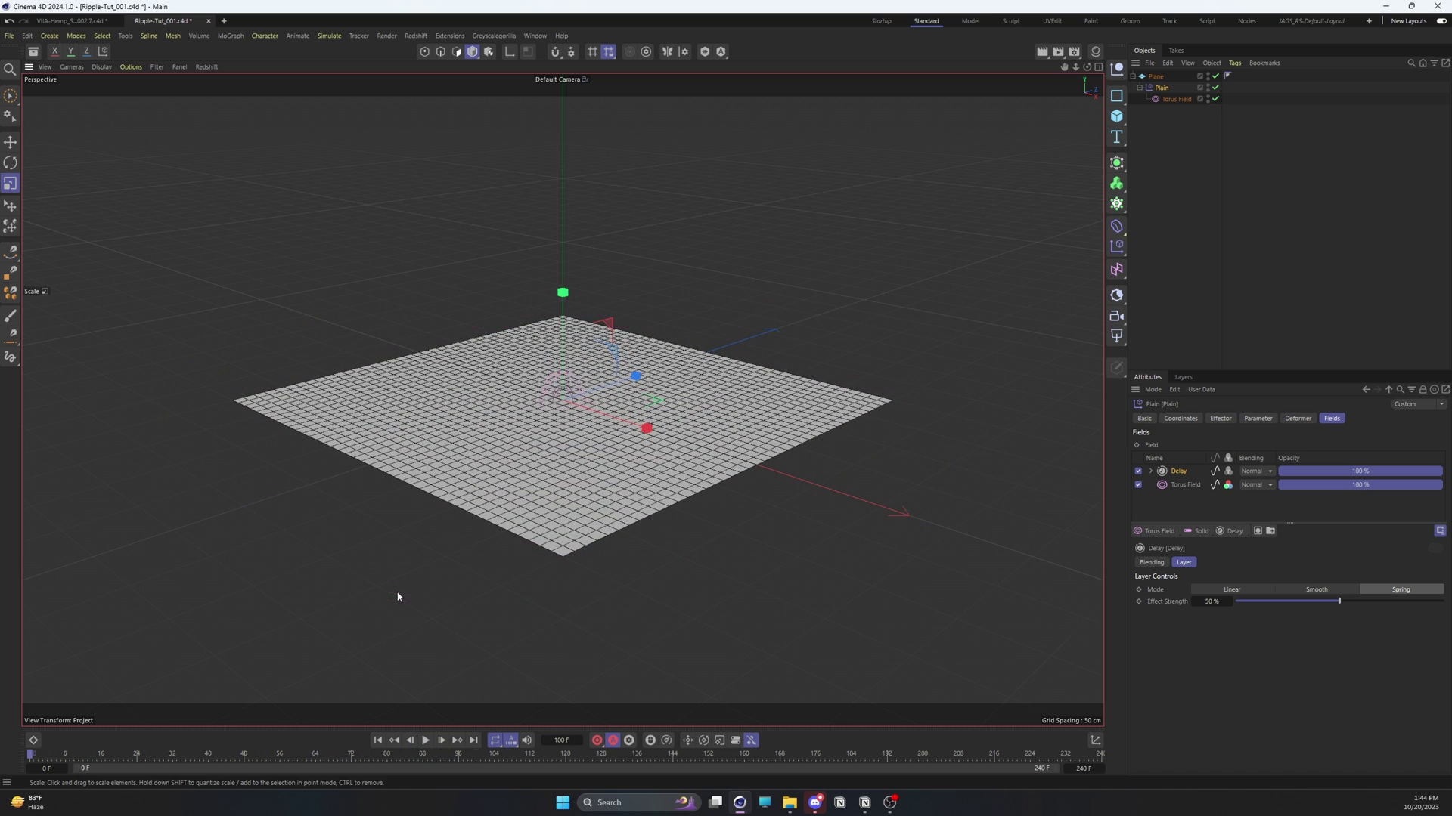
Step: Raise the Delay layer's strength to 76% and replay the animation
{"action": "left_click_drag", "start_coordinate": [1364, 601], "coordinate": [1395, 609]}
{"action": "key", "text": "9"}
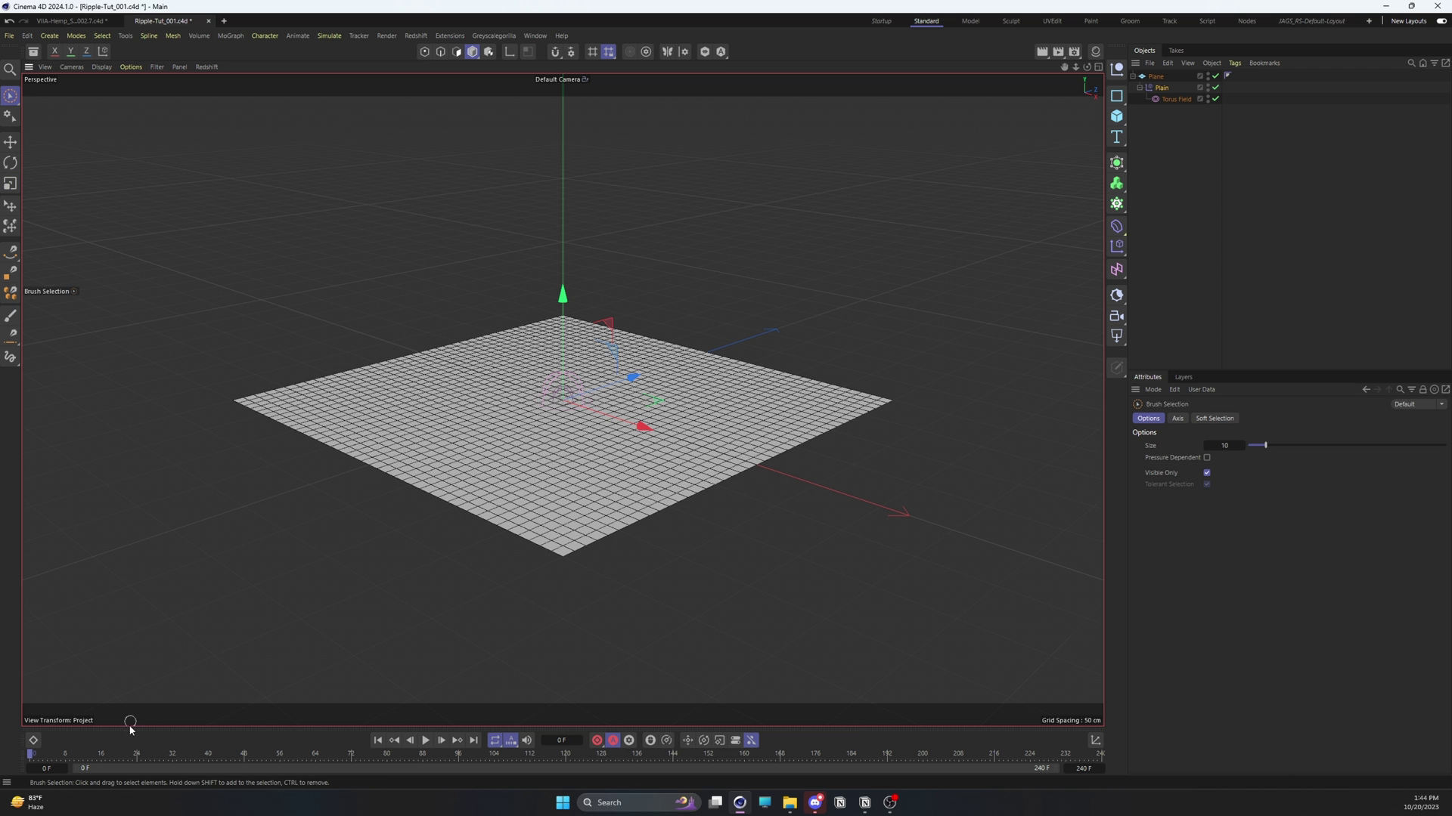
{"action": "left_click", "coordinate": [426, 741]}
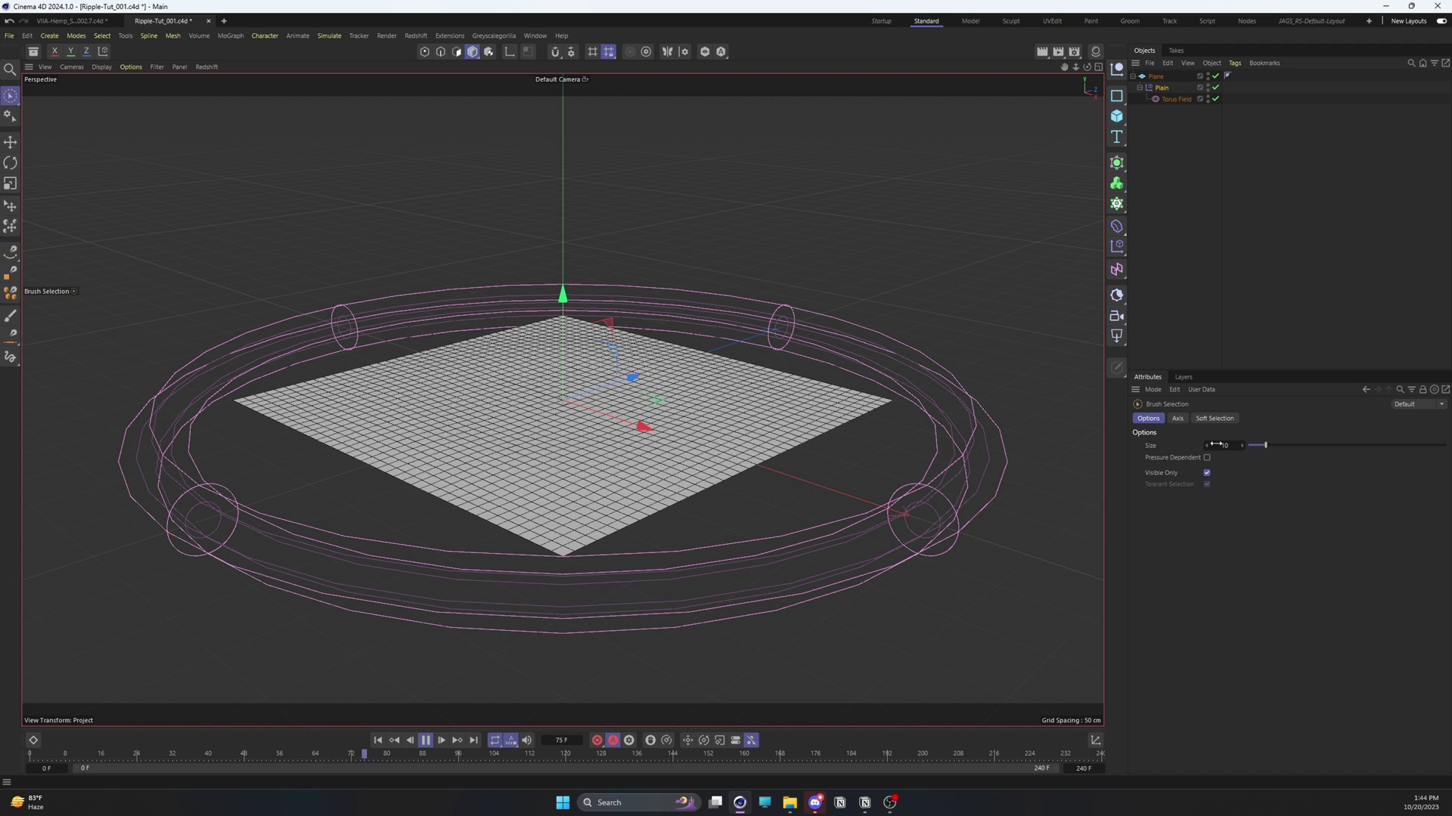
{"action": "key", "text": "F8"}
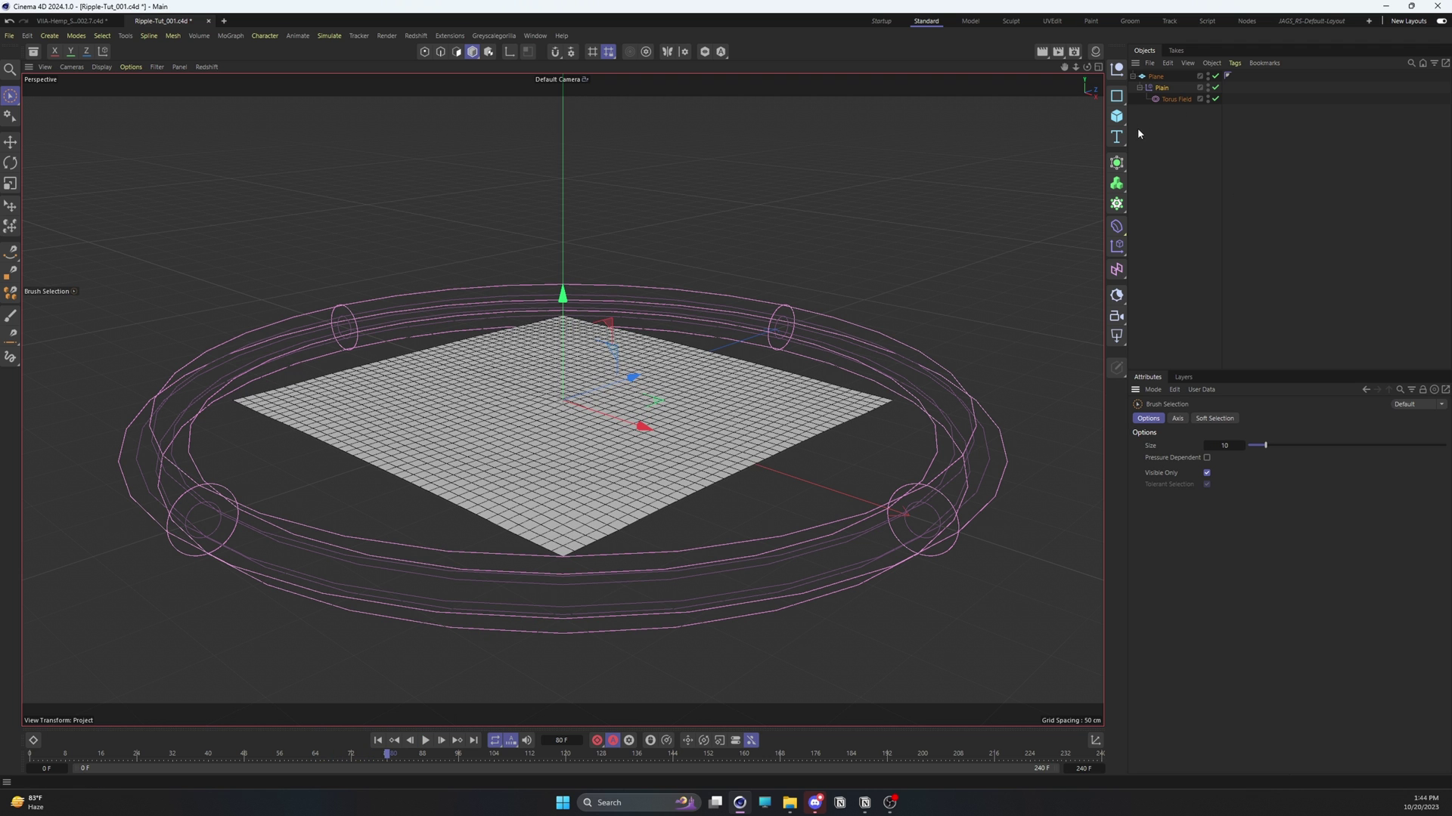
{"action": "left_click", "coordinate": [1176, 100]}
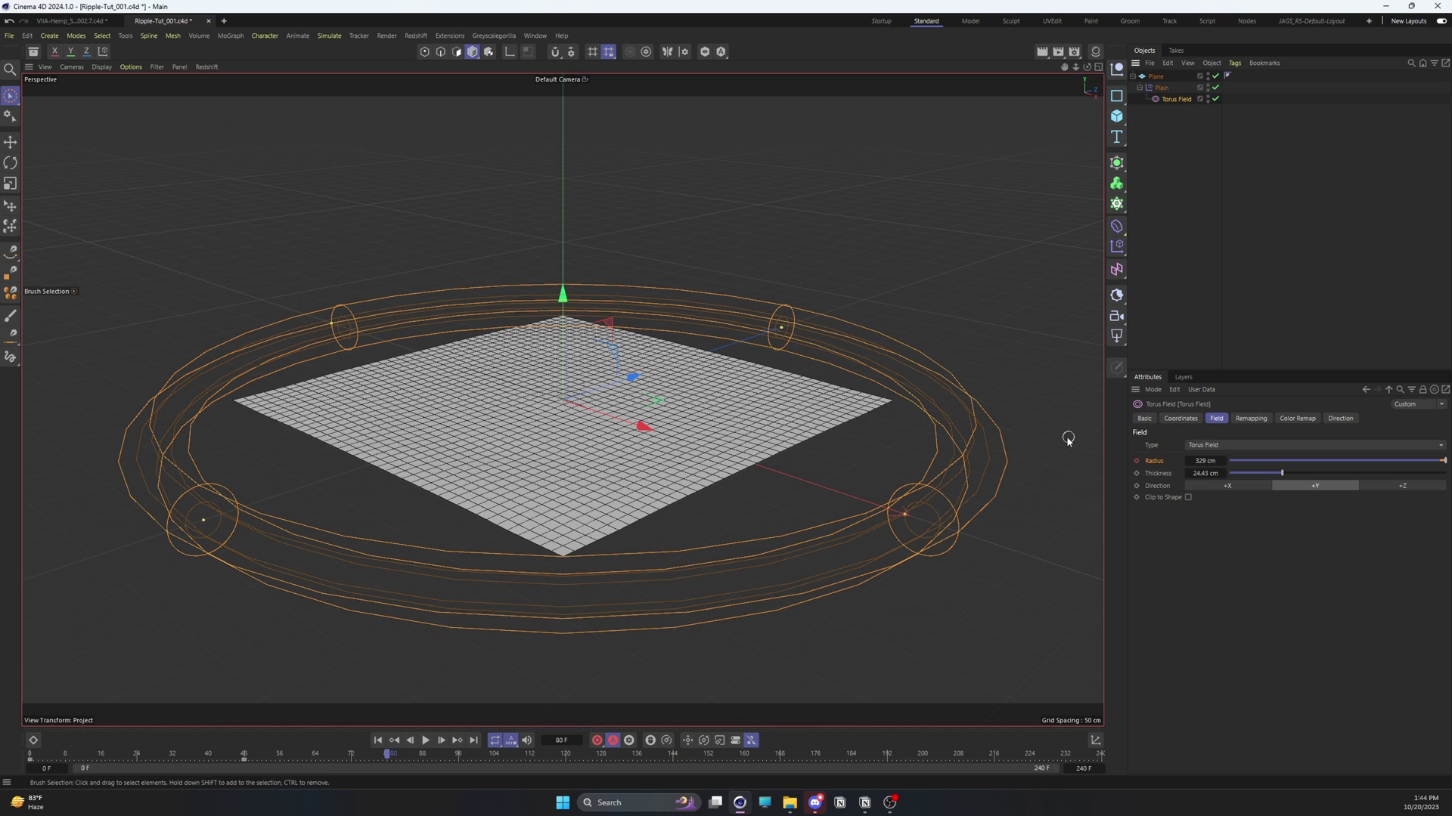
Step: Add a Decay modifier layer above Delay and Torus Field, then rewind and preview the animation
{"action": "left_click", "coordinate": [1160, 88]}
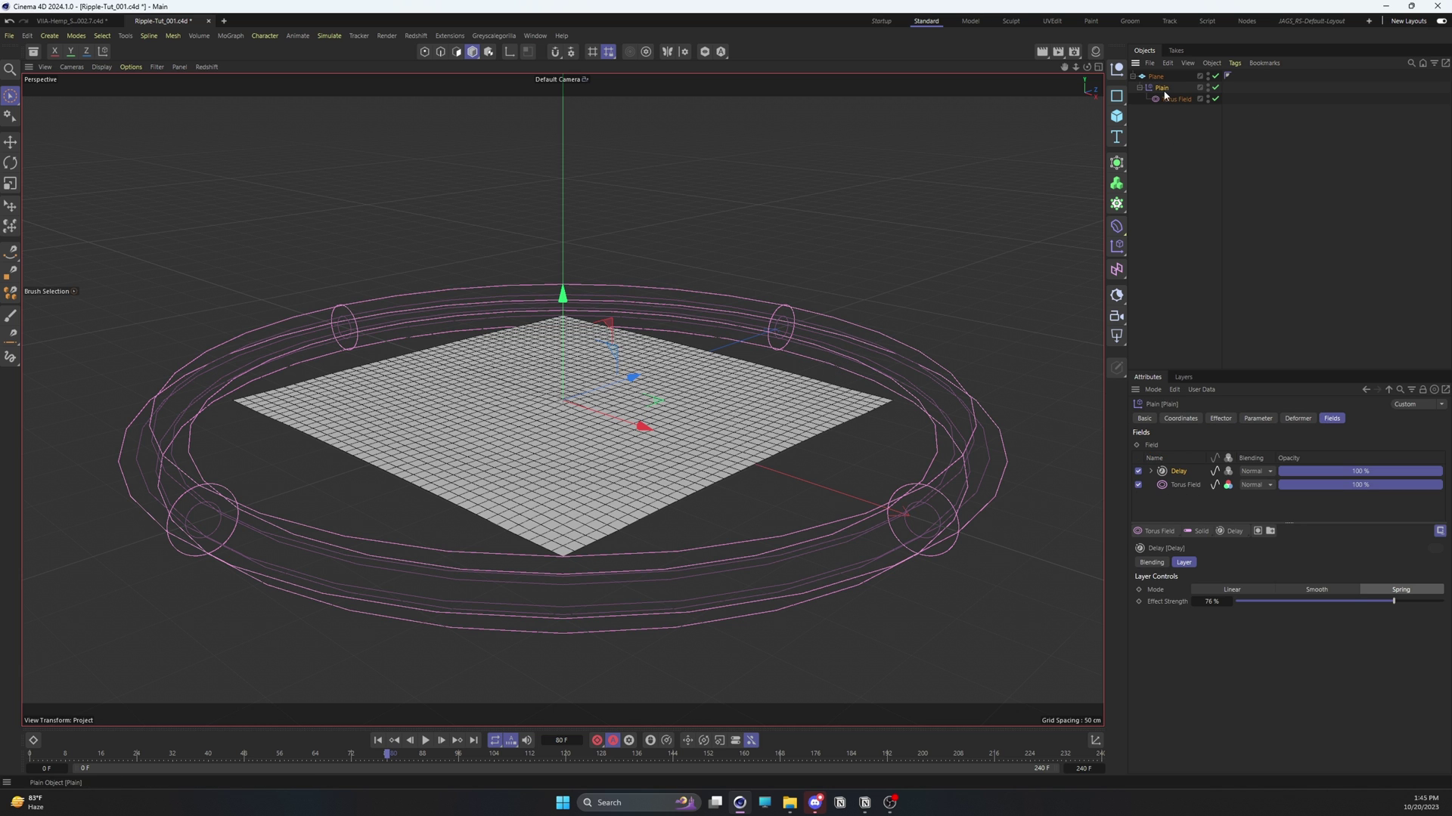
{"action": "left_click", "coordinate": [1230, 531]}
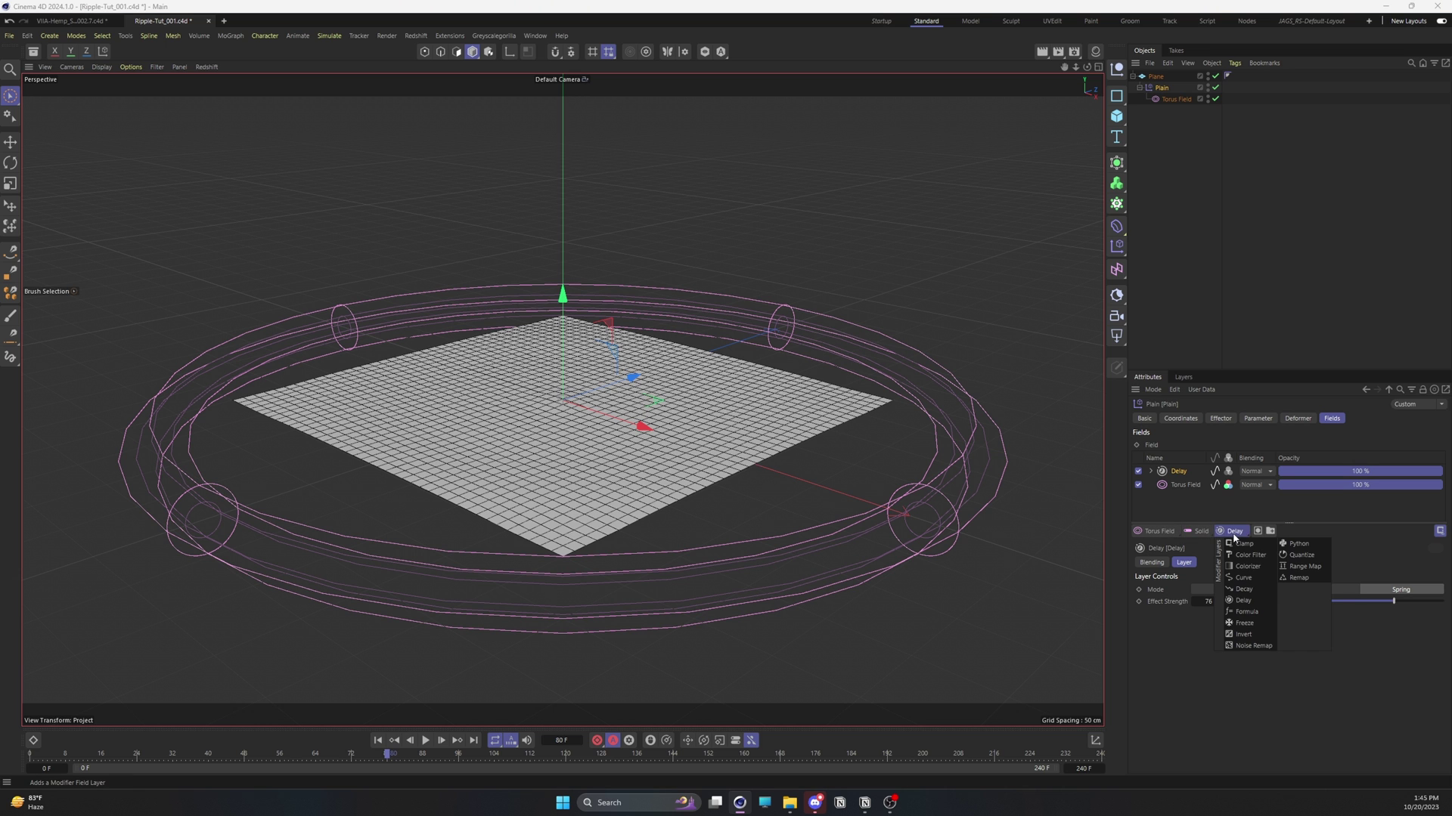
{"action": "left_click", "coordinate": [1246, 590]}
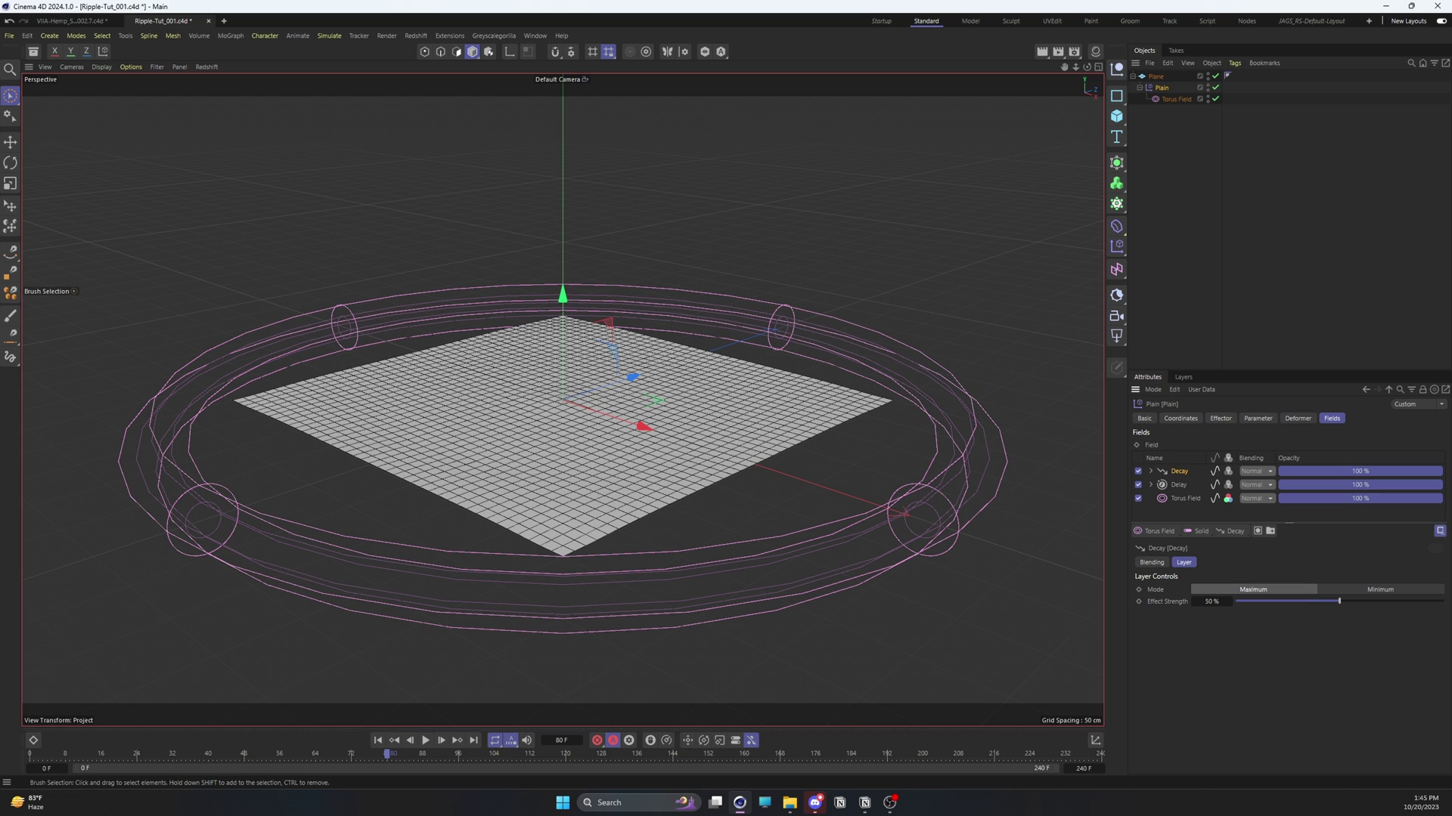
{"action": "key", "text": "shift+f"}
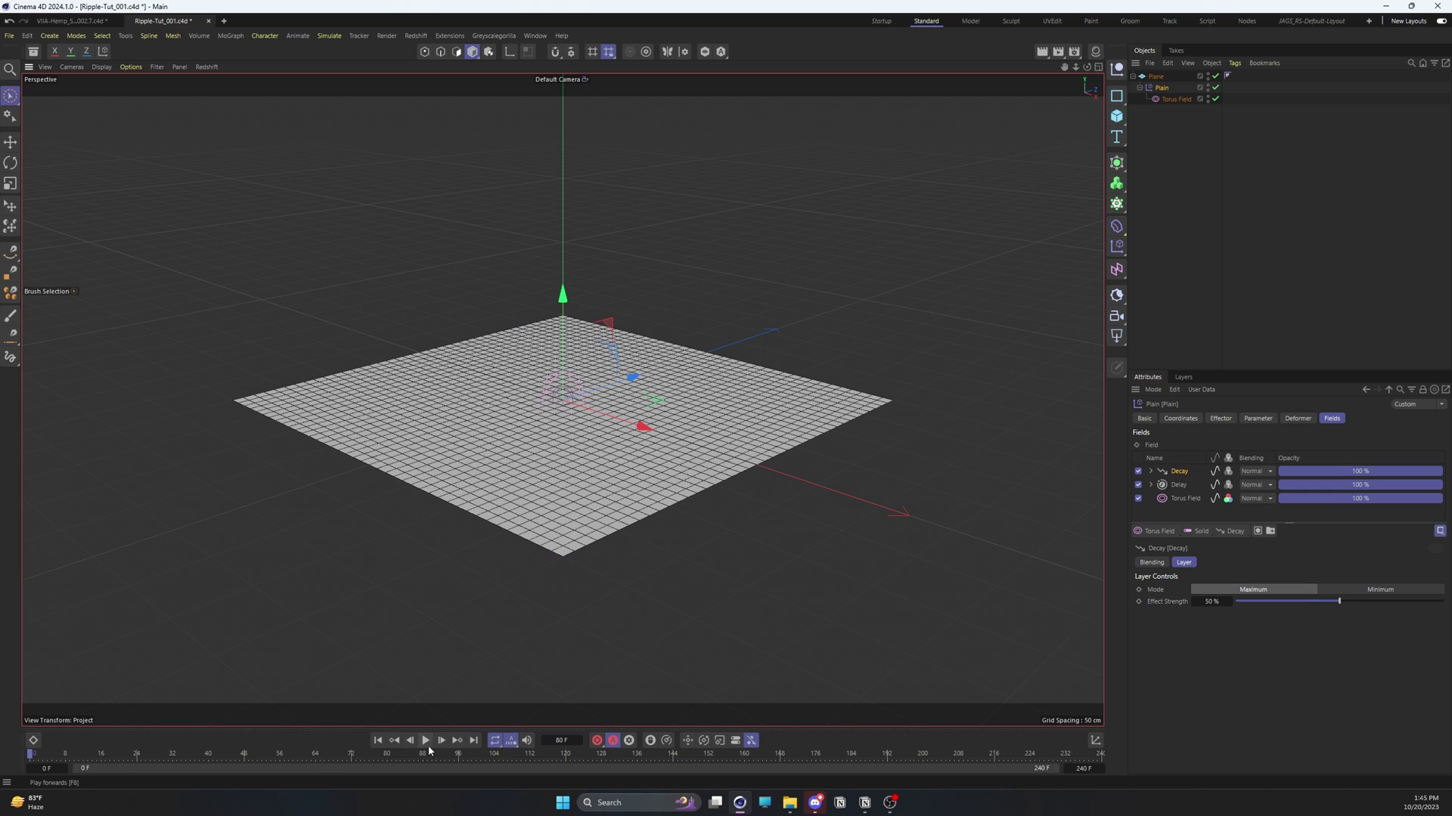
{"action": "left_click", "coordinate": [427, 745]}
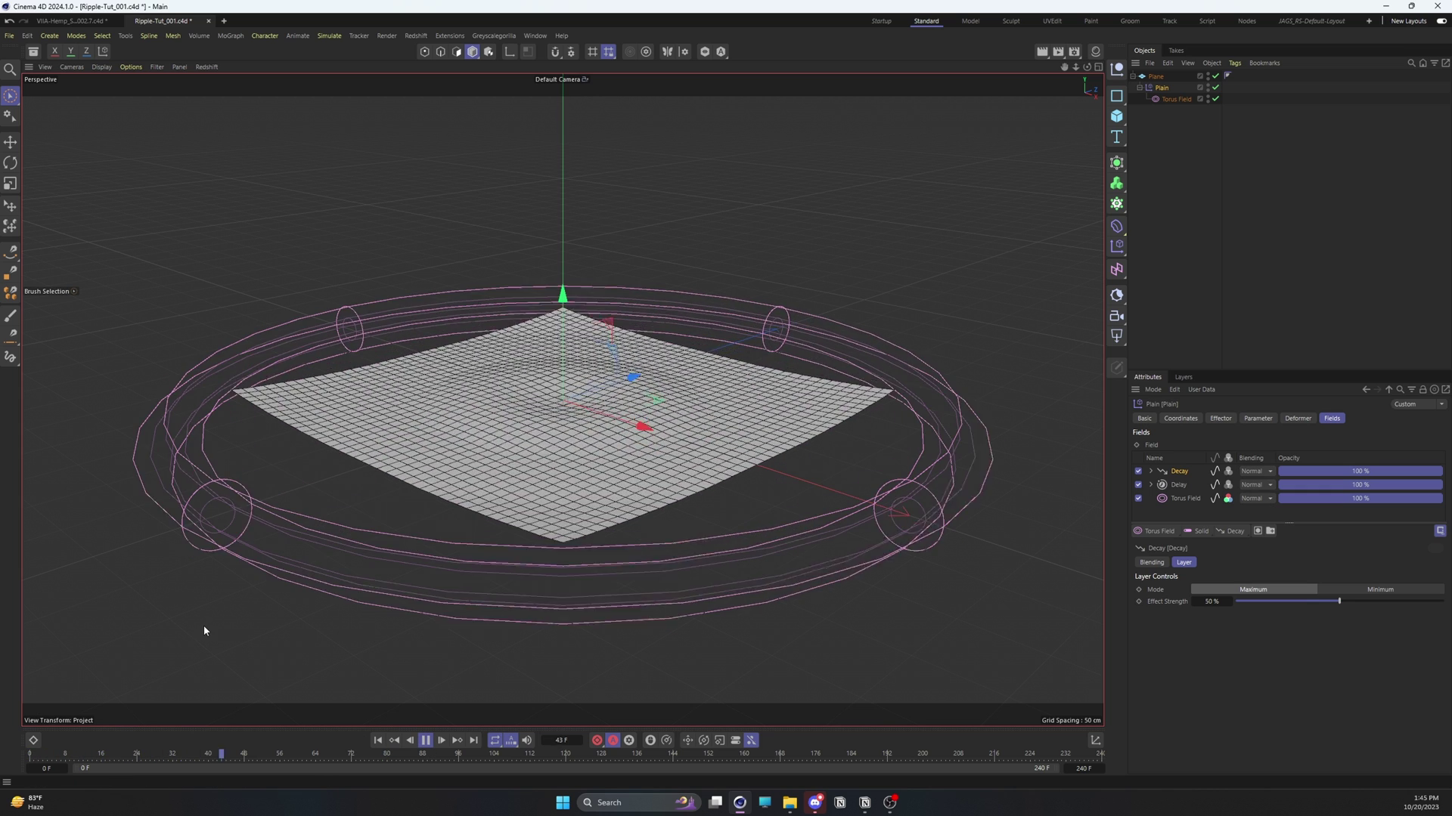
{"action": "key", "text": "shift+f"}
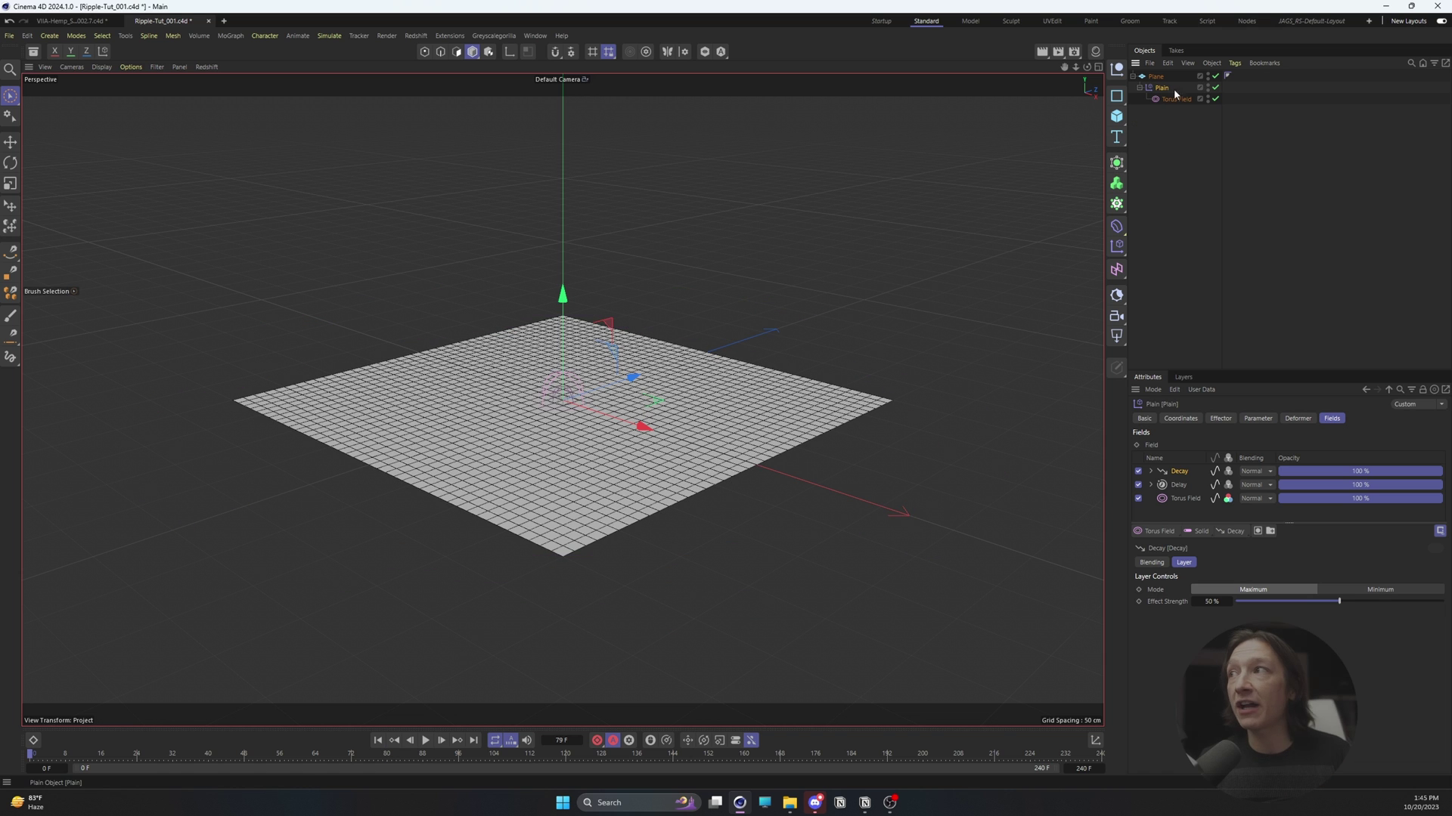
Step: Raise the Plain effector's P.Z offset to 22 cm and preview the taller ripple
{"action": "left_click", "coordinate": [1257, 420]}
{"action": "left_click_drag", "start_coordinate": [1228, 521], "coordinate": [1245, 520]}
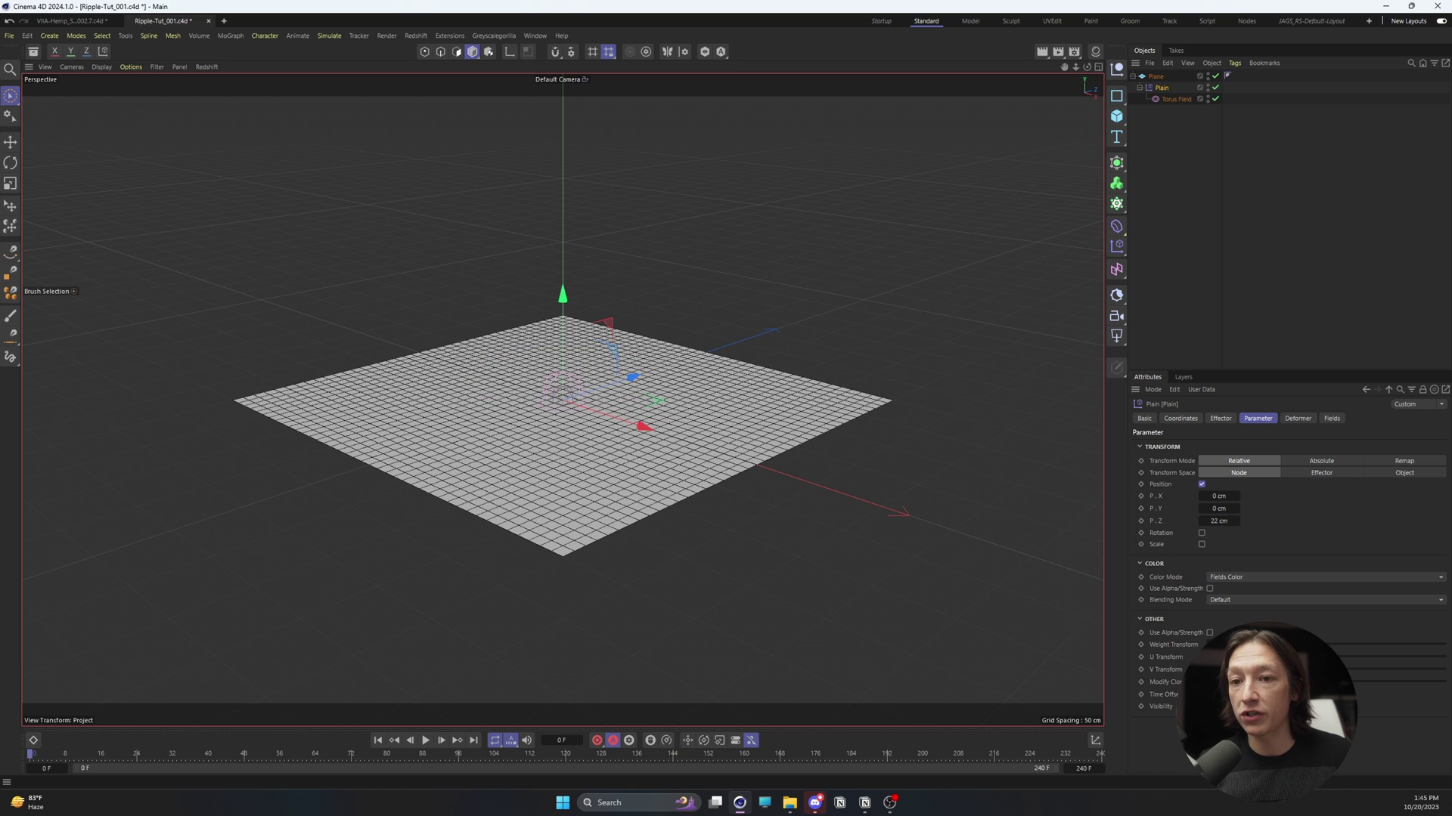
{"action": "key", "text": "F8"}
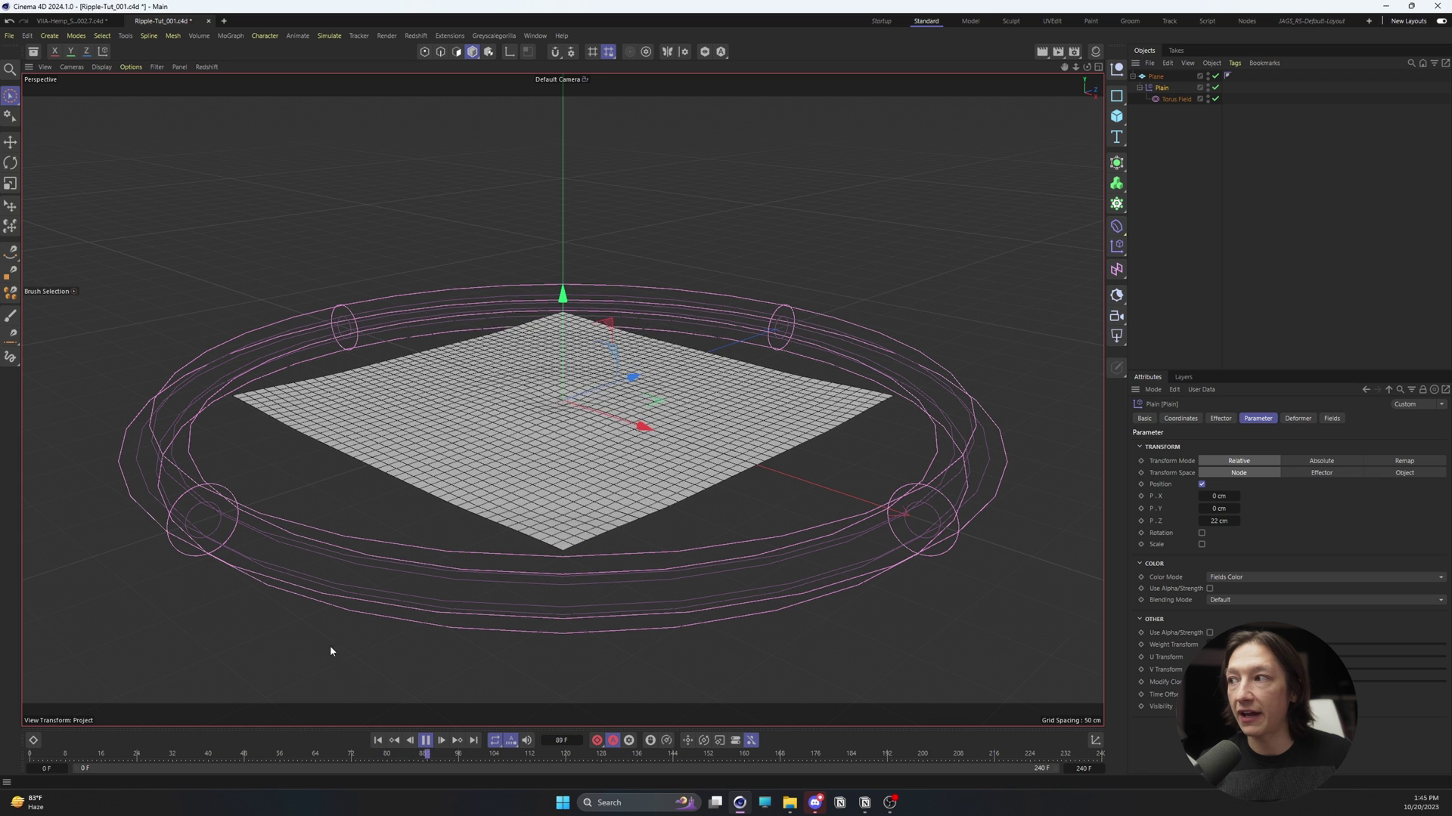
{"action": "key", "text": "F8"}
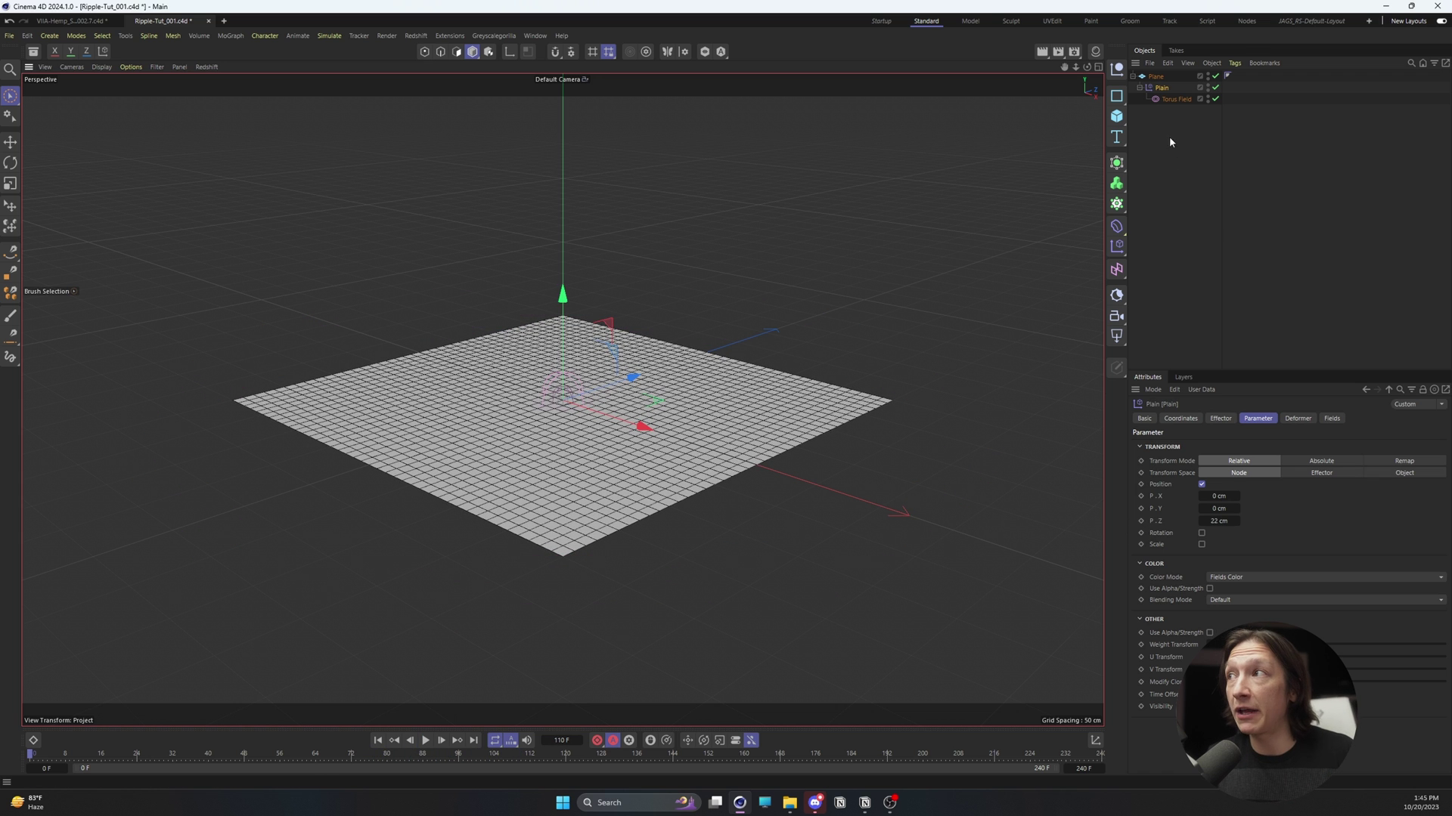
Step: Widen the Torus Field thickness to 48 cm and preview the broader ripple
{"action": "left_click", "coordinate": [1179, 99]}
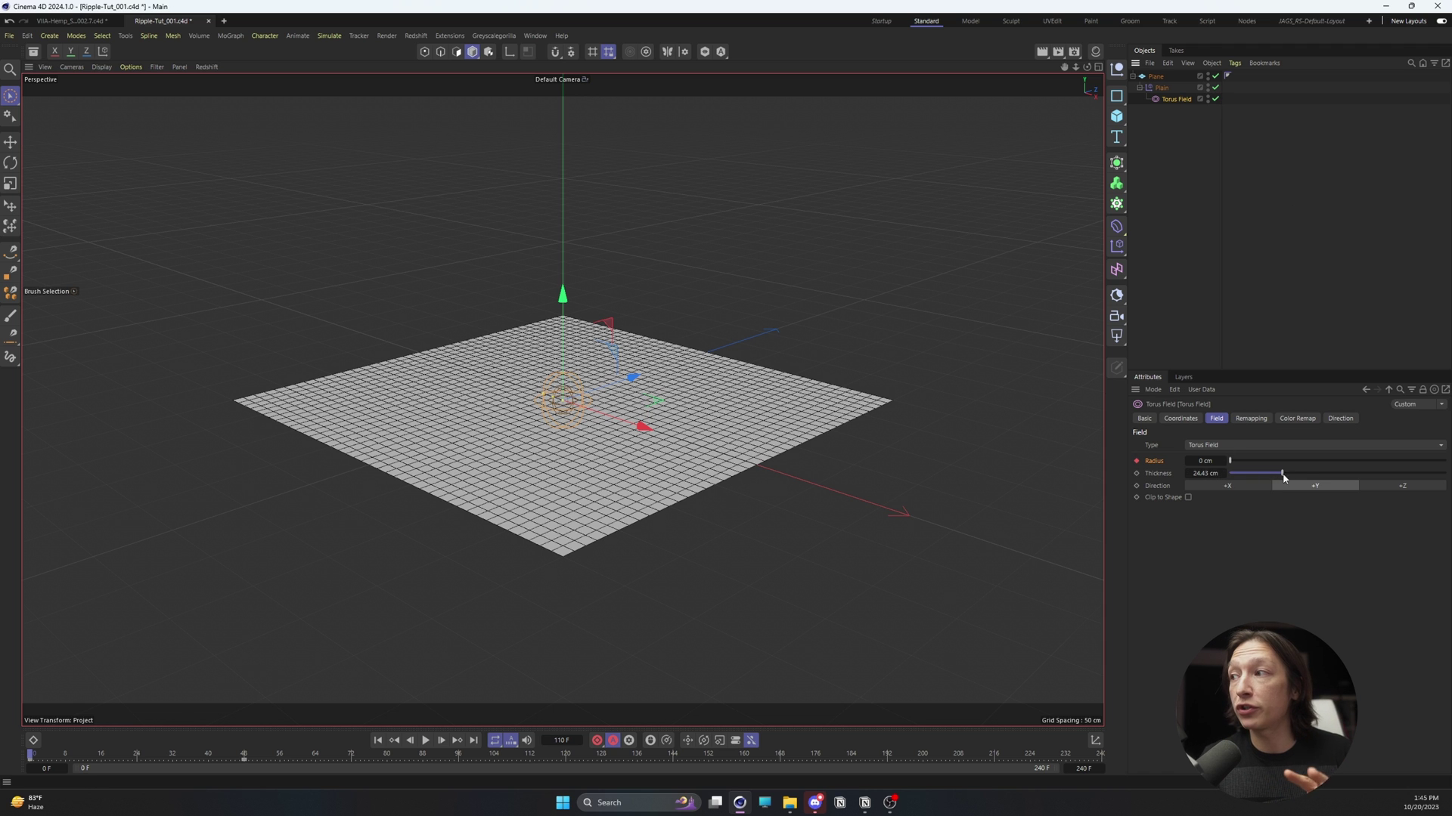
{"action": "left_click_drag", "start_coordinate": [1284, 477], "coordinate": [1333, 476]}
{"action": "left_click", "coordinate": [425, 740]}
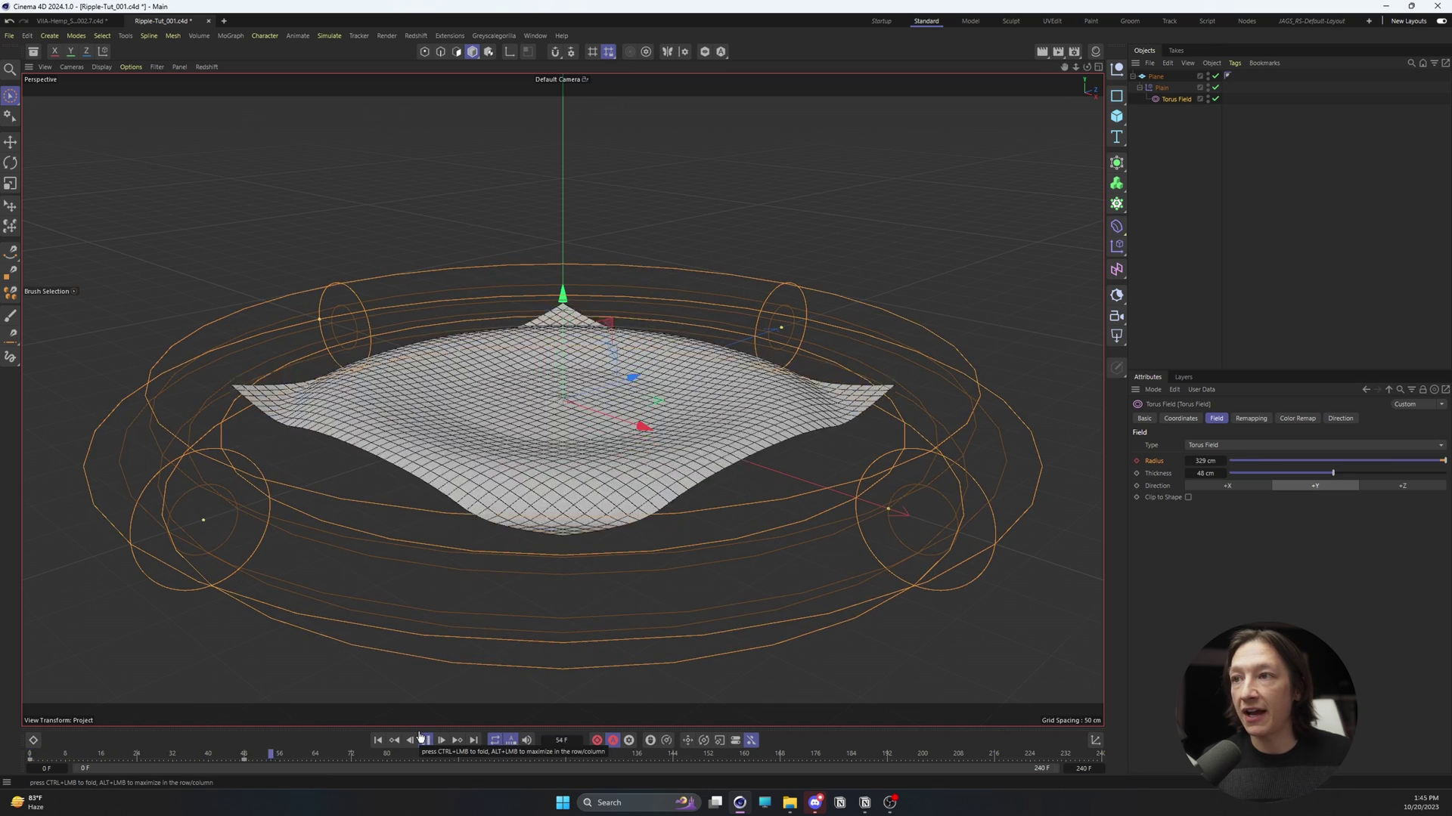
{"action": "key", "text": "shift+f"}
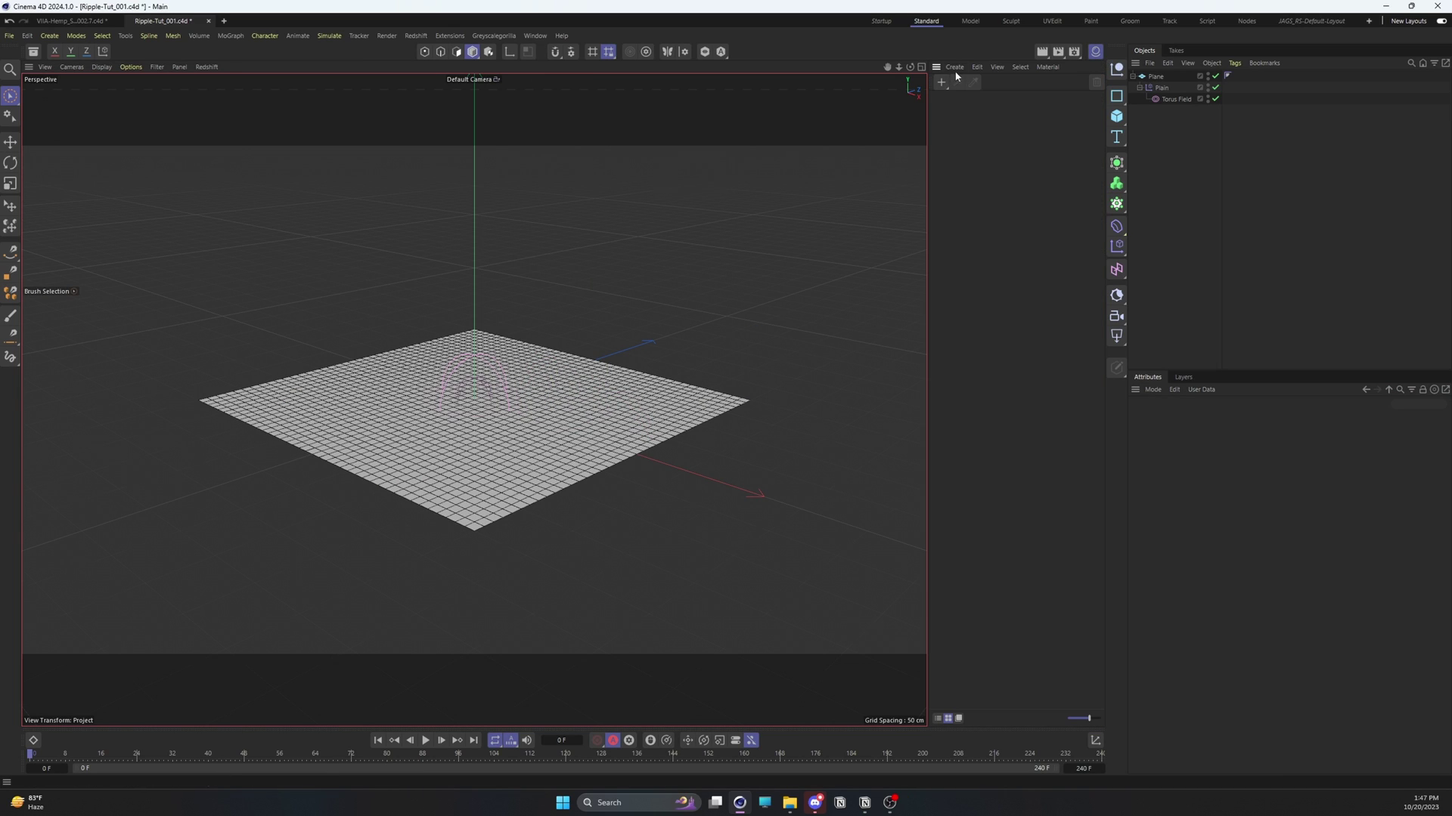
Step: Create a Redshift standard material named 'Ripple Plane' and apply it to the plane
{"action": "left_click", "coordinate": [954, 67]}
{"action": "mouse_move", "coordinate": [993, 102]}
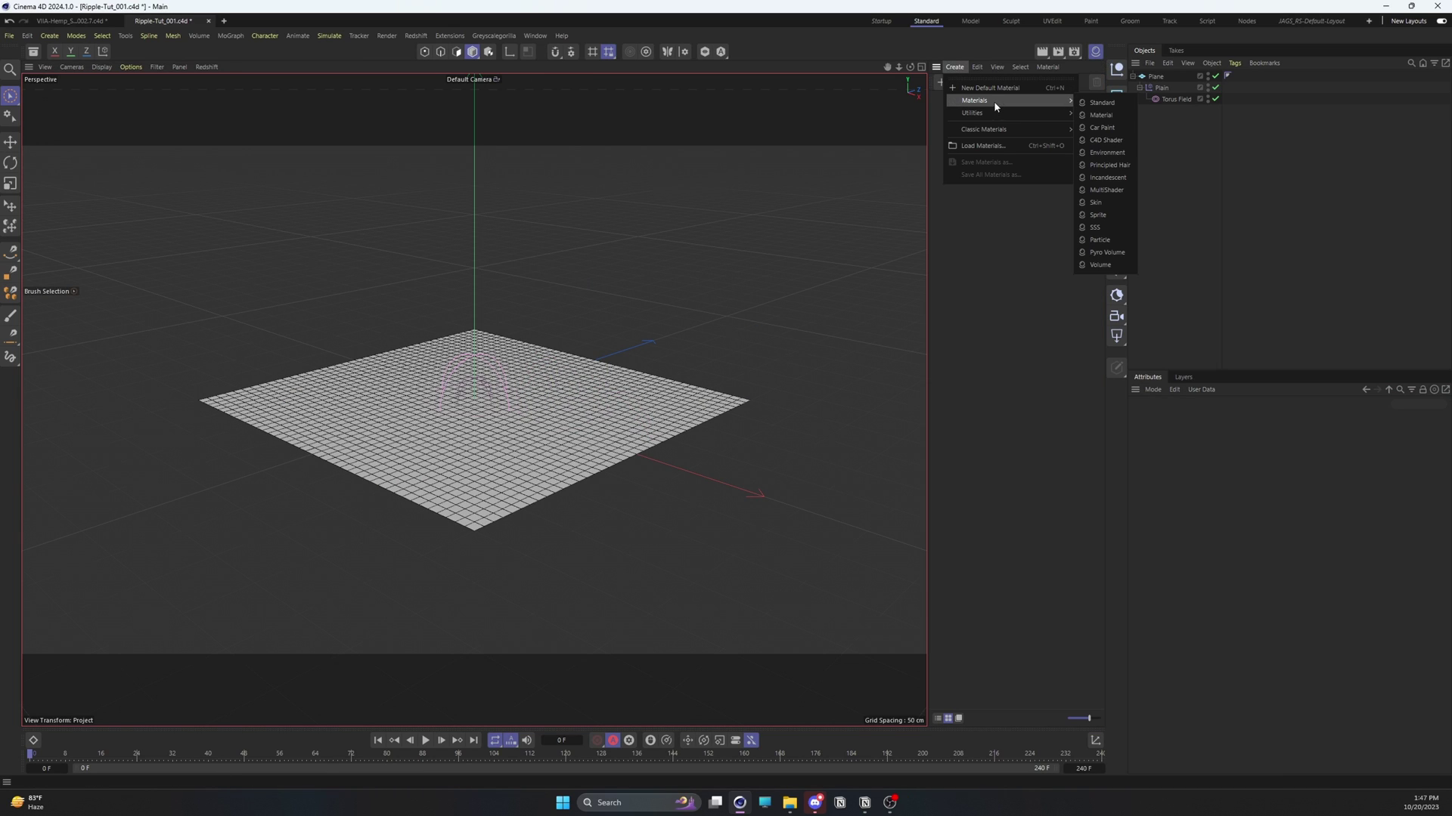
{"action": "left_click", "coordinate": [1097, 103]}
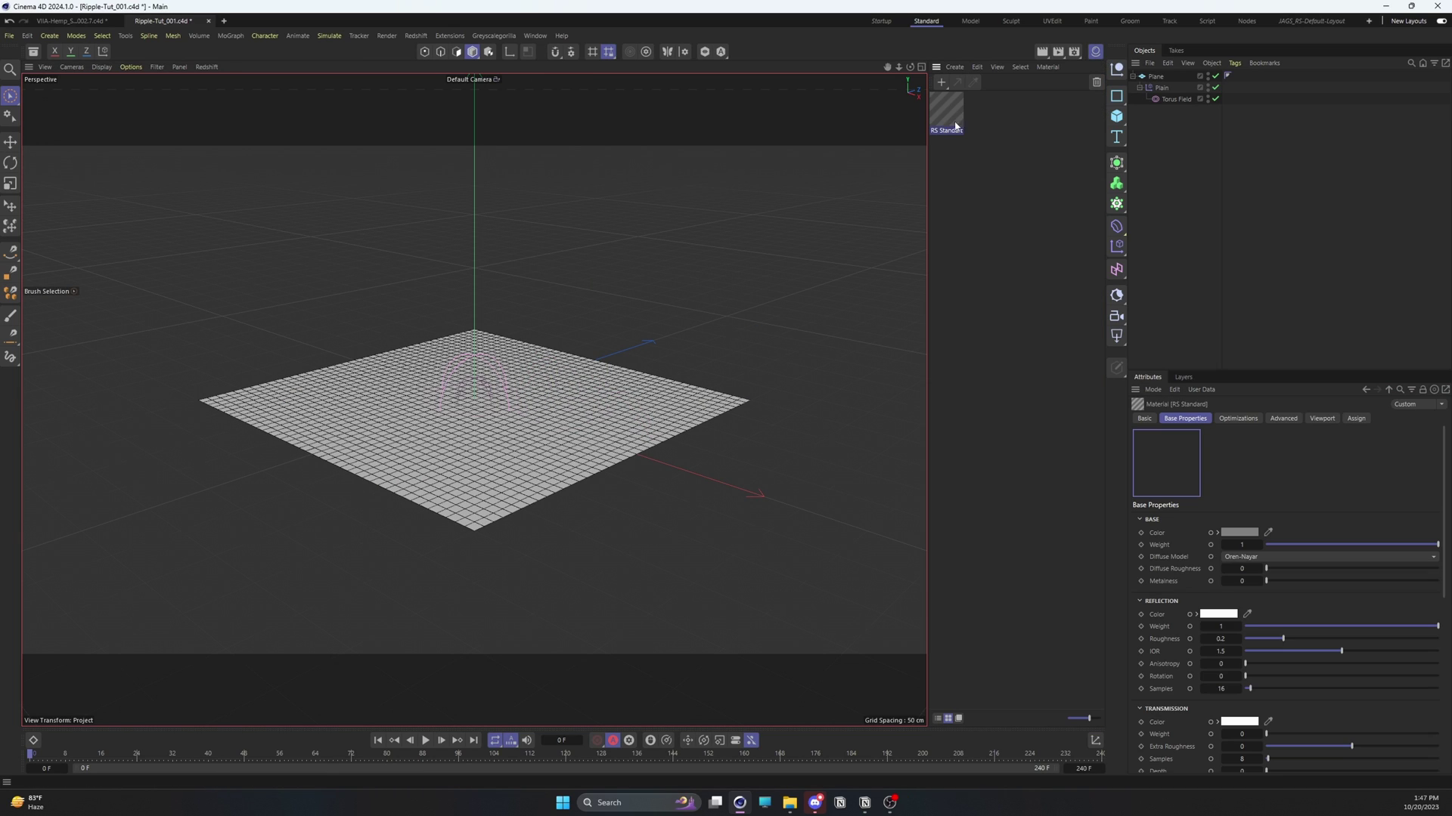
{"action": "double_click", "coordinate": [957, 131]}
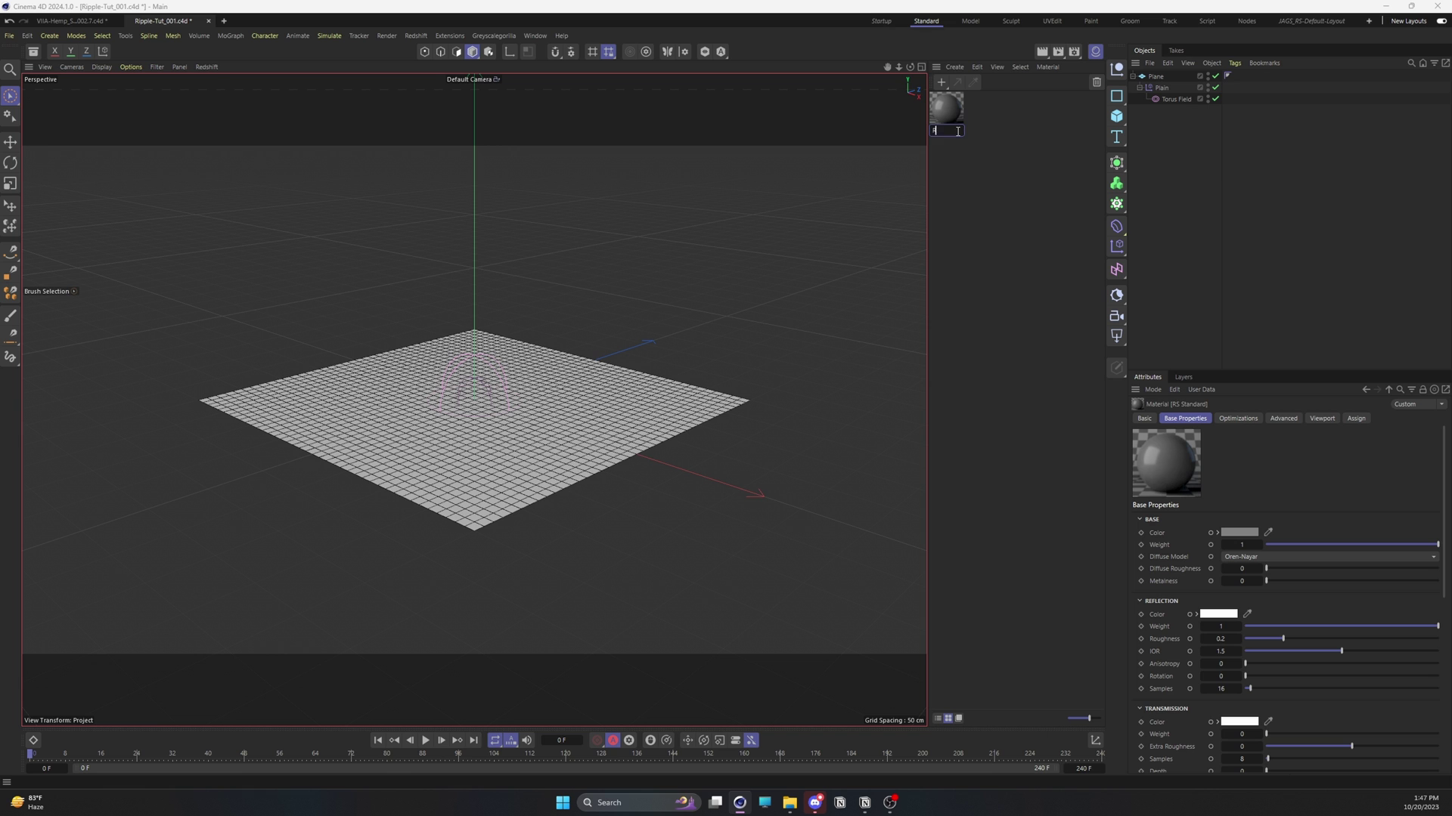
{"action": "type", "text": "Ripple Plane"}
{"action": "key", "text": "Return"}
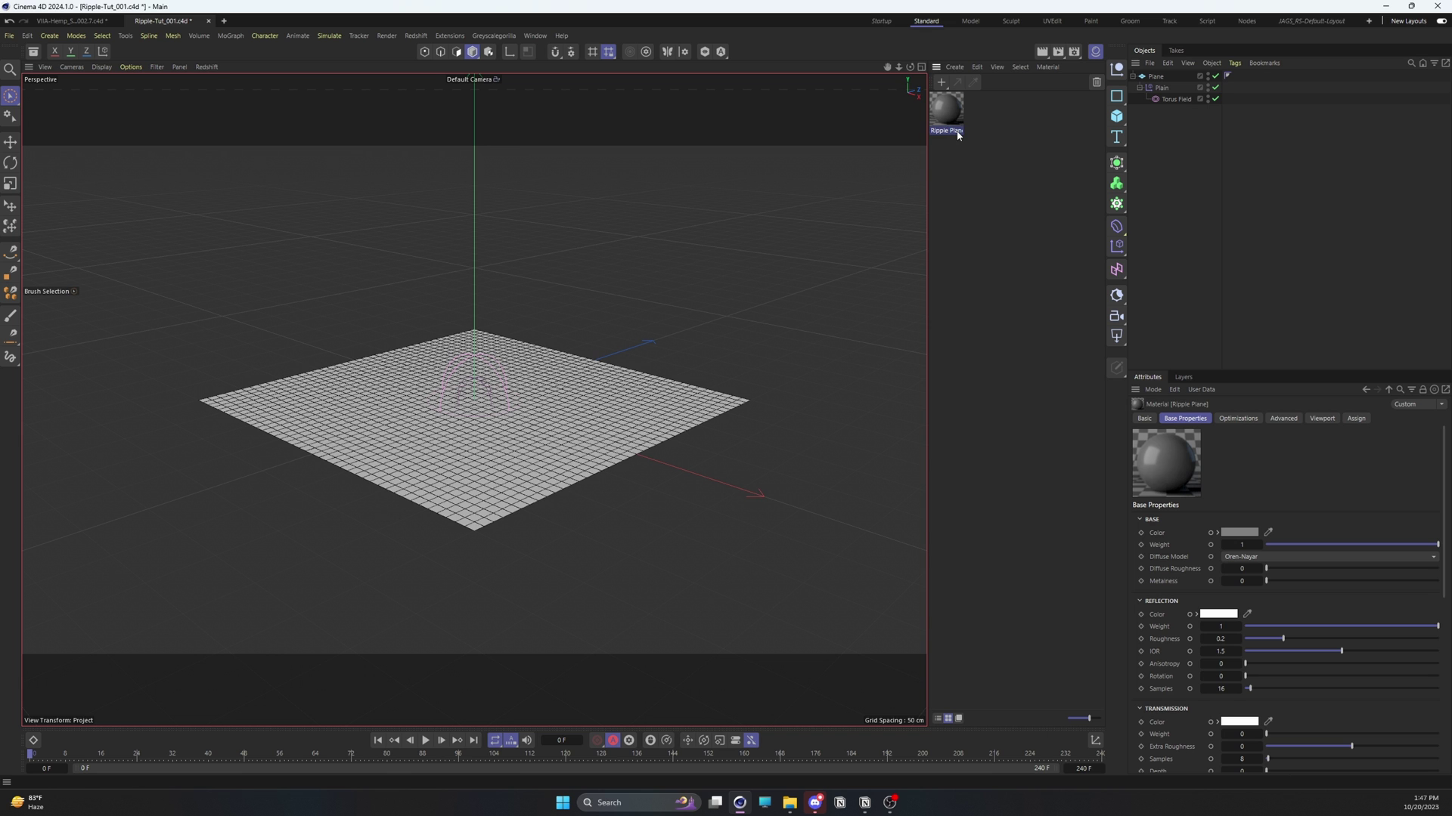
{"action": "left_click_drag", "start_coordinate": [542, 380], "coordinate": [533, 408]}
Step: Make Ripple Plane orange with 0.717 reflection roughness, and add an RS Dome Light
{"action": "double_click", "coordinate": [948, 117]}
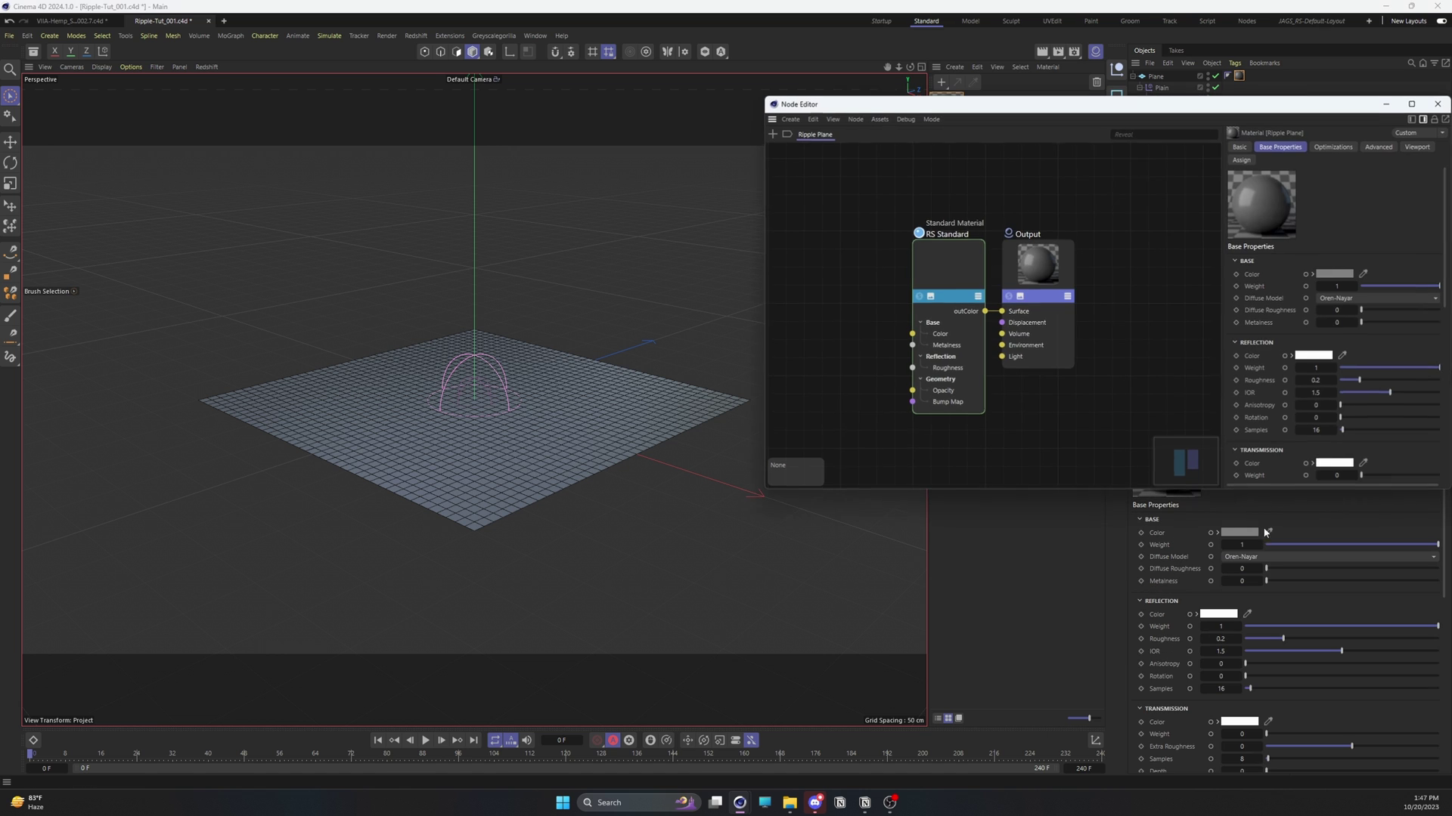
{"action": "left_click", "coordinate": [1332, 273]}
{"action": "left_click", "coordinate": [1361, 398]}
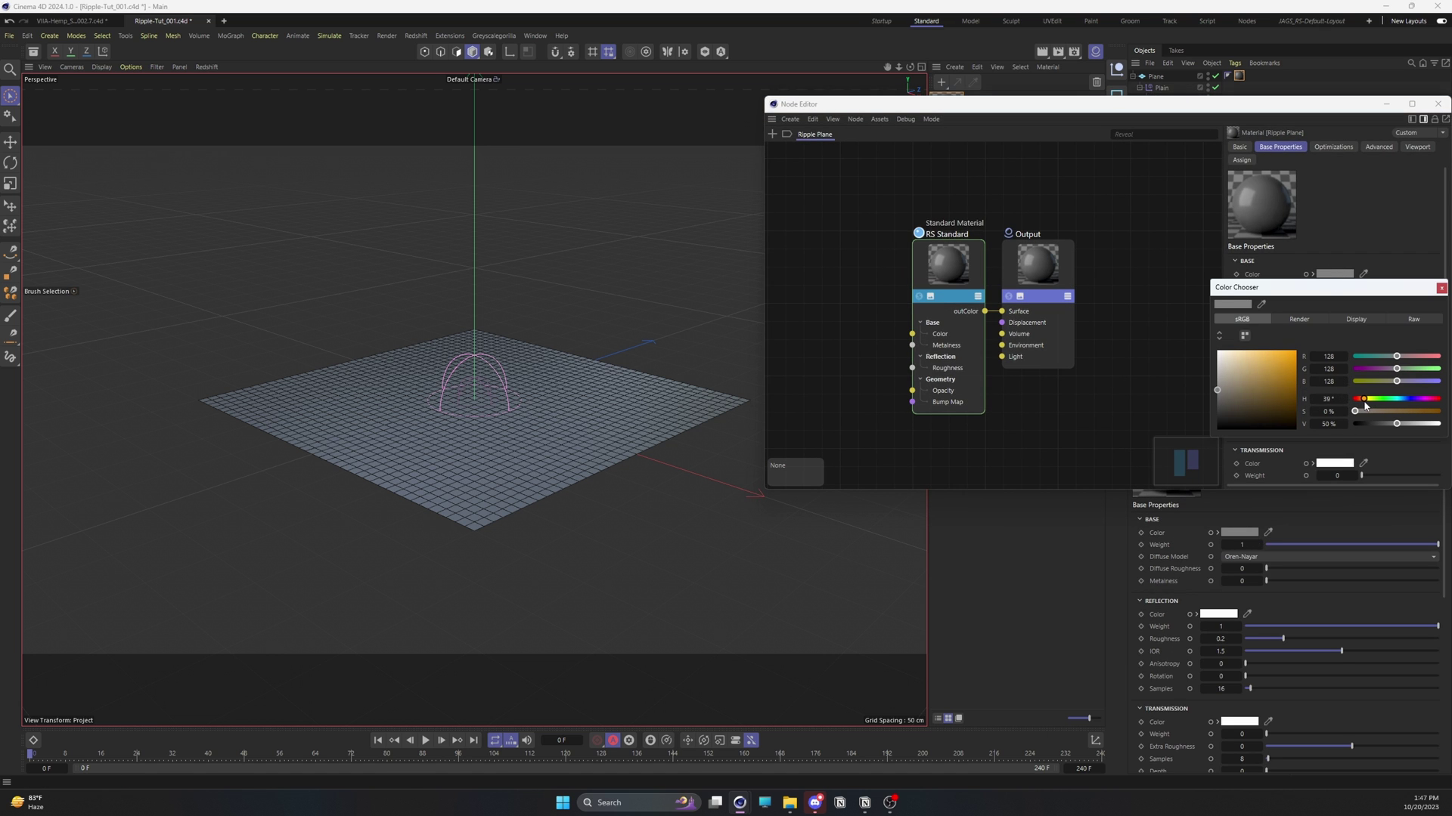
{"action": "left_click", "coordinate": [1276, 368]}
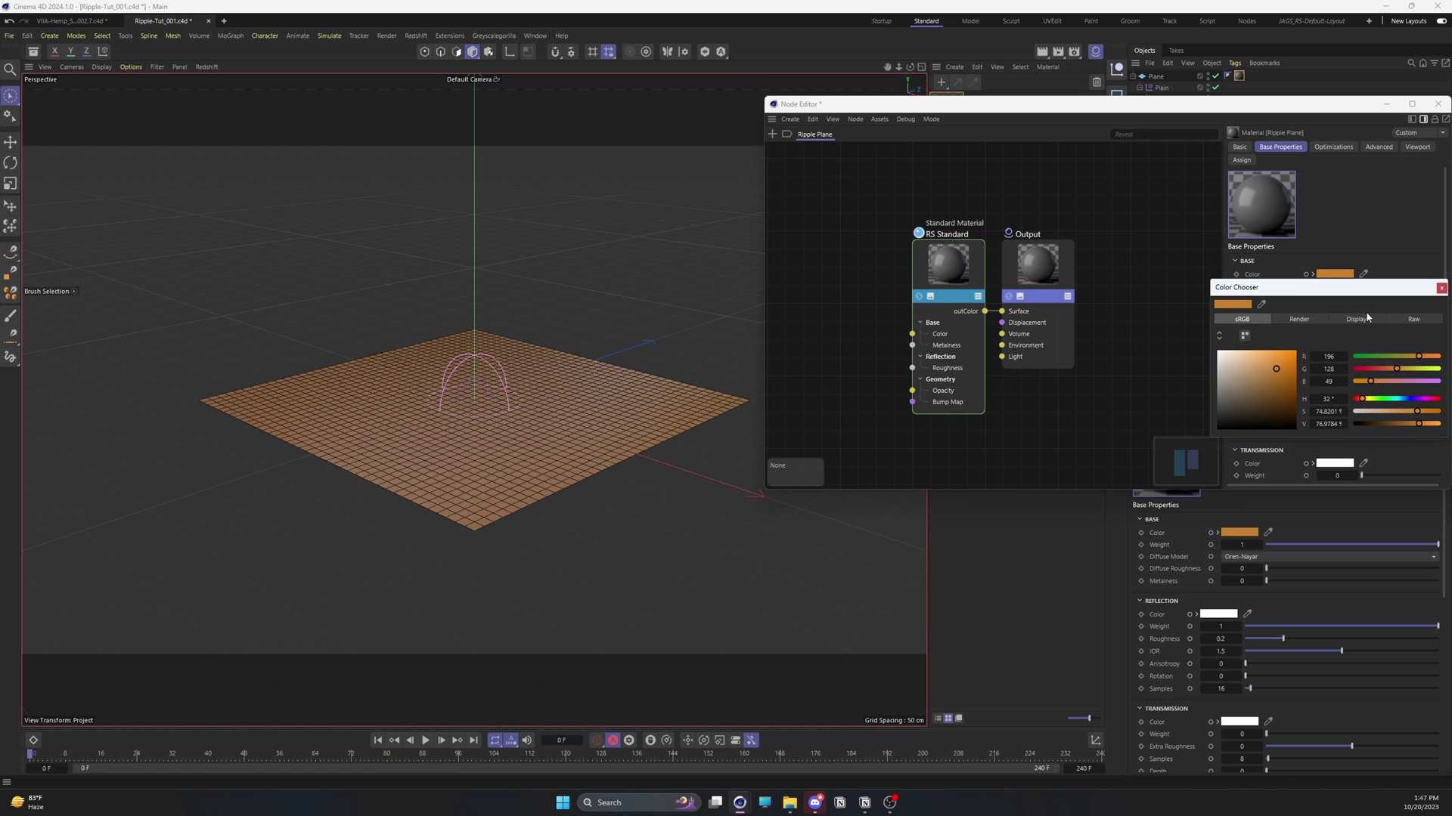
{"action": "left_click", "coordinate": [1440, 288]}
{"action": "left_click_drag", "start_coordinate": [1413, 105], "coordinate": [1100, 119]}
{"action": "left_click_drag", "start_coordinate": [1218, 640], "coordinate": [1246, 639]}
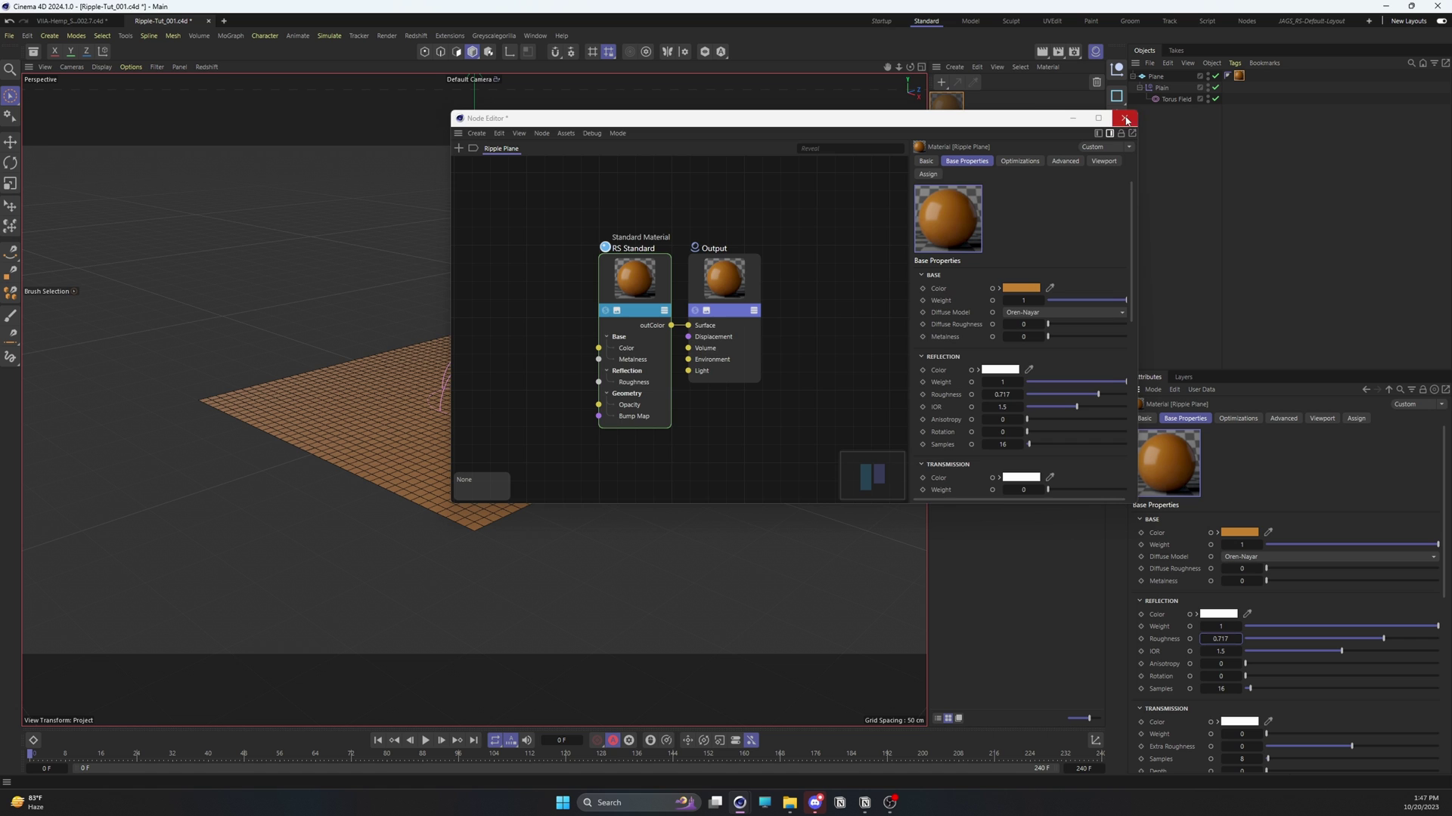
{"action": "left_click", "coordinate": [1125, 119]}
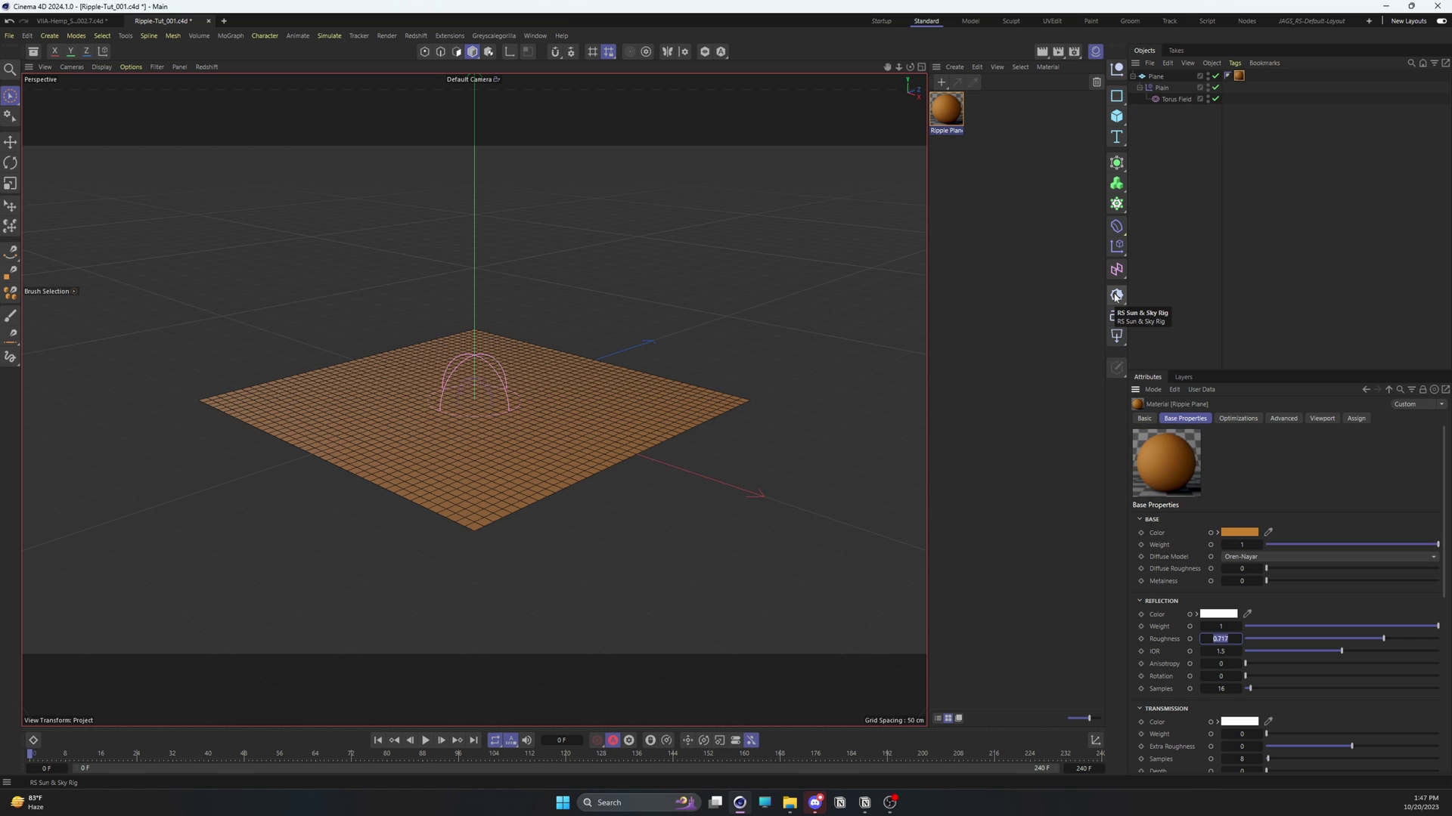
{"action": "left_click_drag", "start_coordinate": [1116, 296], "coordinate": [1158, 448]}
Step: Search the Asset Browser for 'hdri' and set HDRI_STUDIO_vol2_003.exr as the dome light texture
{"action": "left_click", "coordinate": [32, 50]}
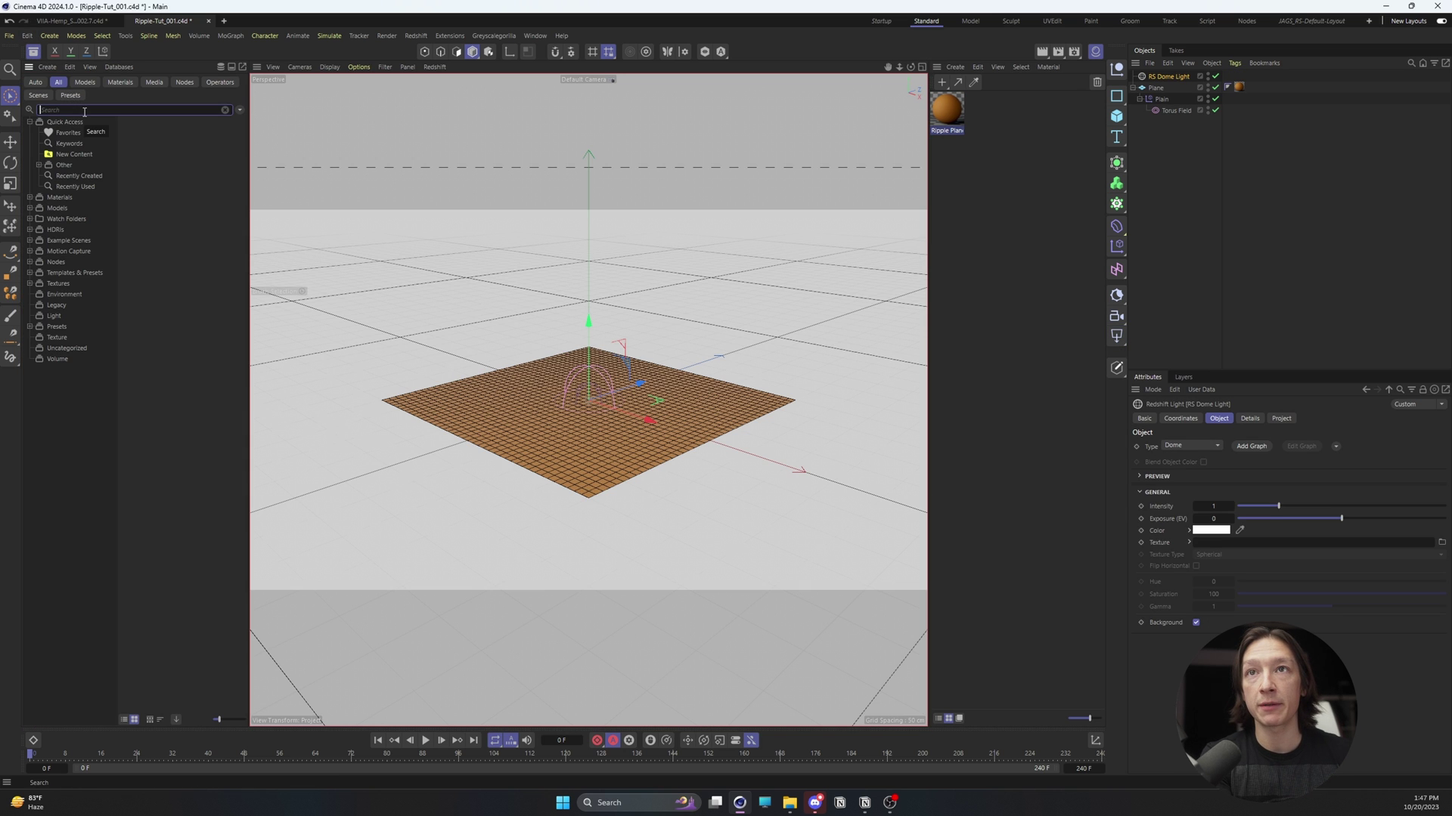
{"action": "left_click", "coordinate": [84, 111]}
{"action": "type", "text": "hdri"}
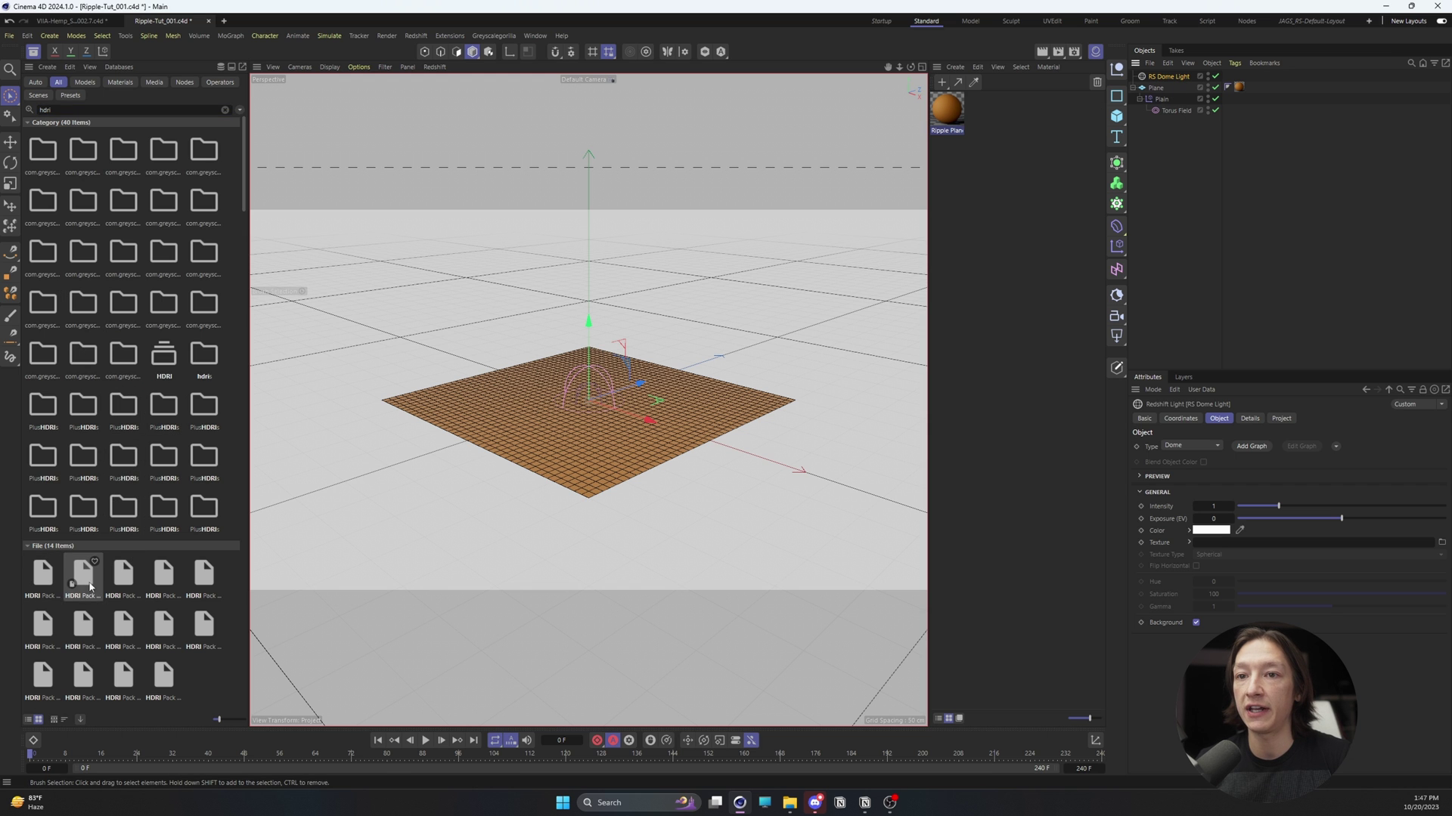
{"action": "scroll", "coordinate": [86, 586], "scroll_direction": "down", "scroll_amount": 5}
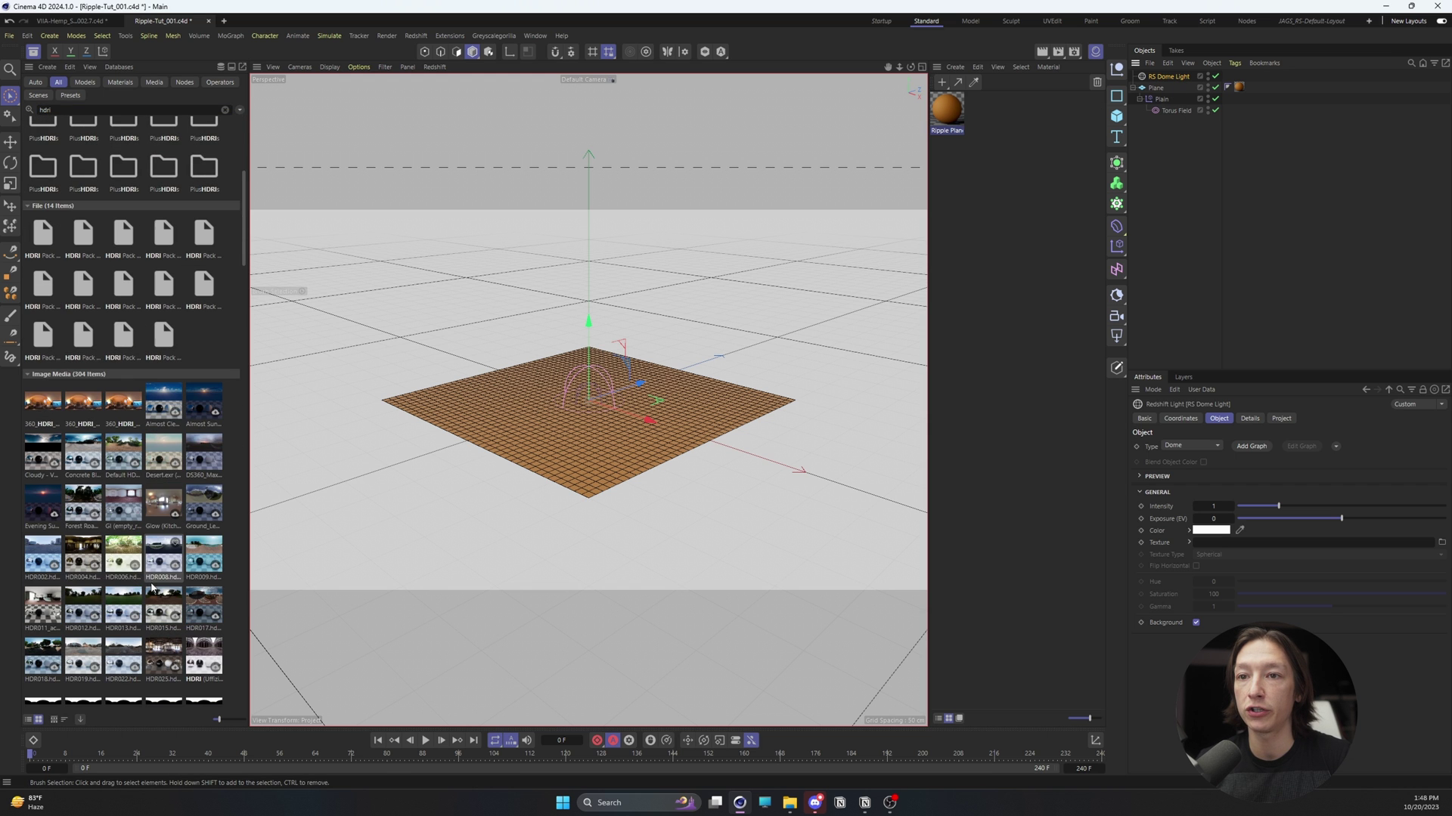
{"action": "scroll", "coordinate": [181, 580], "scroll_direction": "down", "scroll_amount": 2}
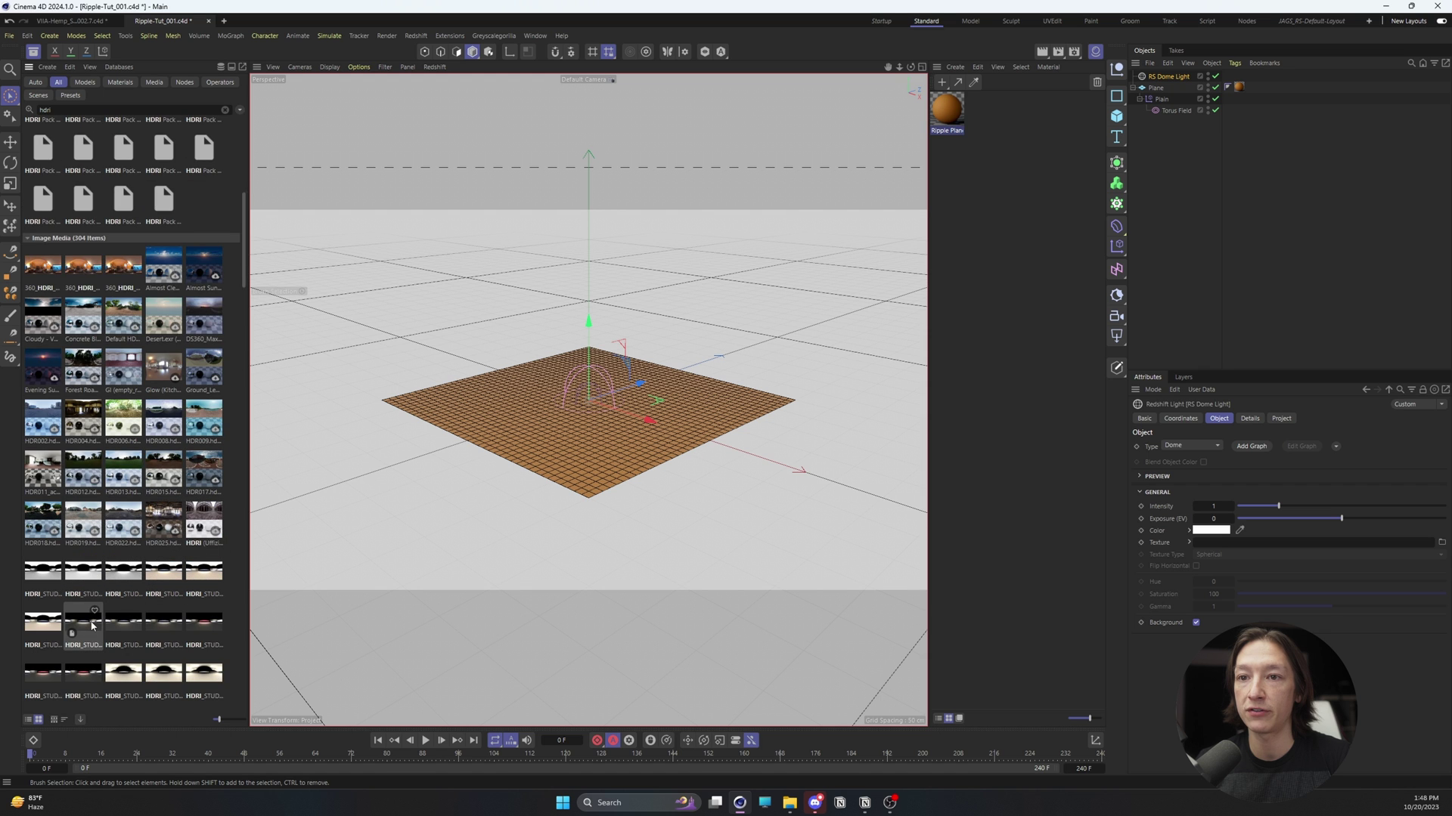
{"action": "left_click_drag", "start_coordinate": [96, 626], "coordinate": [1226, 544]}
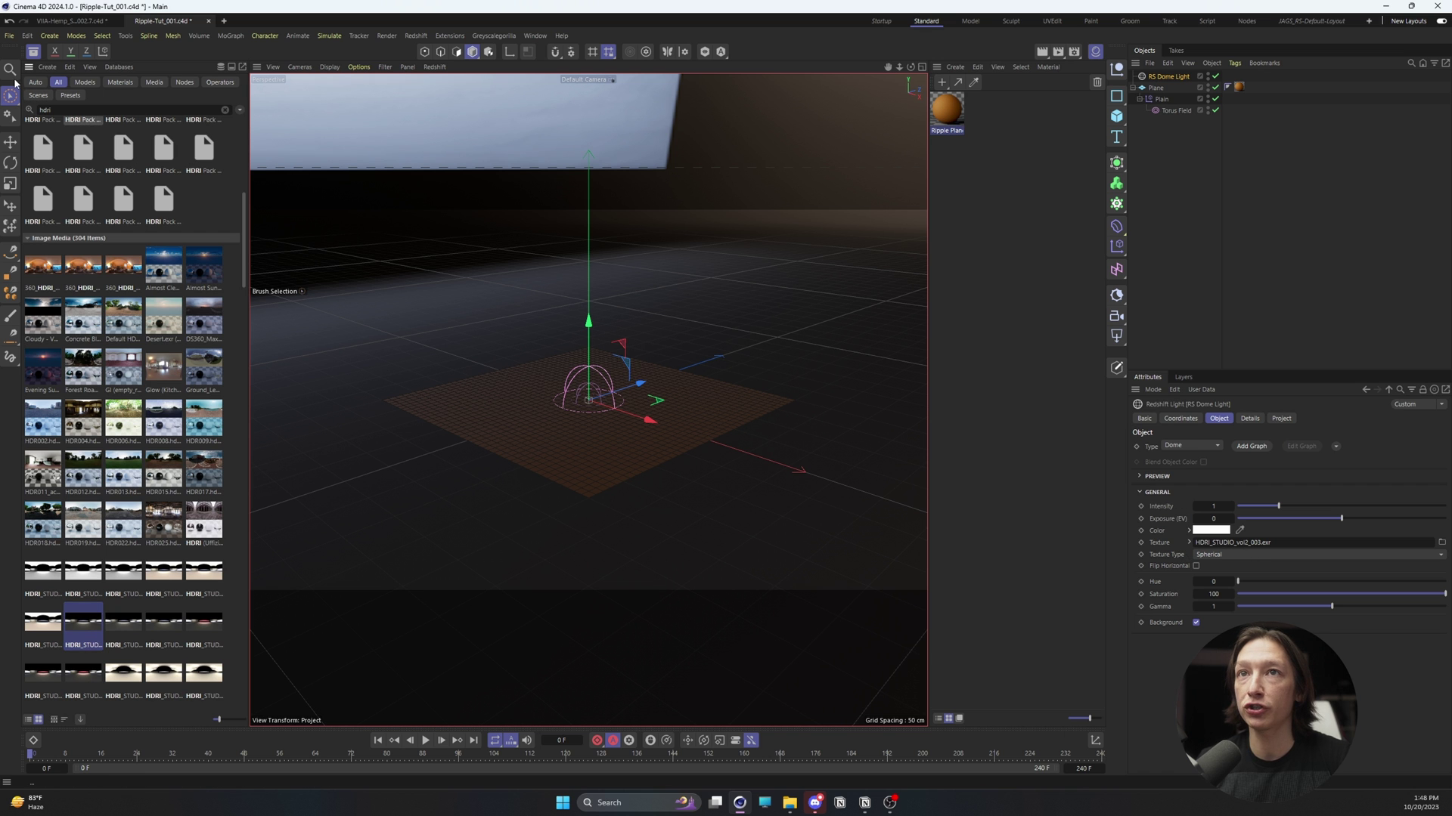
{"action": "left_click", "coordinate": [29, 70], "text": "ctrl"}
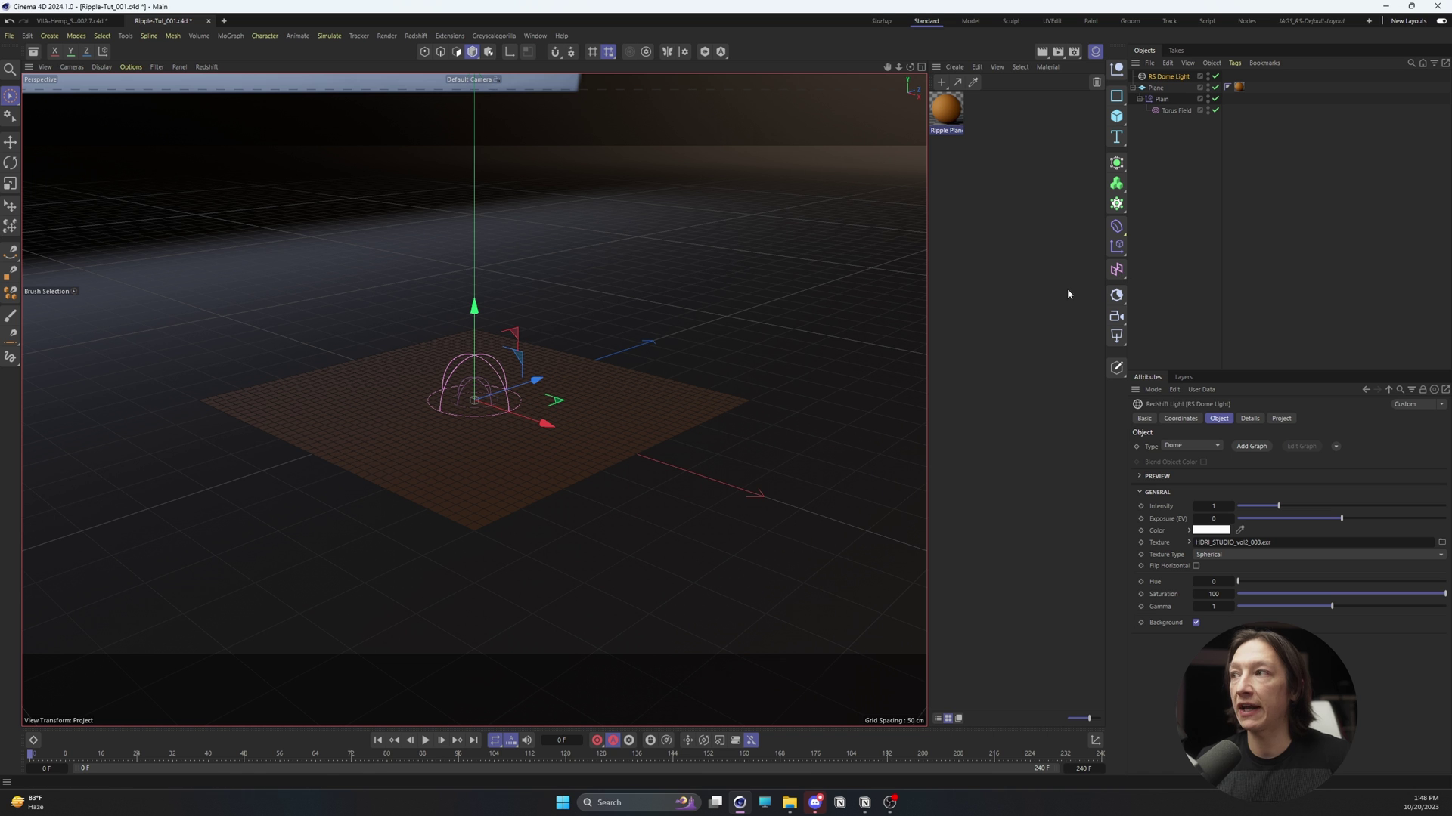
Step: Add an RS Camera and zero its X and Z position
{"action": "left_click", "coordinate": [1118, 319]}
{"action": "left_click", "coordinate": [1216, 78]}
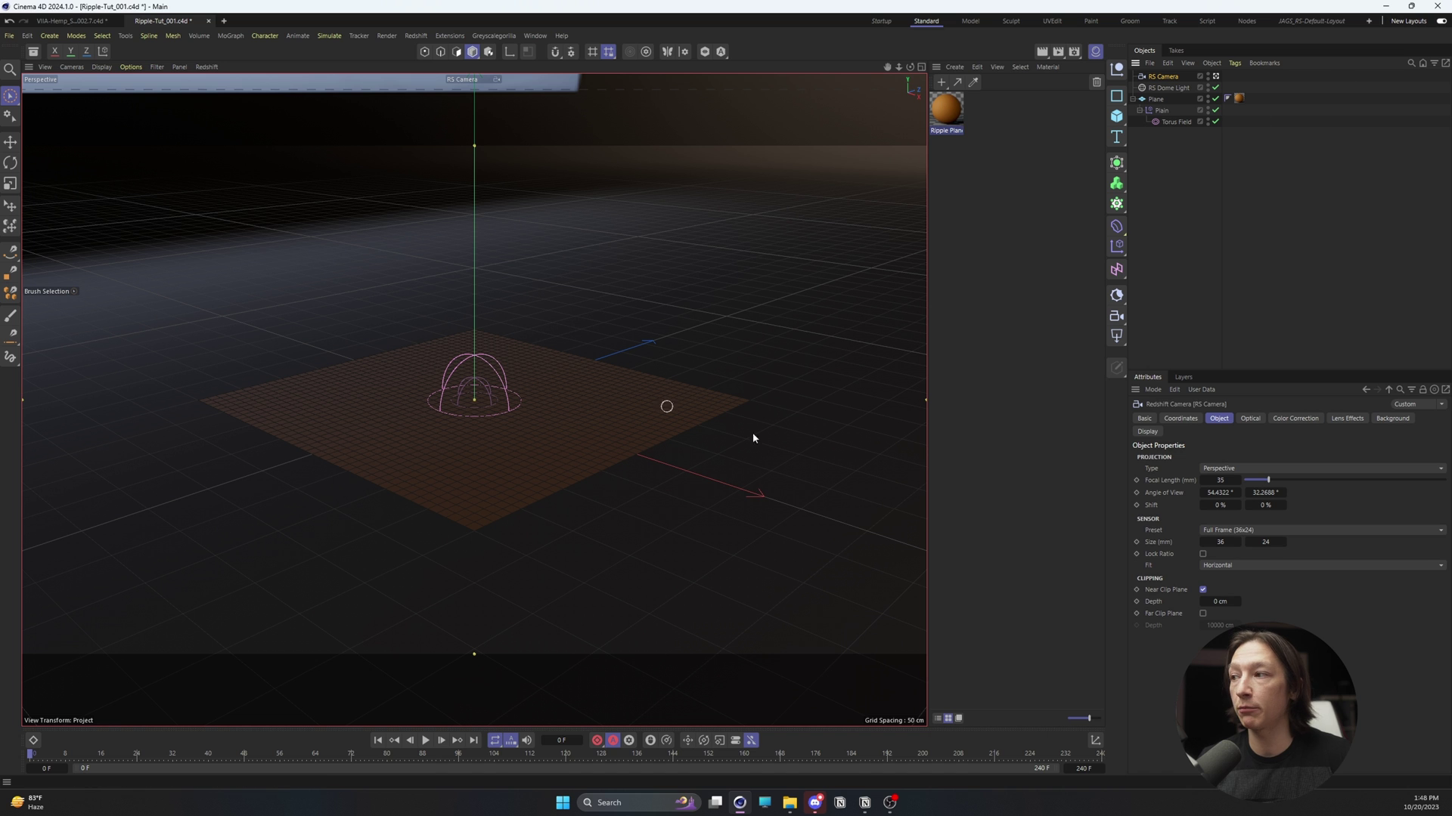
{"action": "left_click", "coordinate": [1180, 418]}
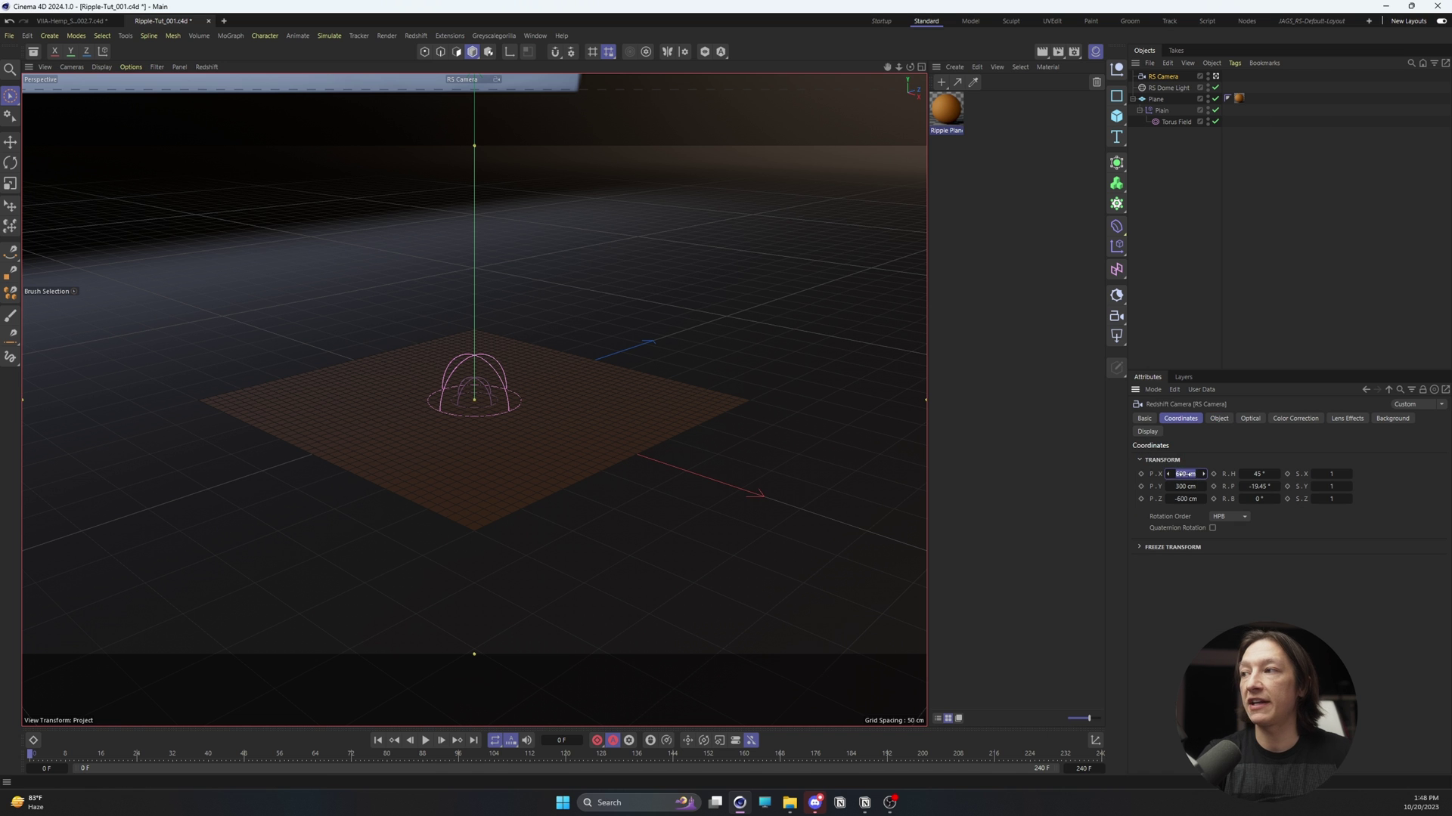
{"action": "key", "text": "Tab"}
{"action": "key", "text": "Tab"}
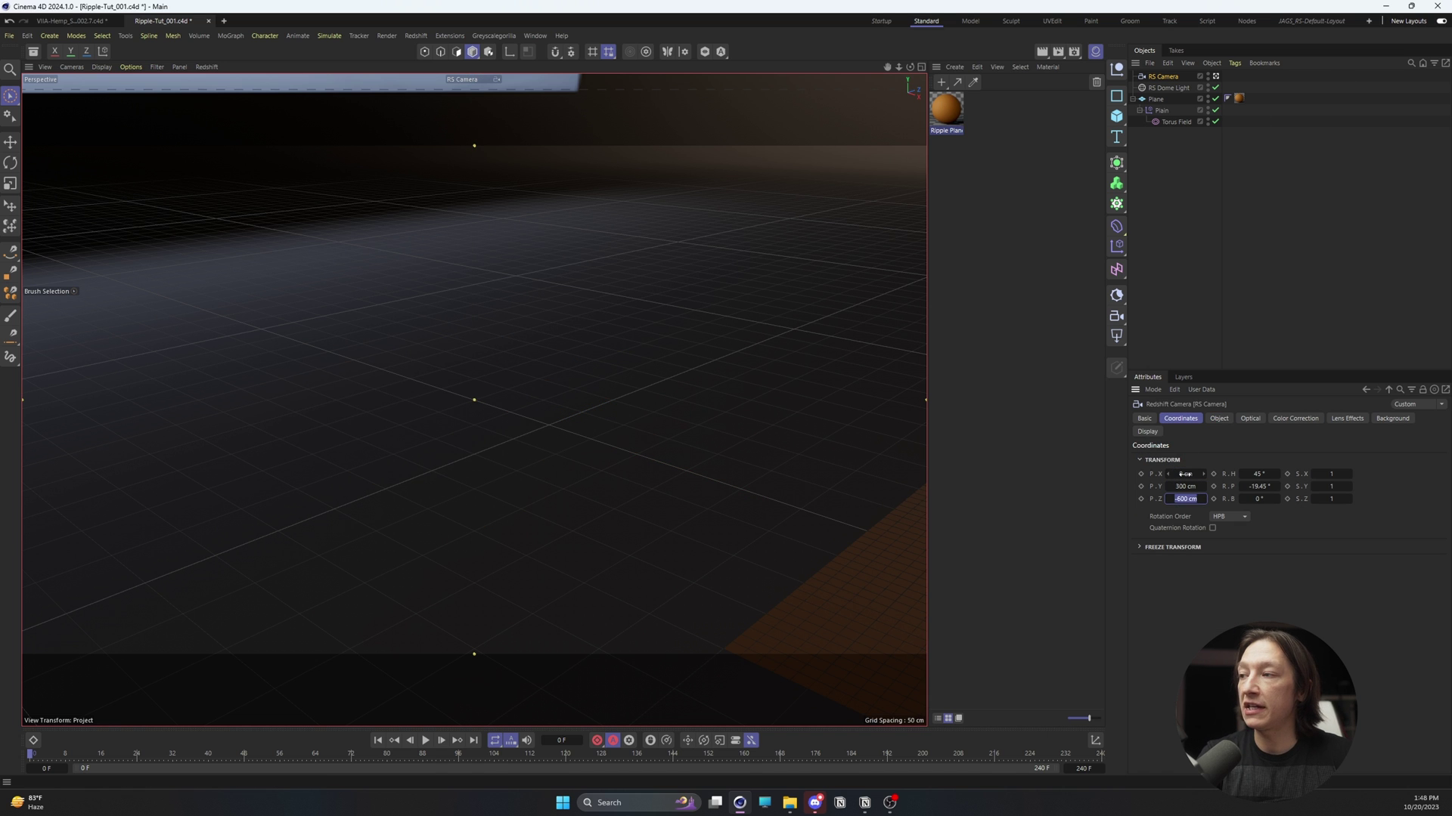
{"action": "type", "text": "0"}
{"action": "key", "text": "Return"}
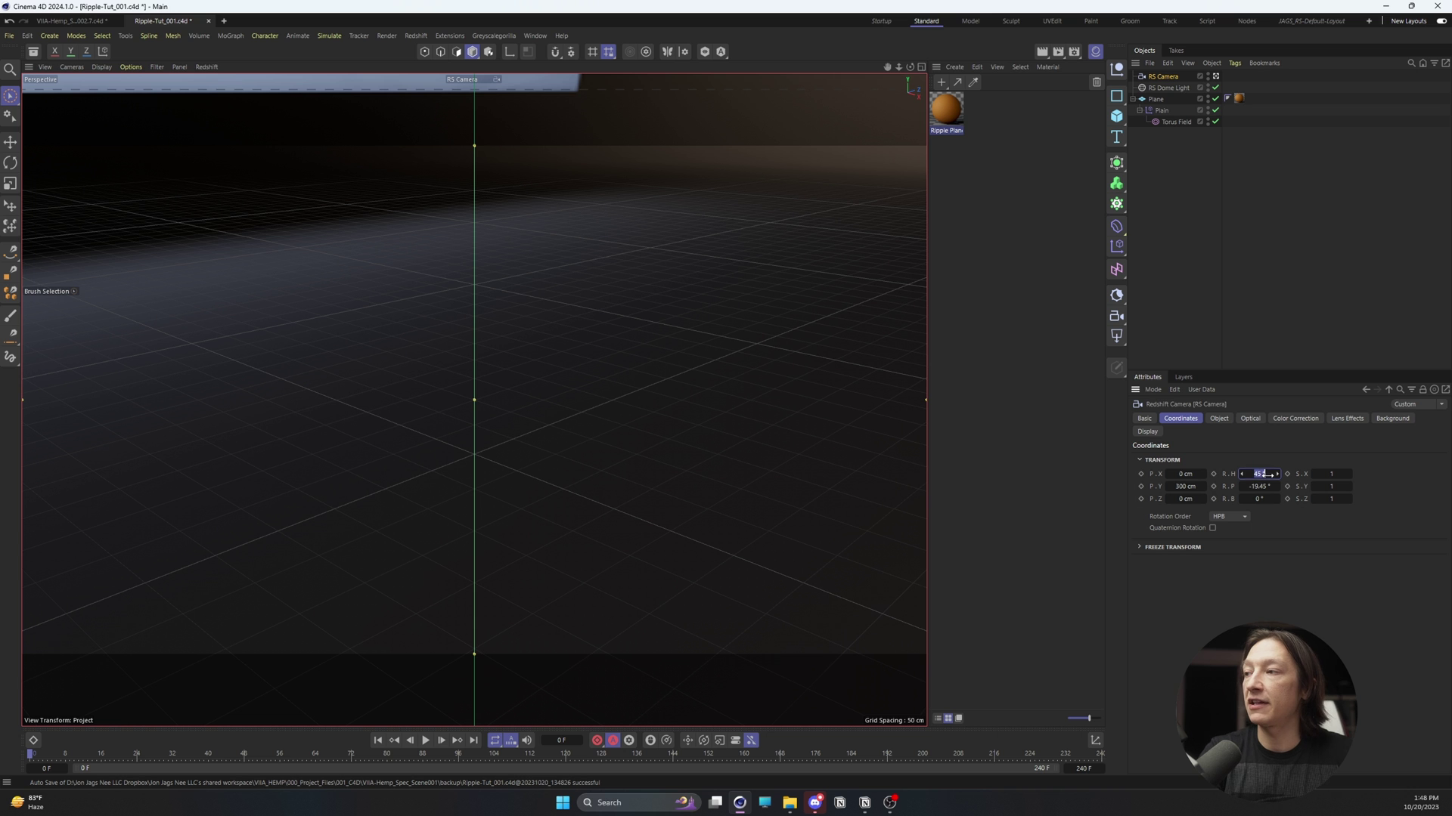
Step: Level the camera's rotation to 0° and pitch it to -90° to look straight down
{"action": "key", "text": "Tab"}
{"action": "type", "text": "0"}
{"action": "key", "text": "Return"}
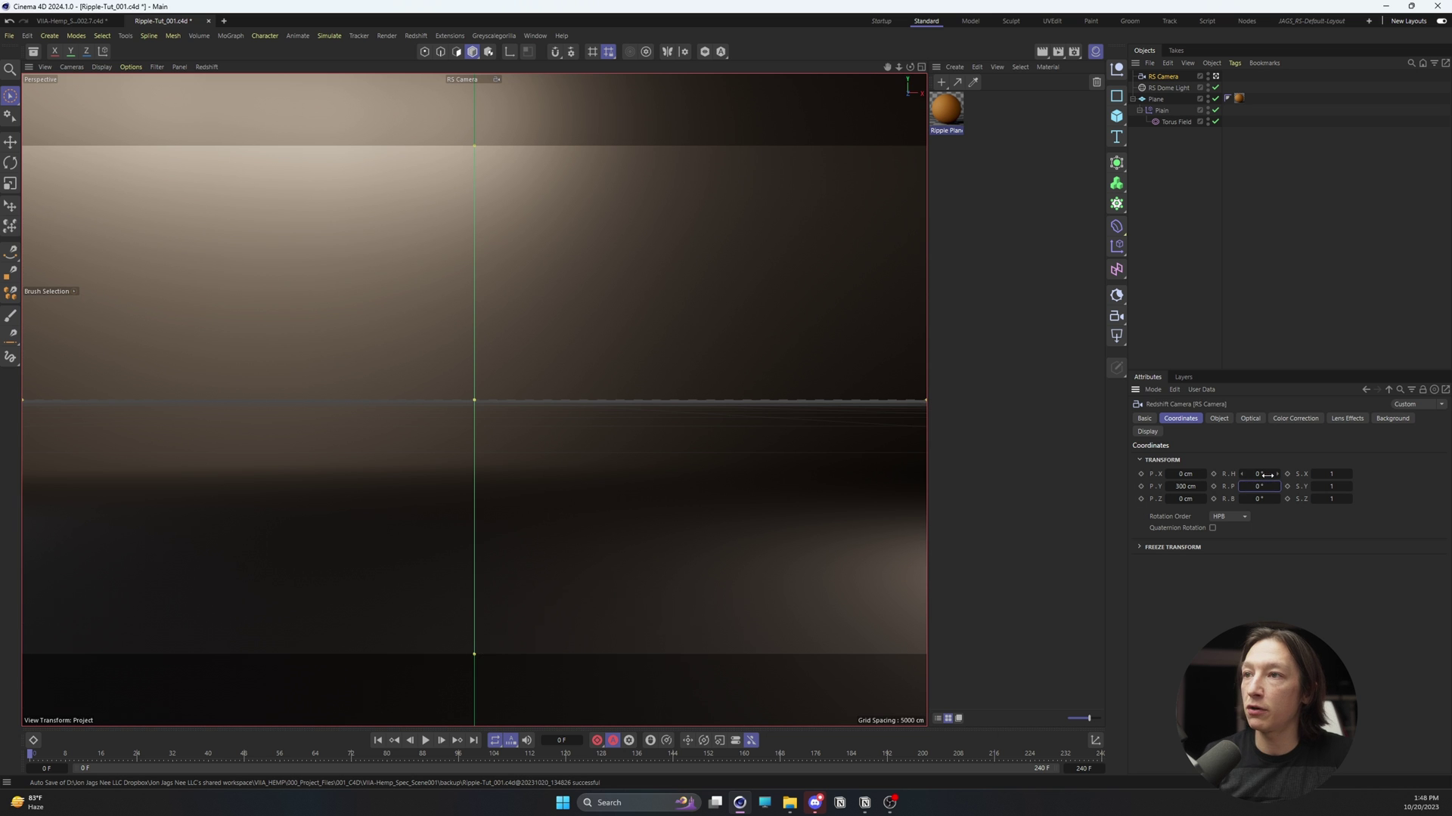
{"action": "mouse_move", "coordinate": [1258, 499]}
{"action": "left_mouse_down"}
{"action": "mouse_move", "coordinate": [1300, 499]}
{"action": "mouse_move", "coordinate": [1181, 499]}
{"action": "mouse_move", "coordinate": [1296, 486]}
{"action": "mouse_move", "coordinate": [1242, 486]}
{"action": "left_mouse_up"}
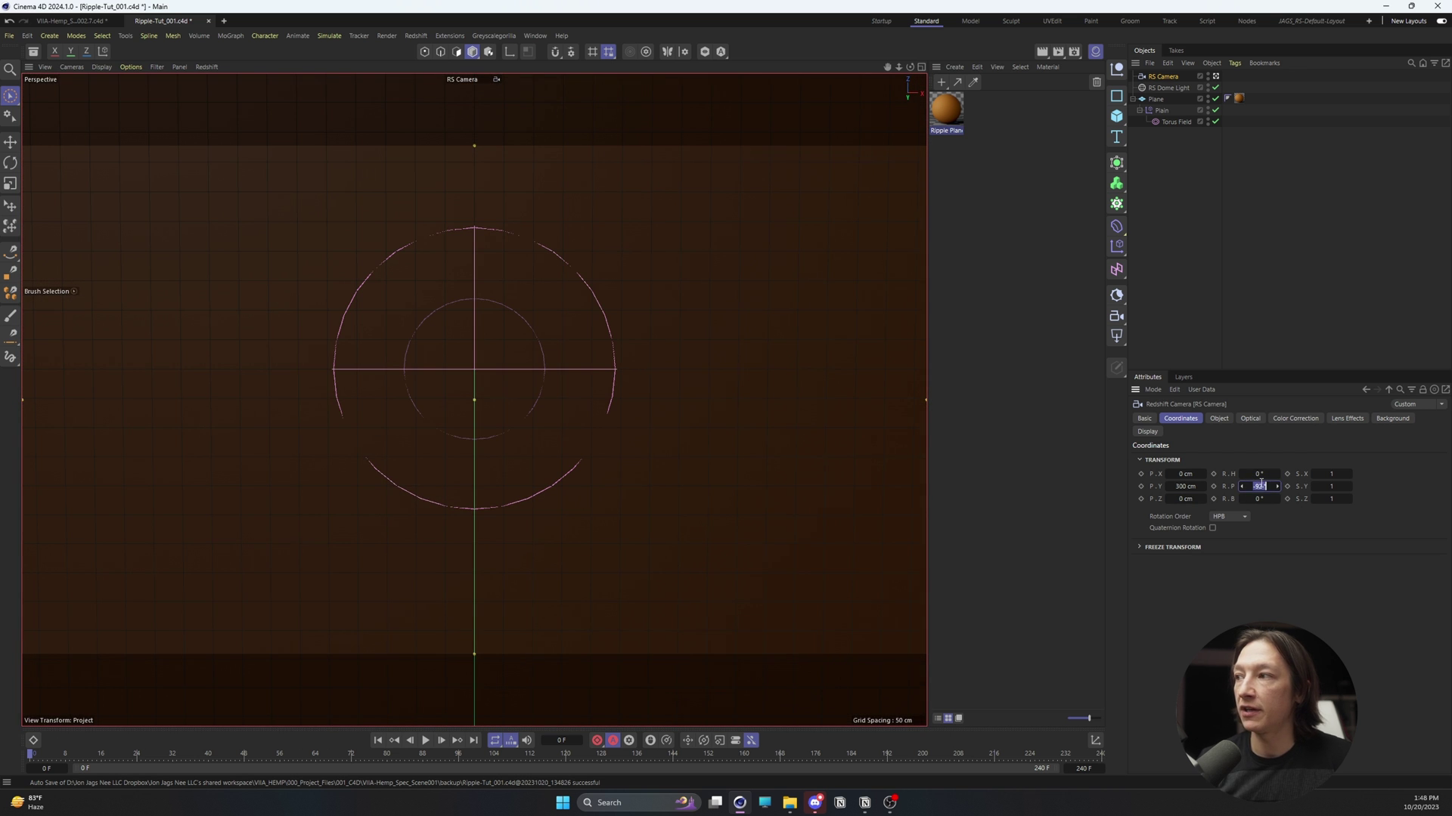
{"action": "type", "text": "-90"}
{"action": "key", "text": "Return"}
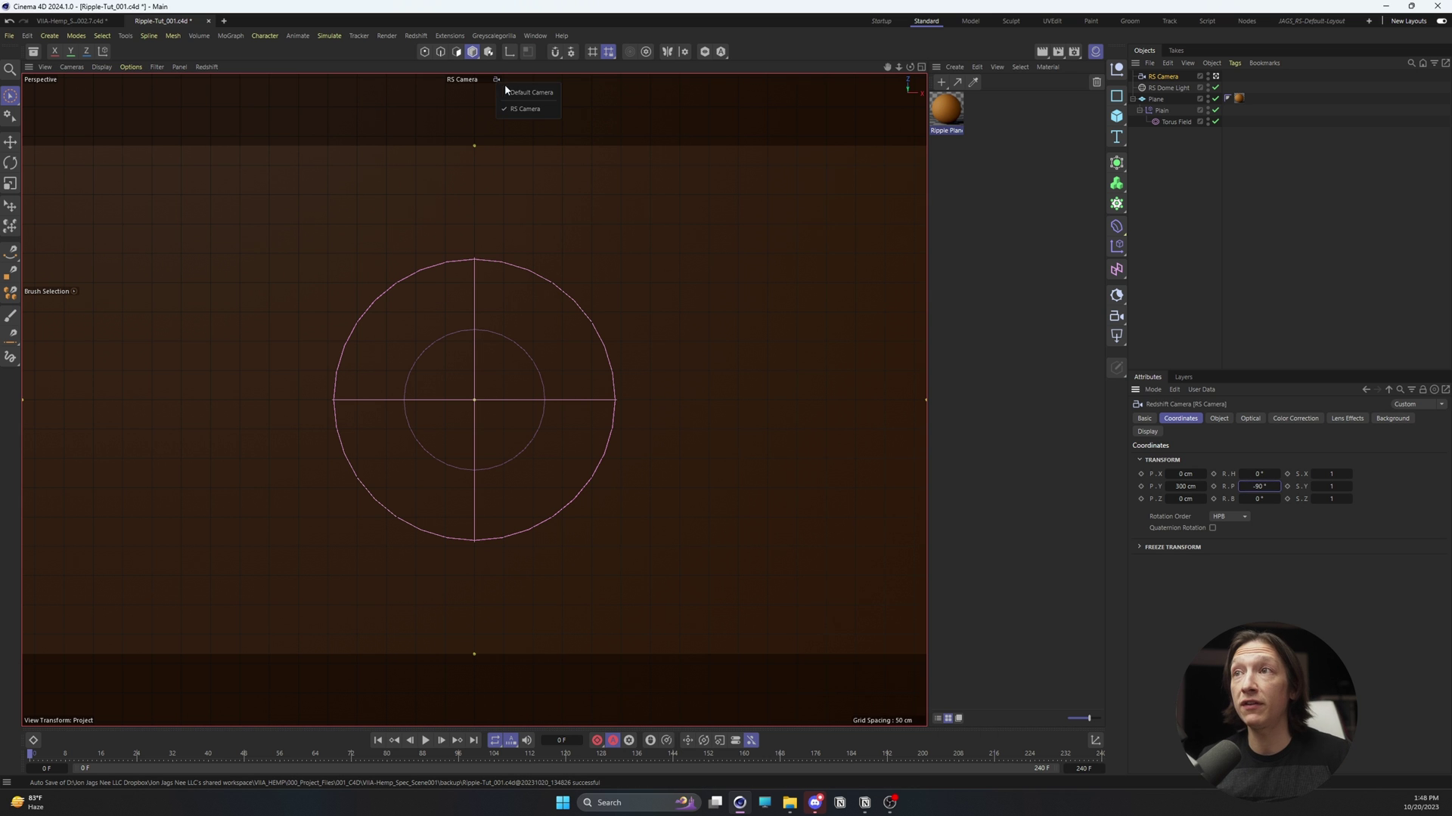
Step: Check the camera above the plane from the default view, then look through RS Camera and play the ripple
{"action": "left_click", "coordinate": [506, 90]}
{"action": "left_click_drag", "start_coordinate": [506, 91], "coordinate": [247, 696], "text": "alt"}
{"action": "left_click", "coordinate": [491, 80]}
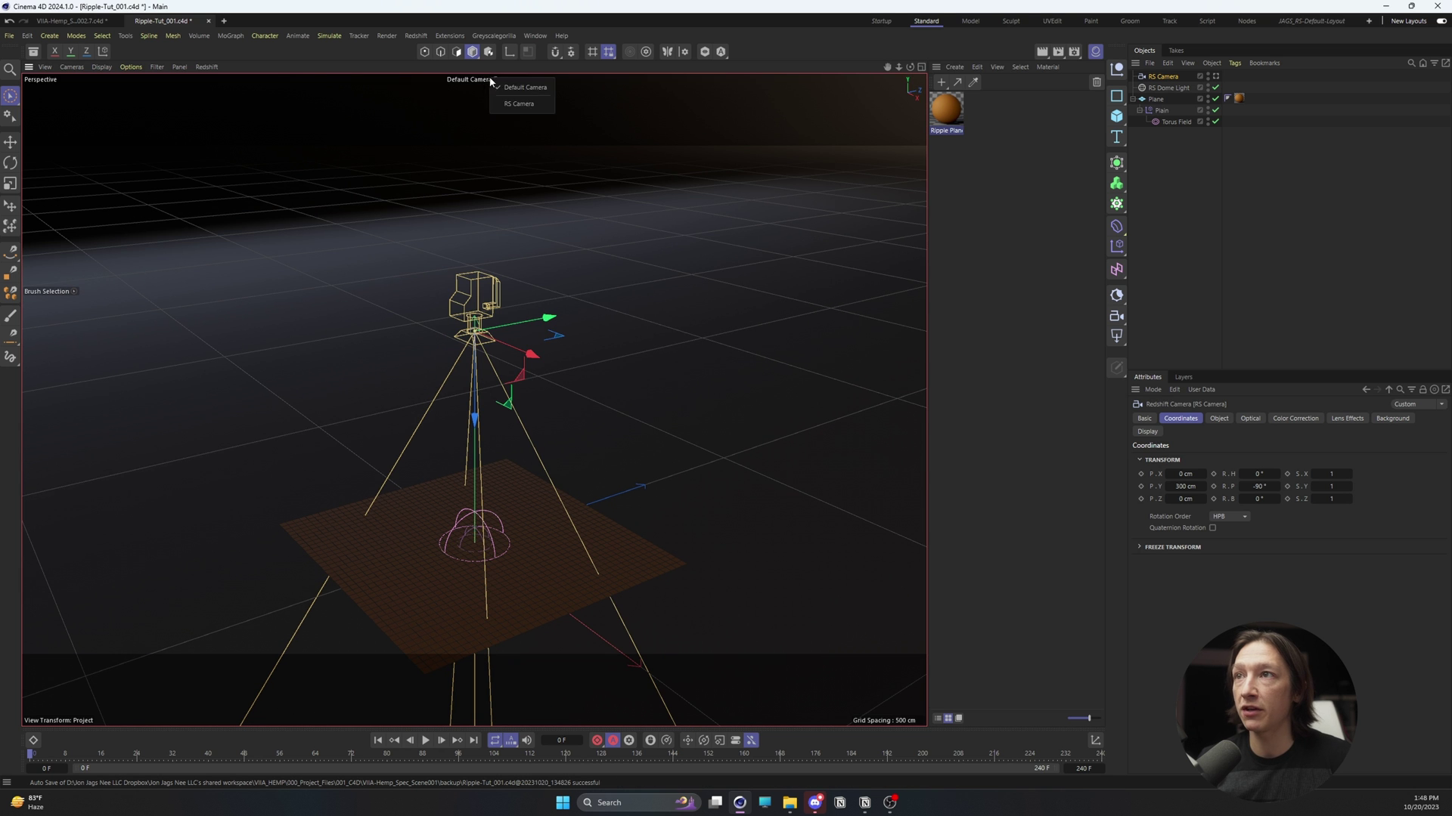
{"action": "left_click", "coordinate": [518, 105]}
{"action": "left_click", "coordinate": [425, 740]}
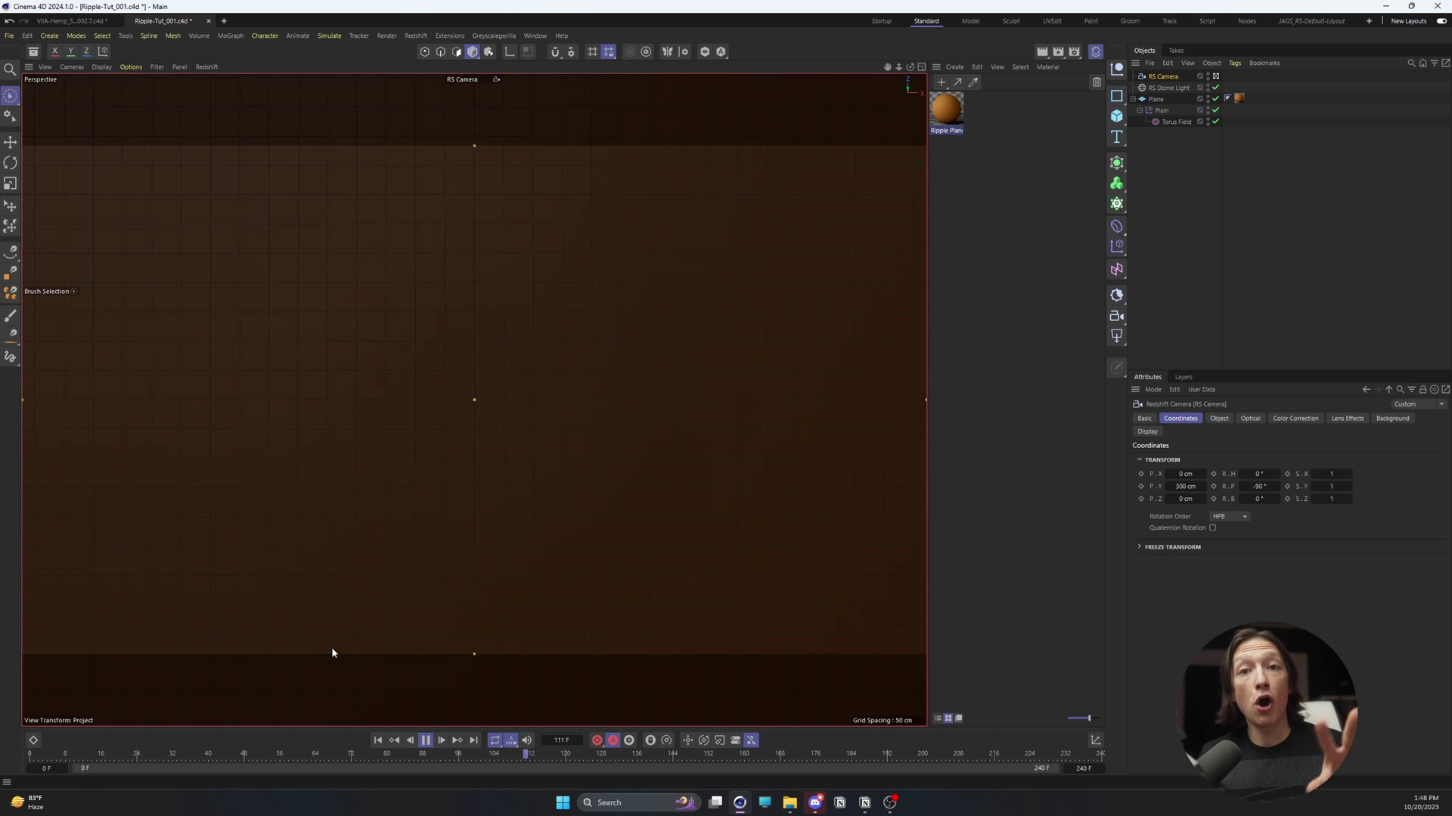
Step: Stop the ripple playback at frame 135
{"action": "key", "text": "F8"}
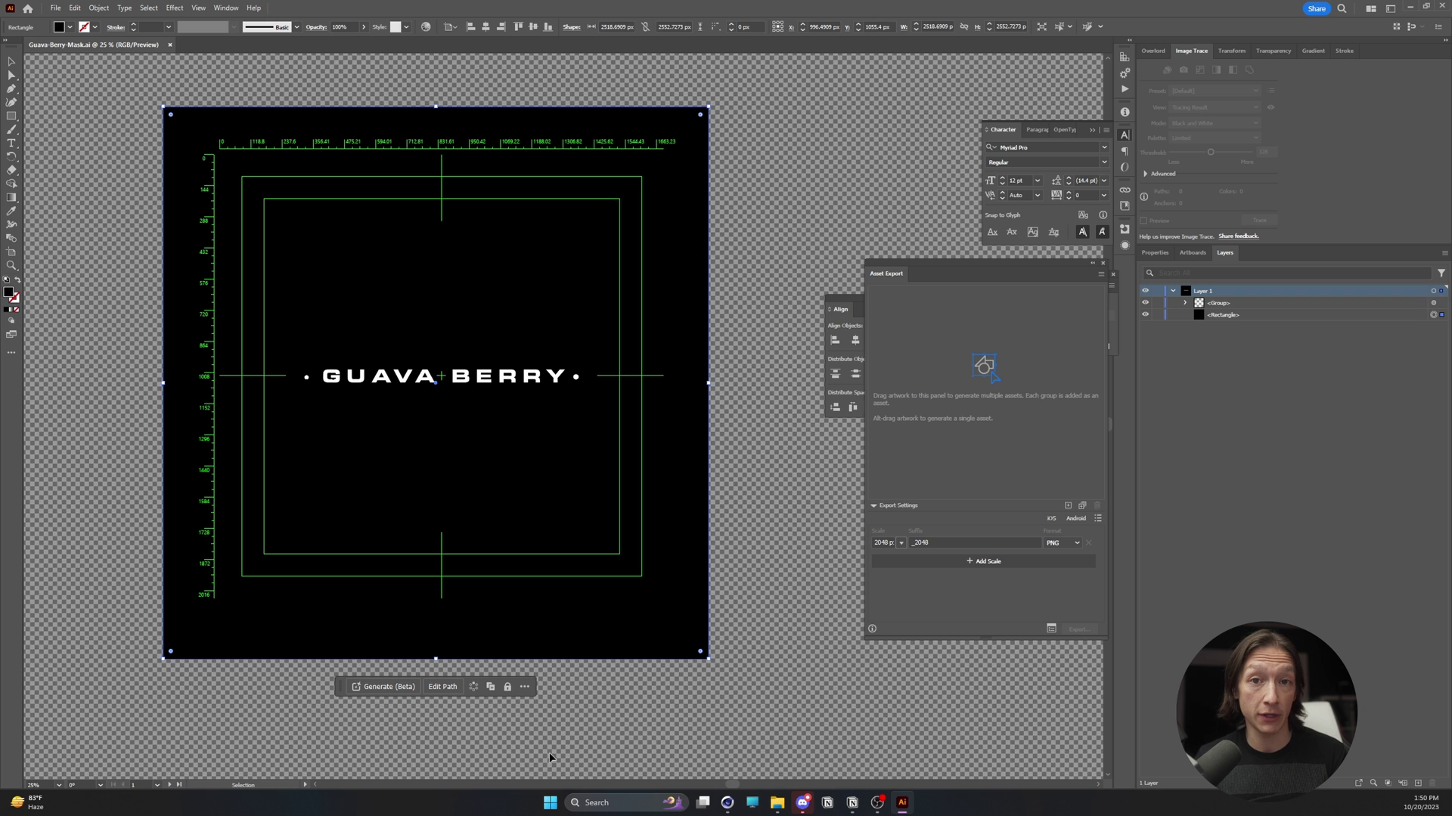
Step: Switch back to the Default Camera and make the Plane an editable polygon object
{"action": "left_click", "coordinate": [727, 802]}
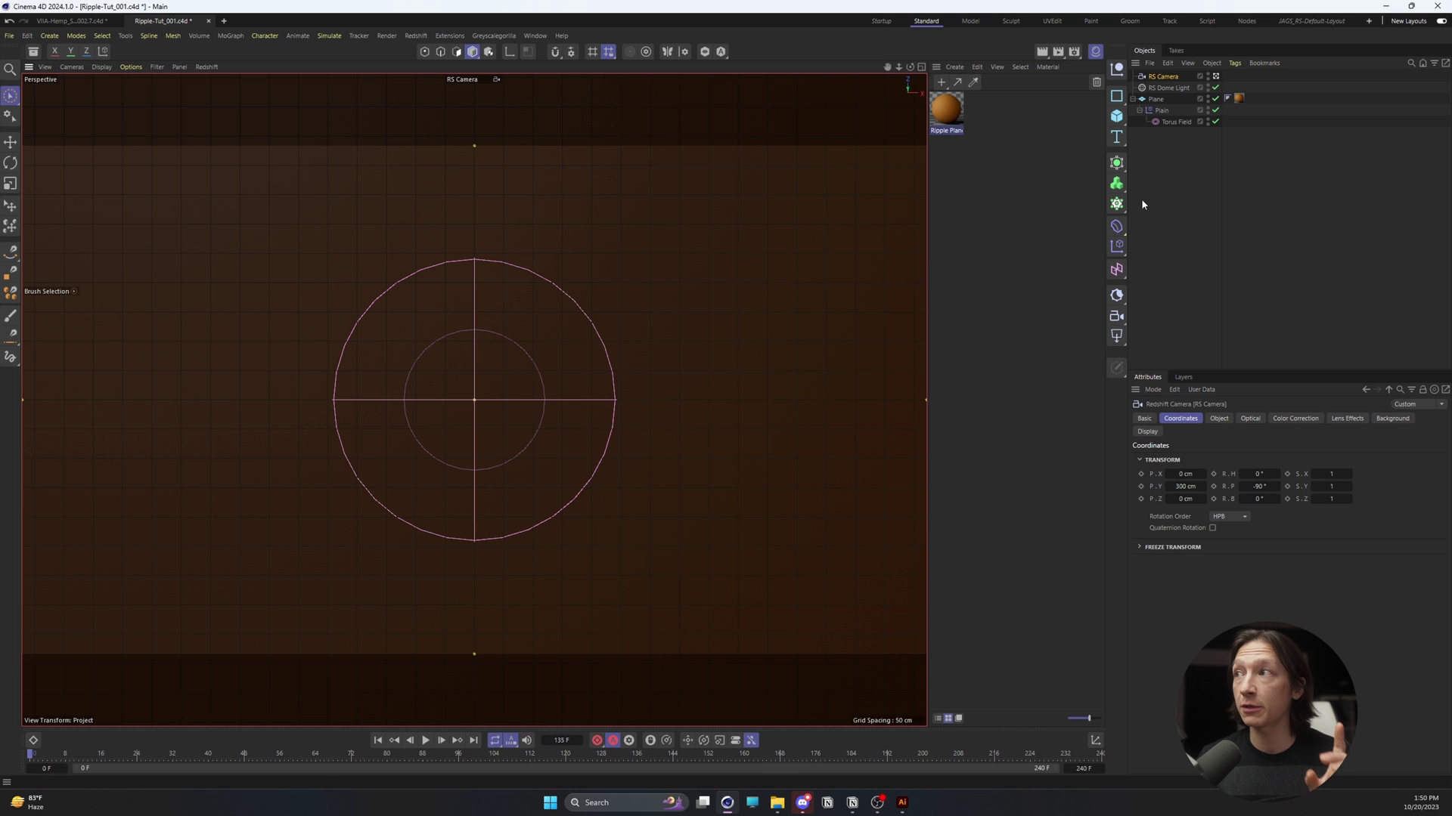
{"action": "left_click", "coordinate": [497, 80]}
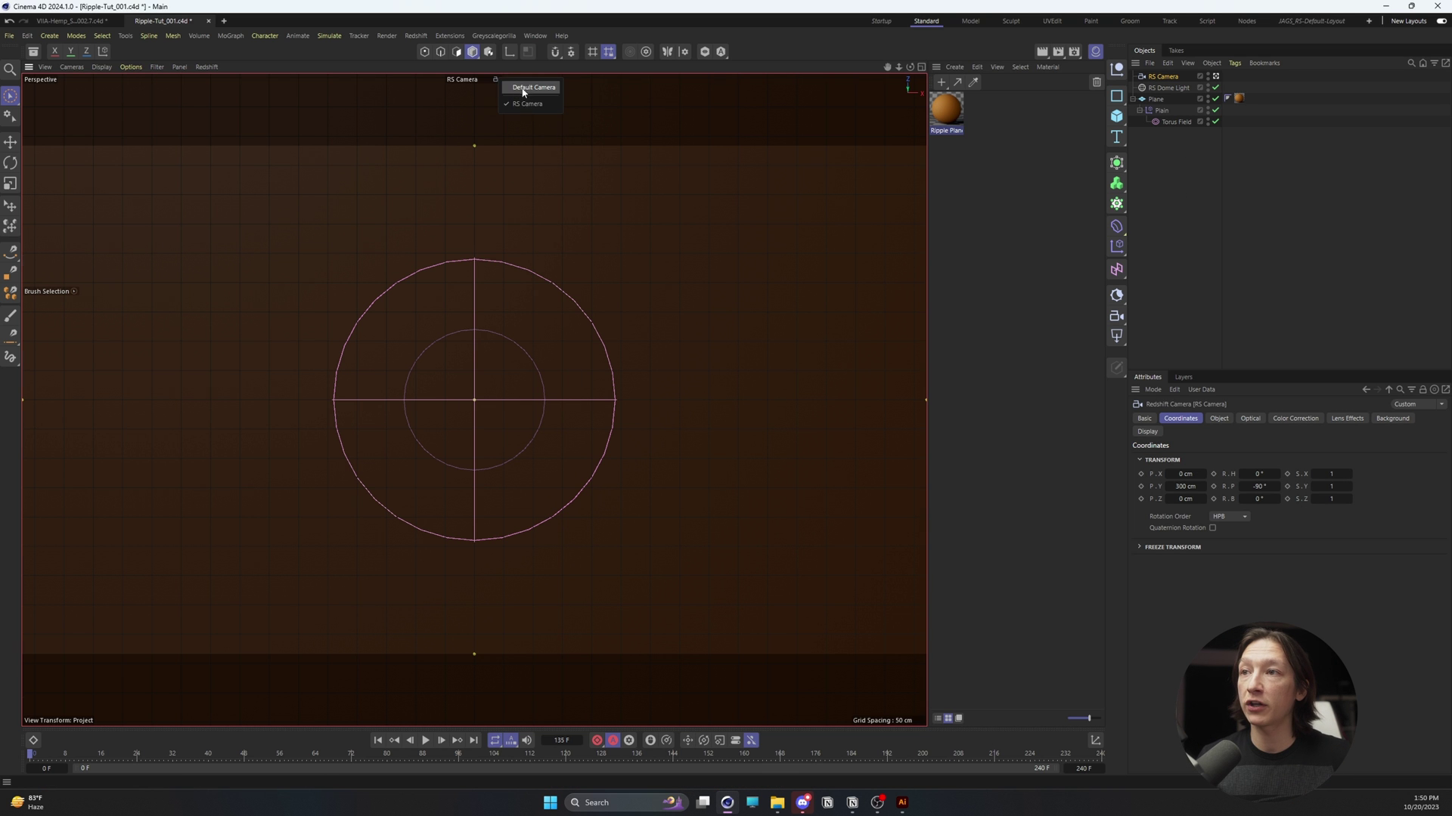
{"action": "scroll", "coordinate": [453, 484], "scroll_direction": "up", "scroll_amount": 6}
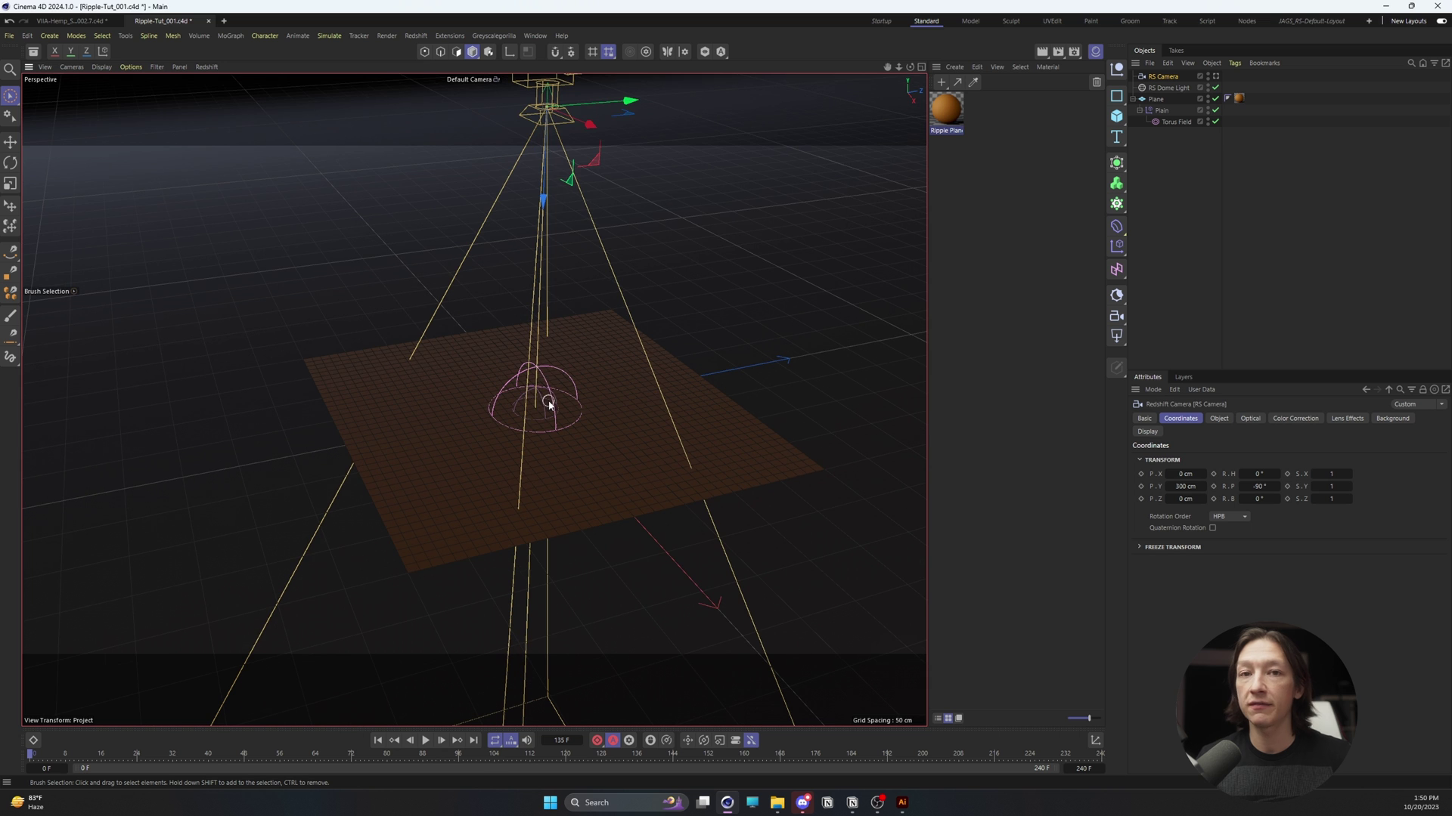
{"action": "left_click", "coordinate": [1155, 99]}
{"action": "key", "text": "c"}
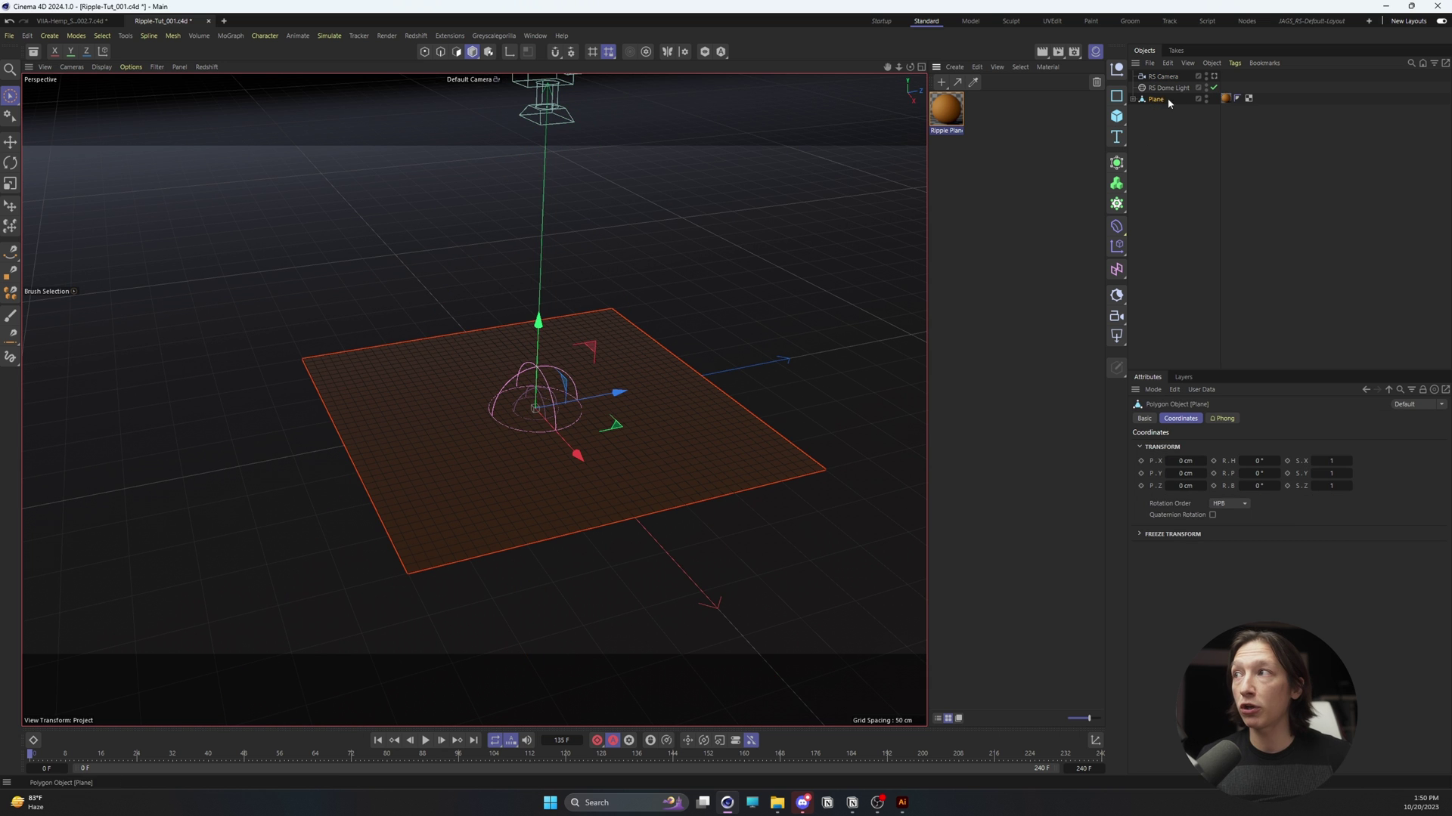
Step: Inspect the Plane's UVW tag in the Texture UV Editor, then close it
{"action": "left_click", "coordinate": [1249, 99]}
{"action": "double_click", "coordinate": [1249, 99]}
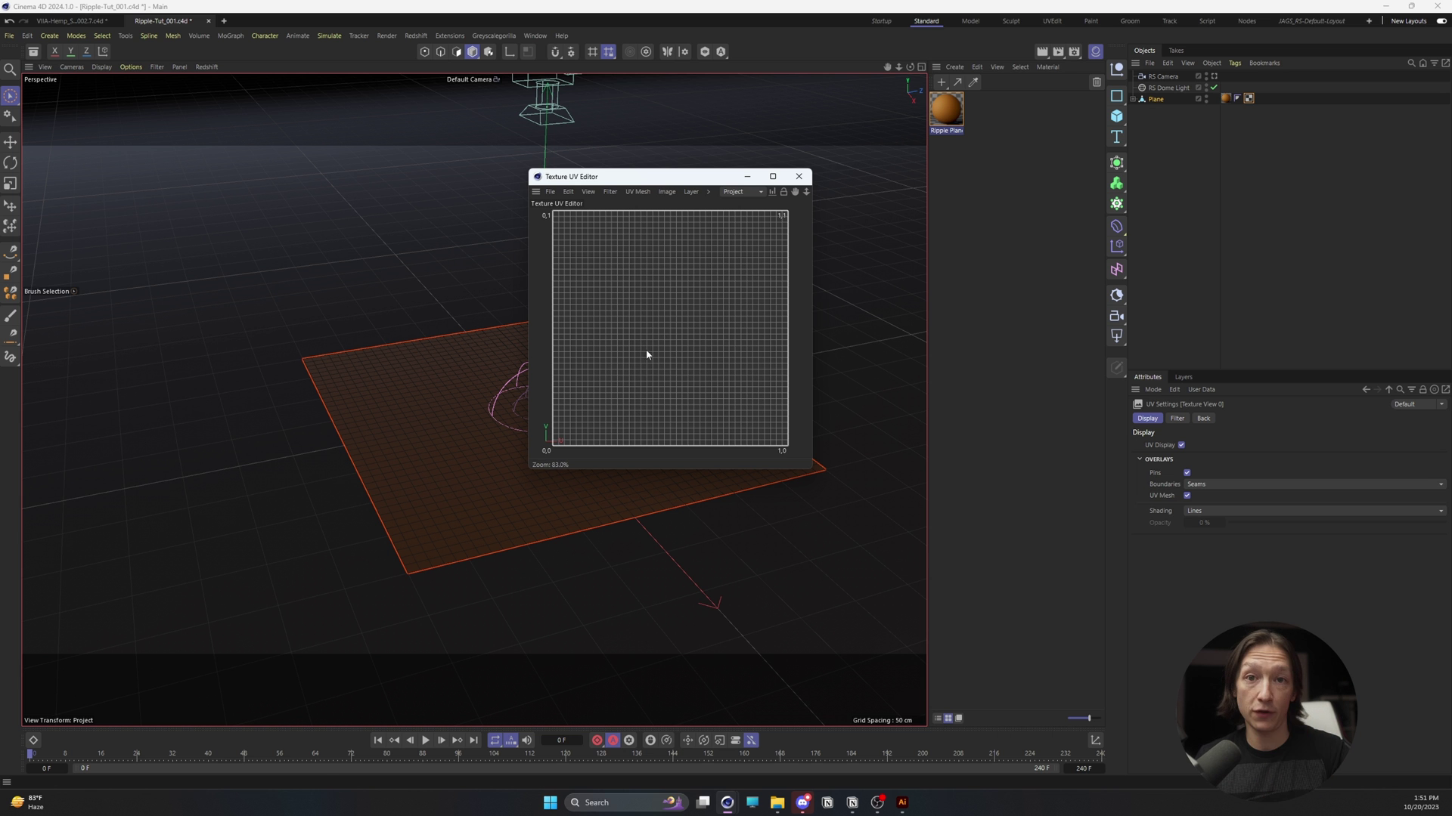
{"action": "left_click", "coordinate": [798, 176]}
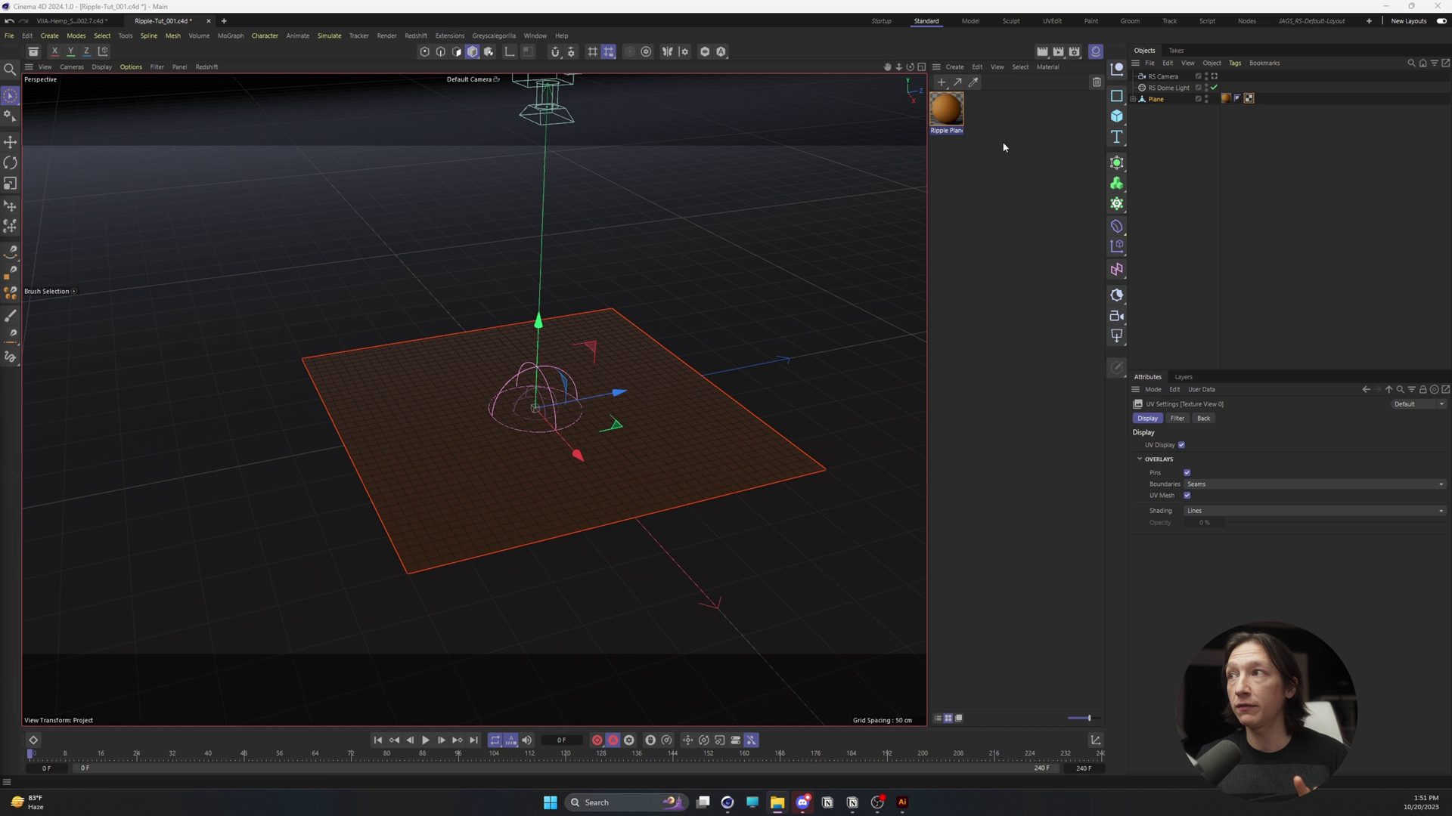
Step: Open the Ripple Plane material's node graph and drop in the Guava-Berry-Mask image as a texture node
{"action": "double_click", "coordinate": [946, 112]}
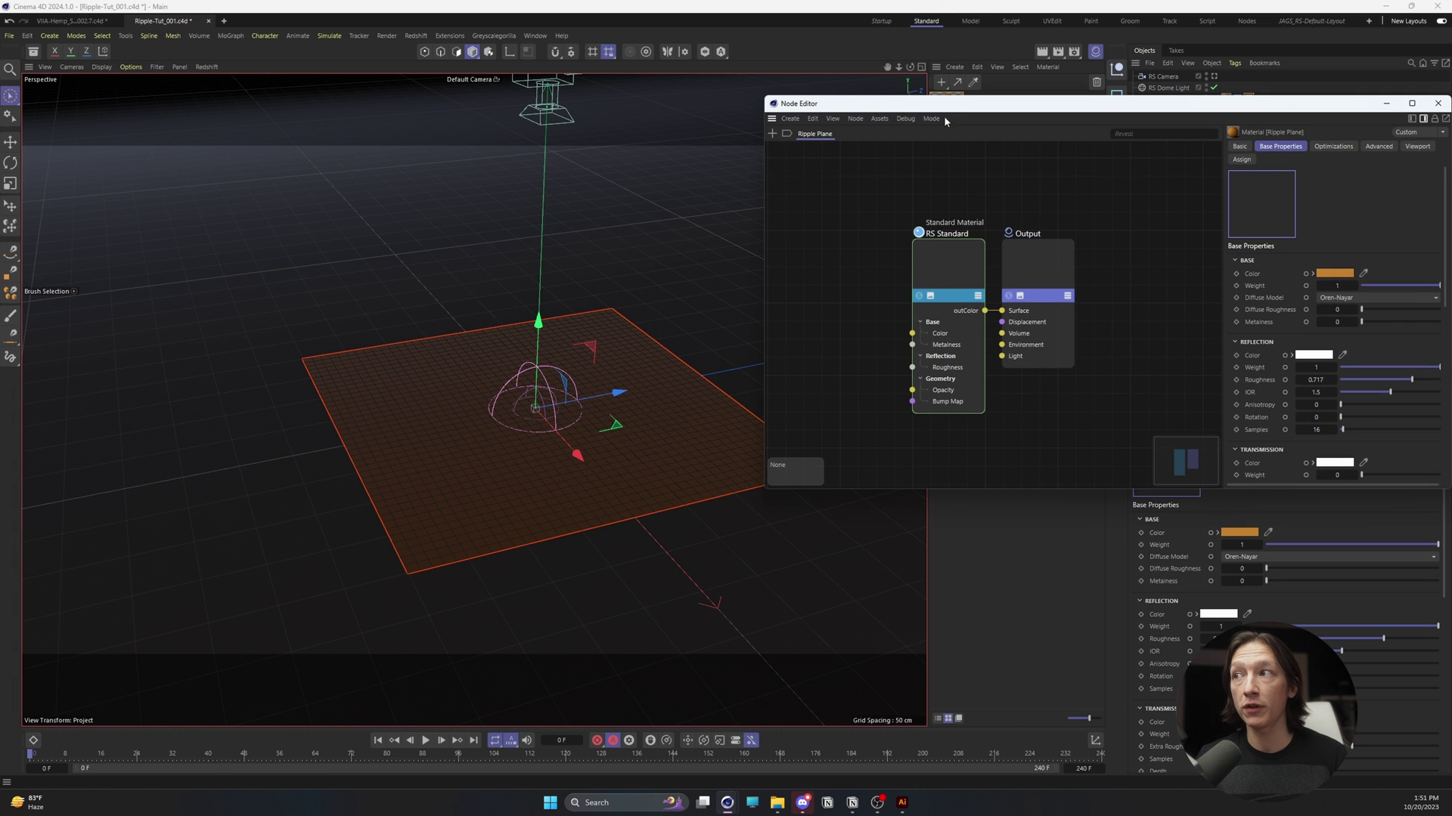
{"action": "left_click_drag", "start_coordinate": [786, 103], "coordinate": [397, 97]}
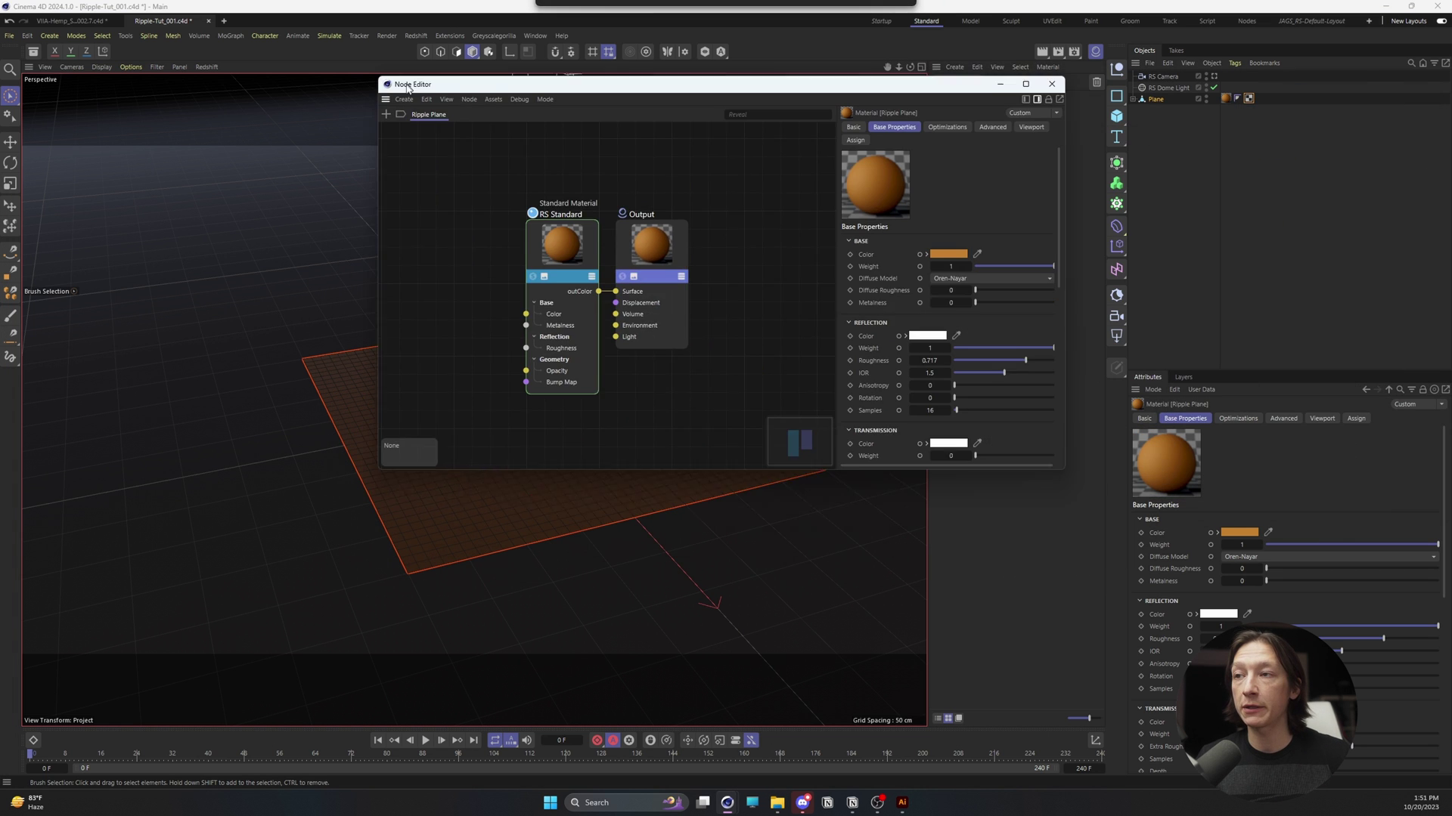
{"action": "left_click_drag", "start_coordinate": [377, 486], "coordinate": [100, 645]}
{"action": "left_click", "coordinate": [776, 803]}
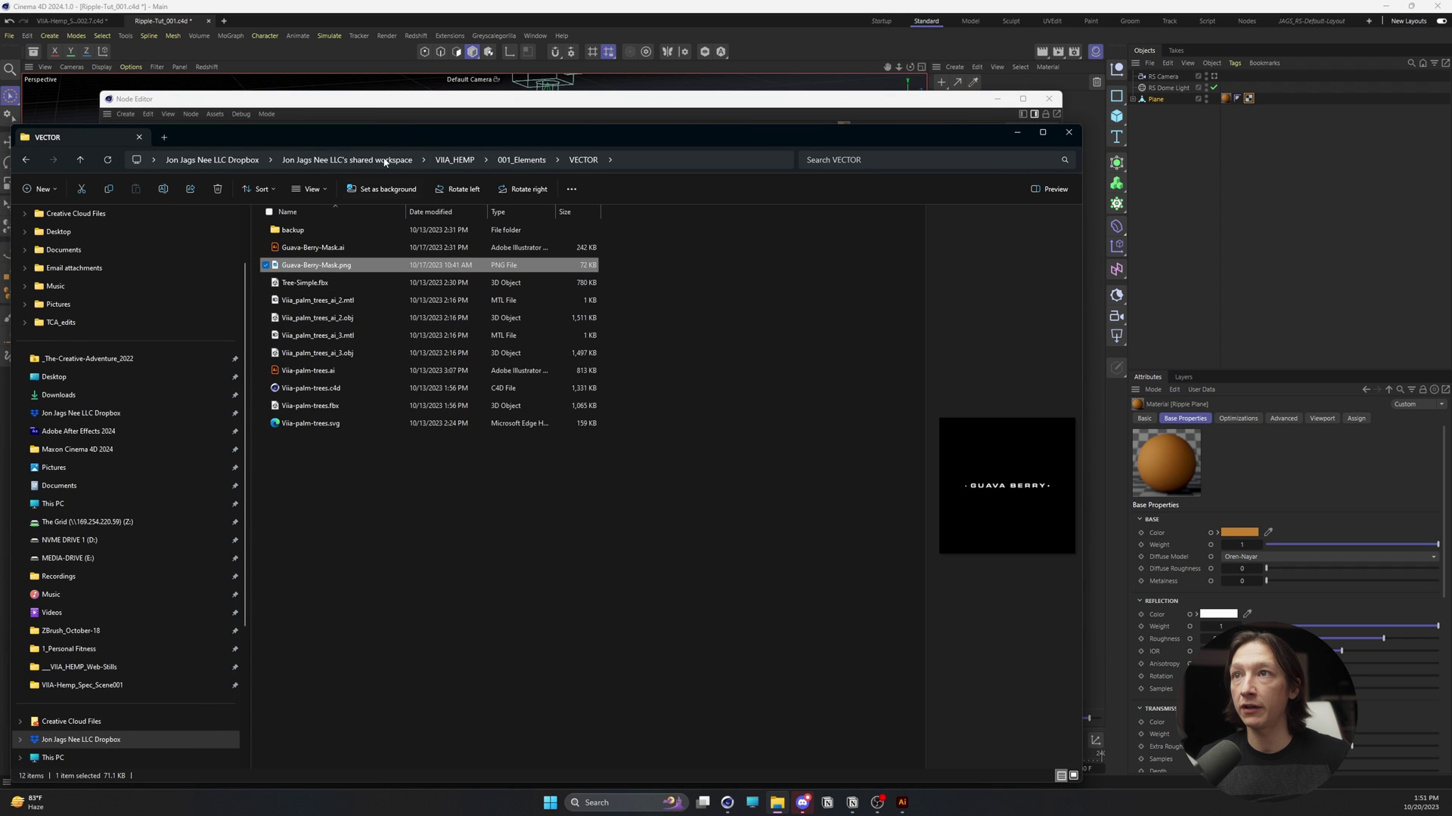
{"action": "left_click_drag", "start_coordinate": [389, 136], "coordinate": [832, 379]}
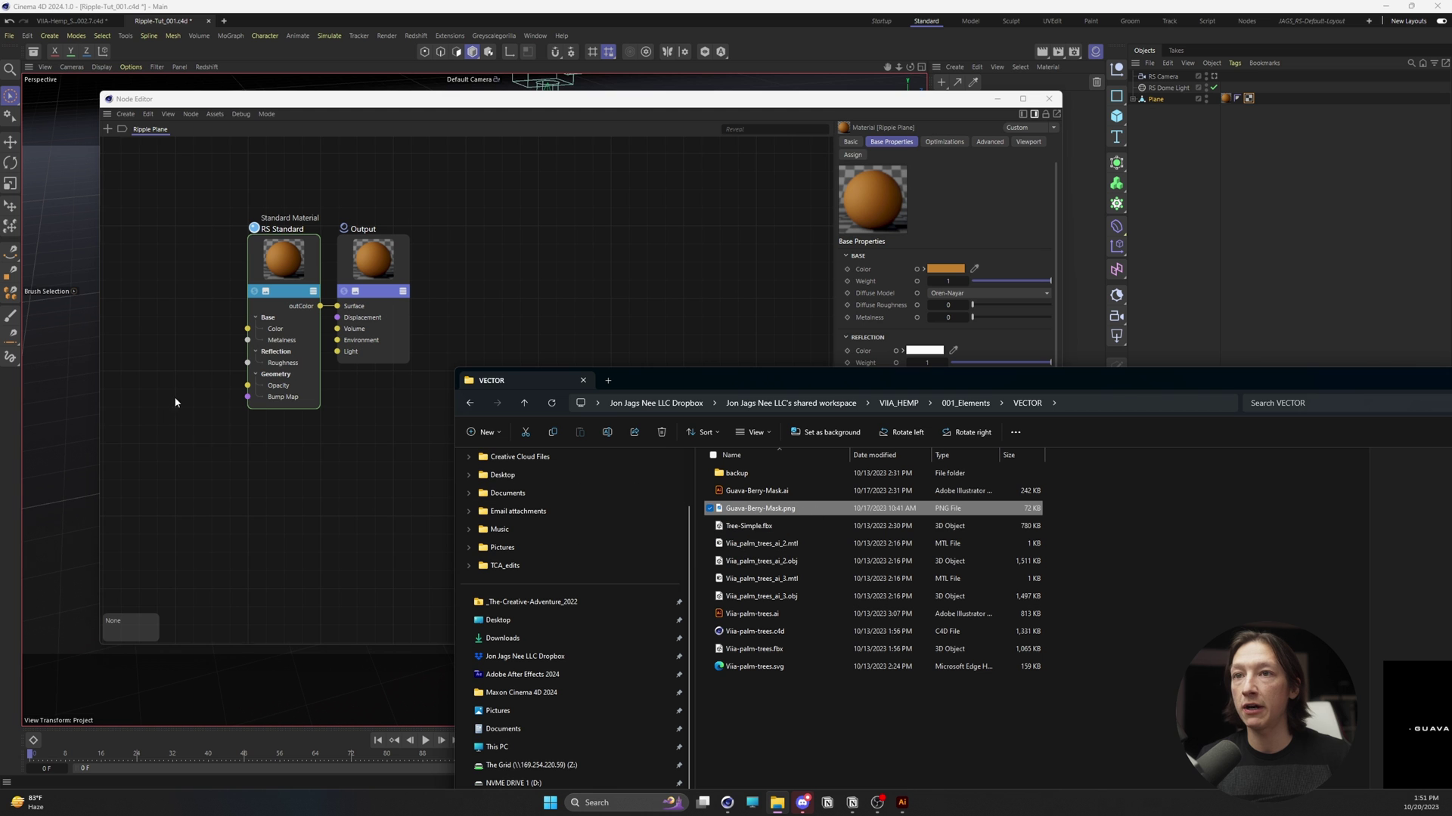
{"action": "left_click_drag", "start_coordinate": [176, 398], "coordinate": [175, 398]}
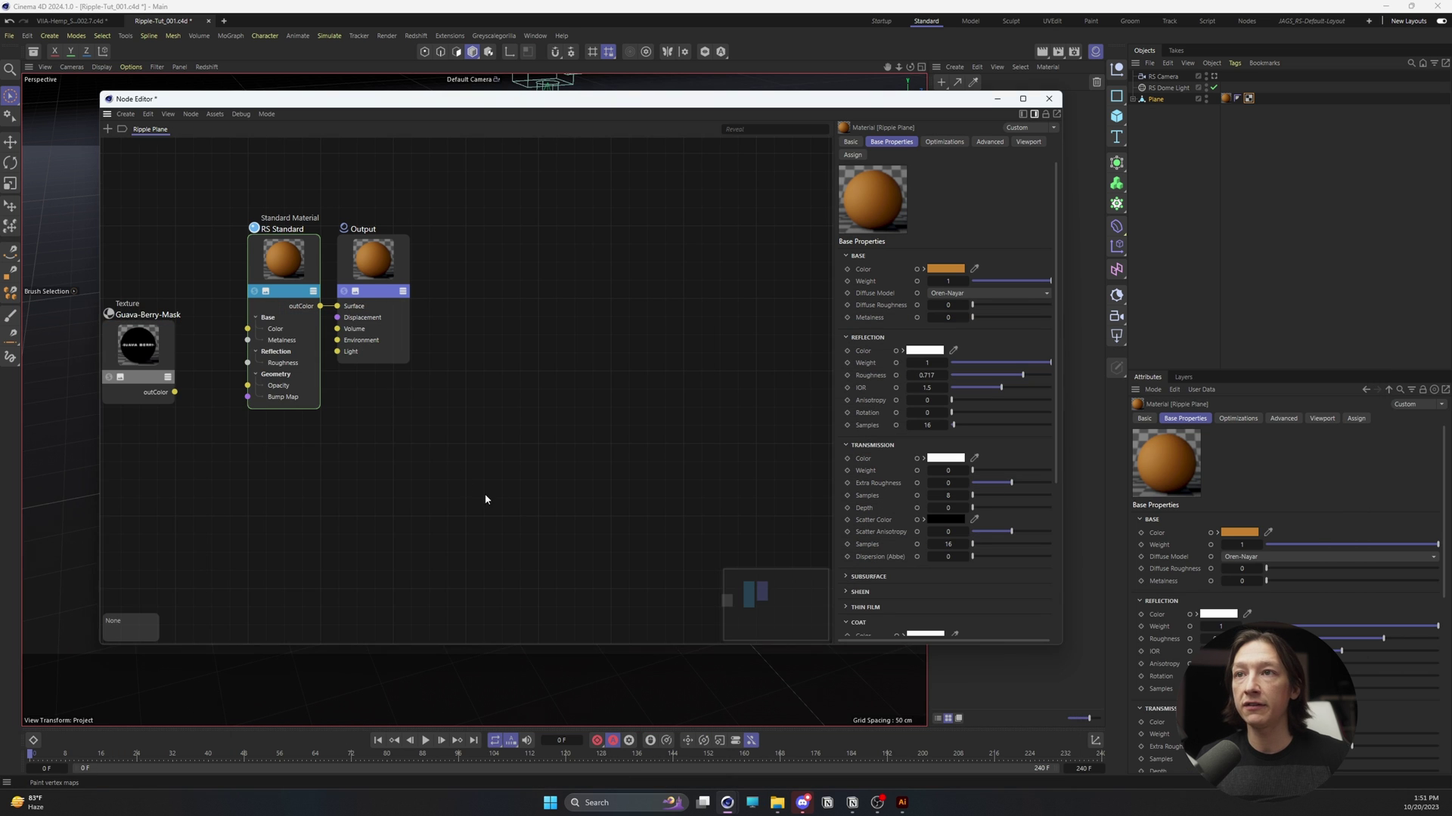
Step: Arrange the nodes and wire the mask texture into RS Standard's Color port
{"action": "left_click", "coordinate": [734, 573]}
{"action": "left_click", "coordinate": [518, 329]}
{"action": "left_click_drag", "start_coordinate": [382, 412], "coordinate": [310, 484]}
{"action": "left_click_drag", "start_coordinate": [521, 334], "coordinate": [455, 331]}
{"action": "left_click_drag", "start_coordinate": [300, 493], "coordinate": [254, 510]}
{"action": "left_click_drag", "start_coordinate": [455, 351], "coordinate": [398, 339]}
{"action": "left_click_drag", "start_coordinate": [292, 552], "coordinate": [358, 385]}
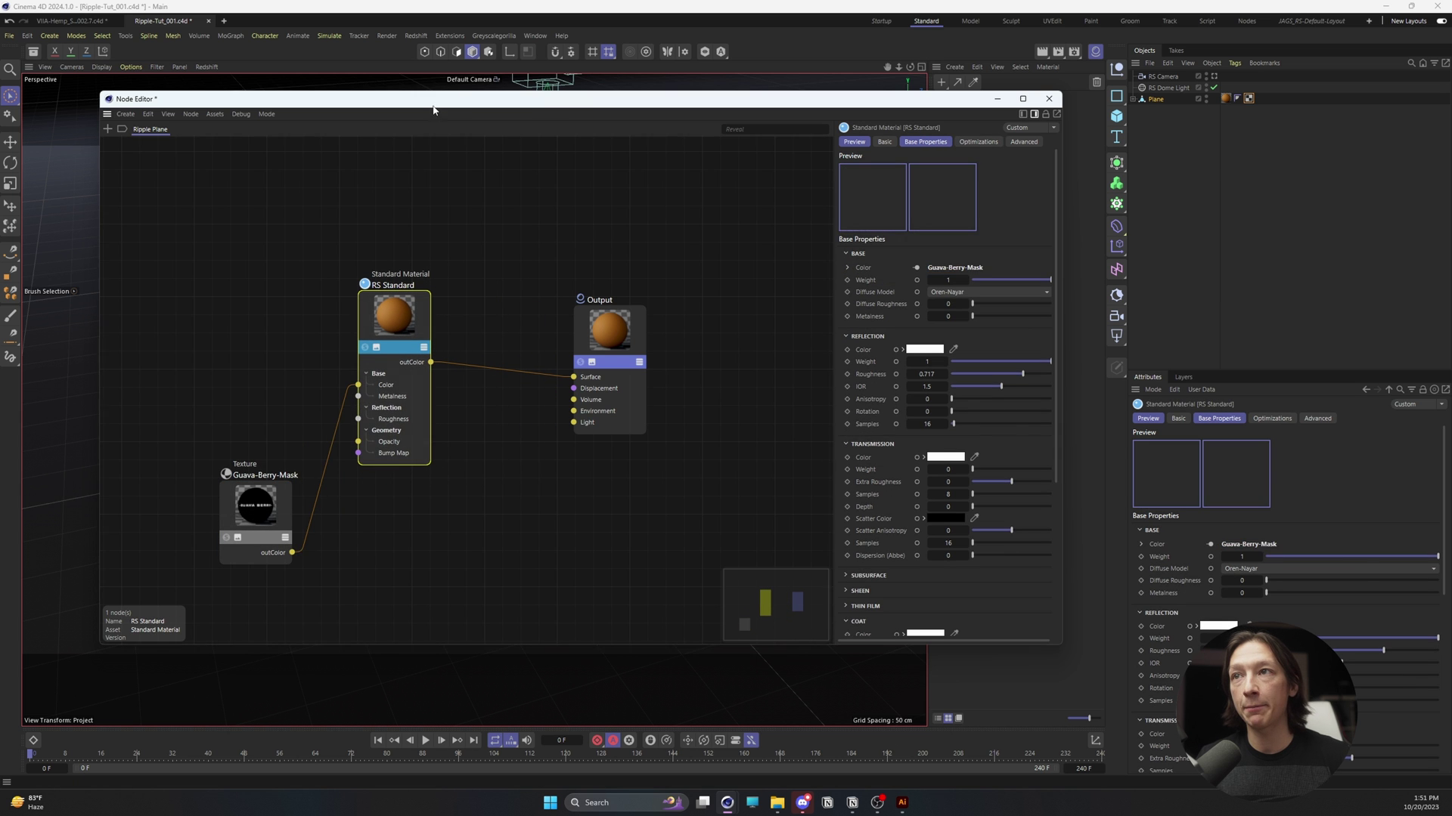
{"action": "left_click_drag", "start_coordinate": [434, 100], "coordinate": [837, 255]}
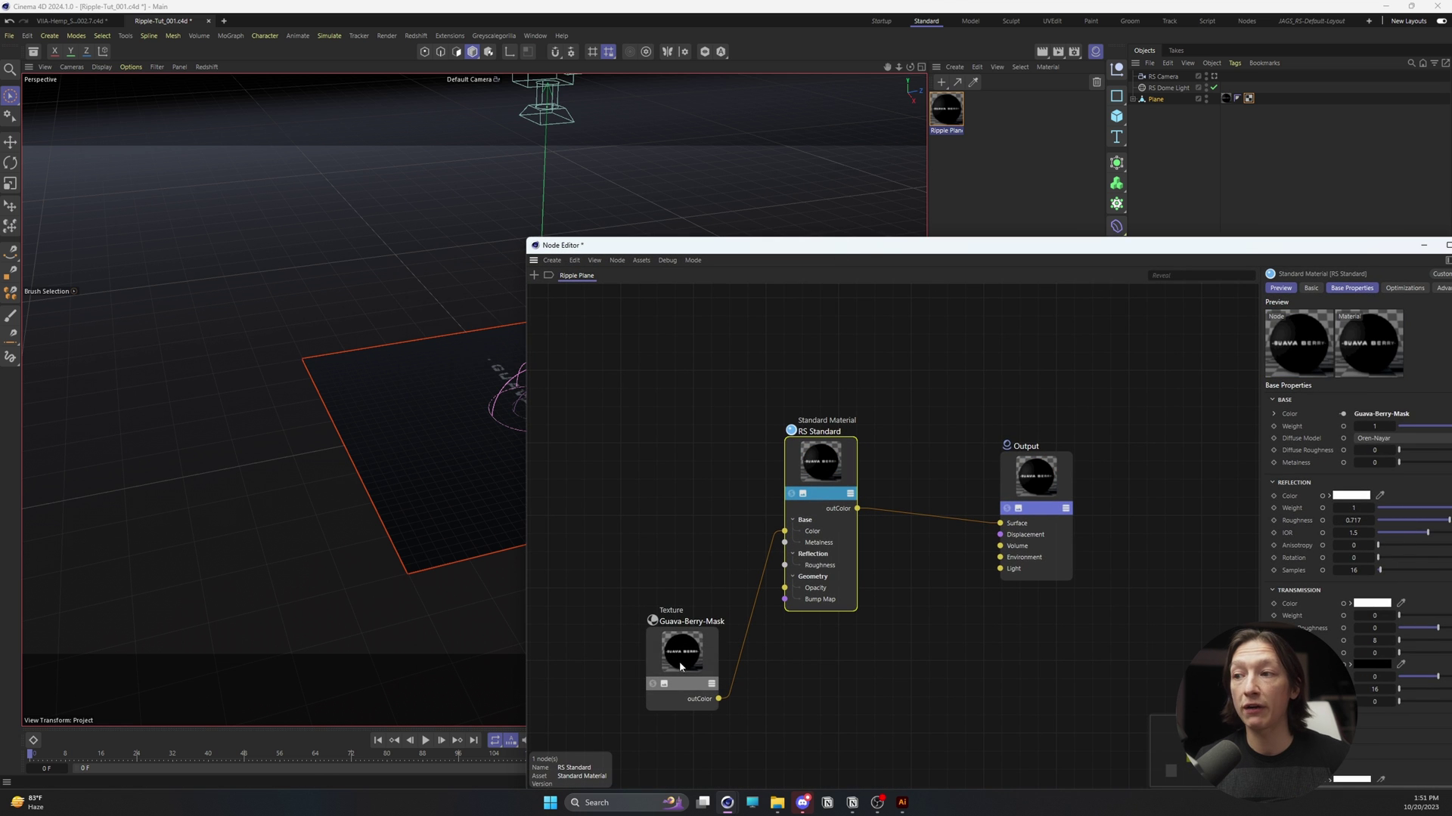
Step: Disconnect the mask from RS Standard and add a Material Blender node beside it
{"action": "left_click_drag", "start_coordinate": [784, 530], "coordinate": [774, 554]}
{"action": "key", "text": "shift+c"}
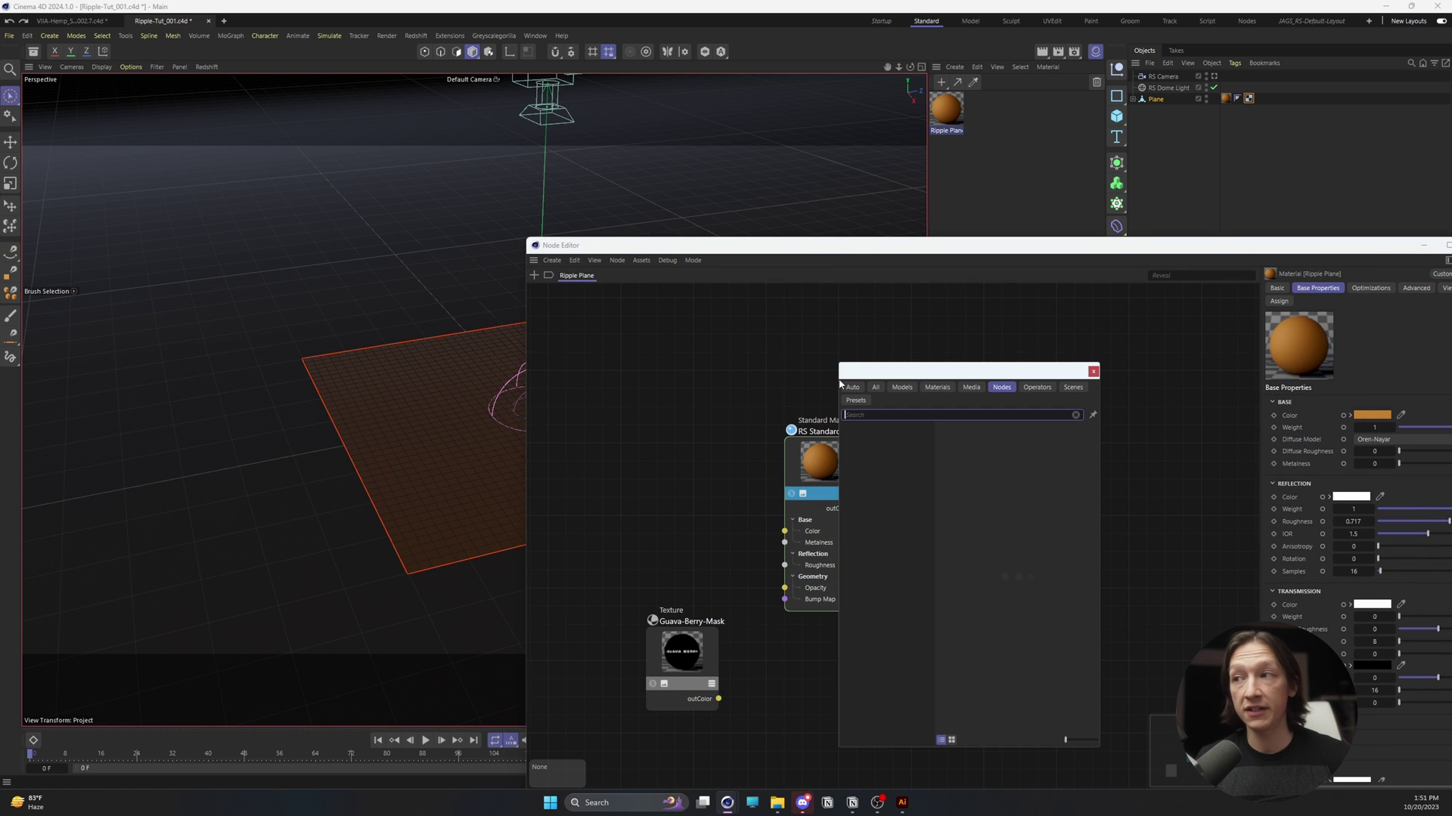
{"action": "type", "text": "blend"}
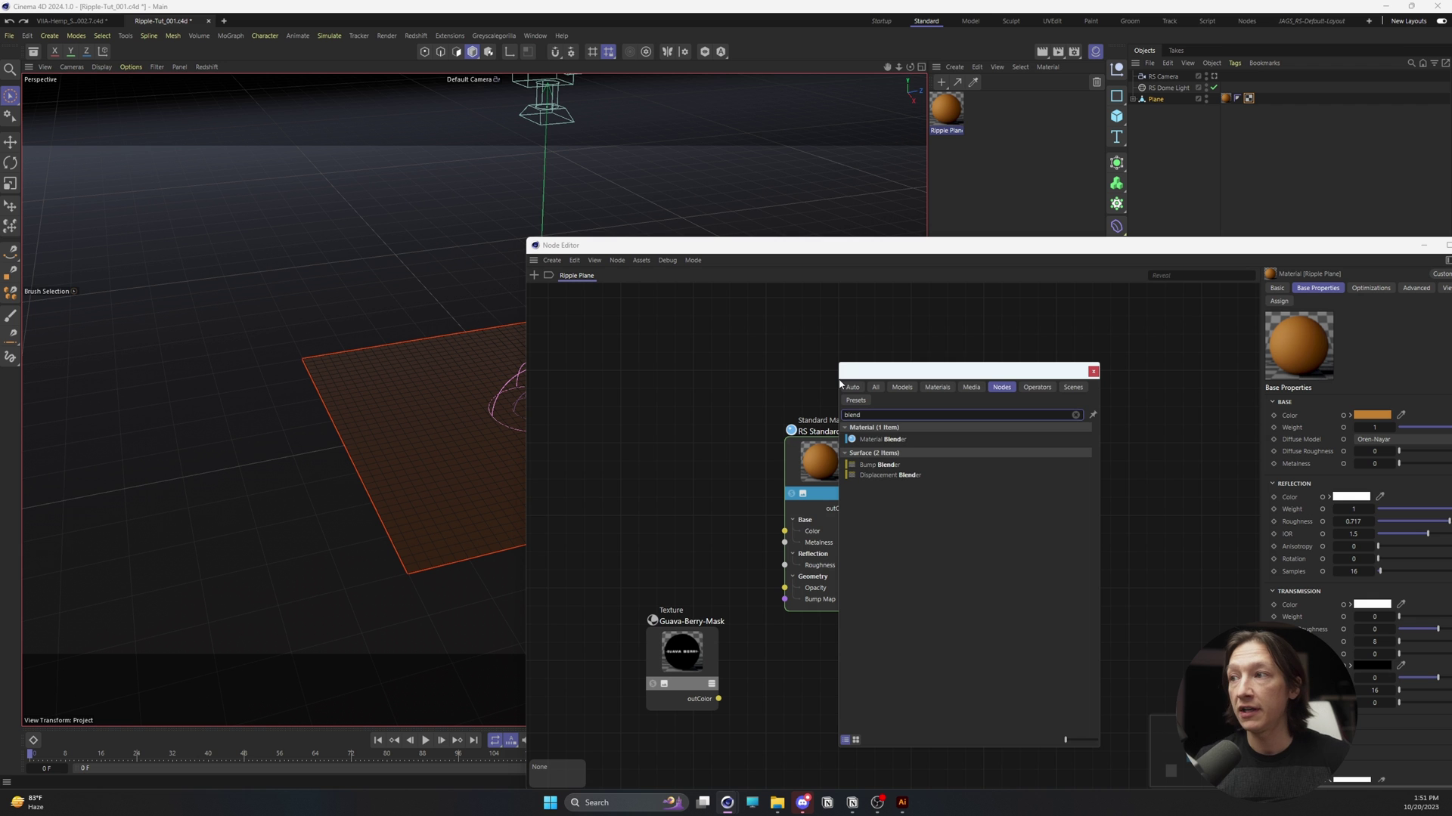
{"action": "left_click", "coordinate": [883, 430]}
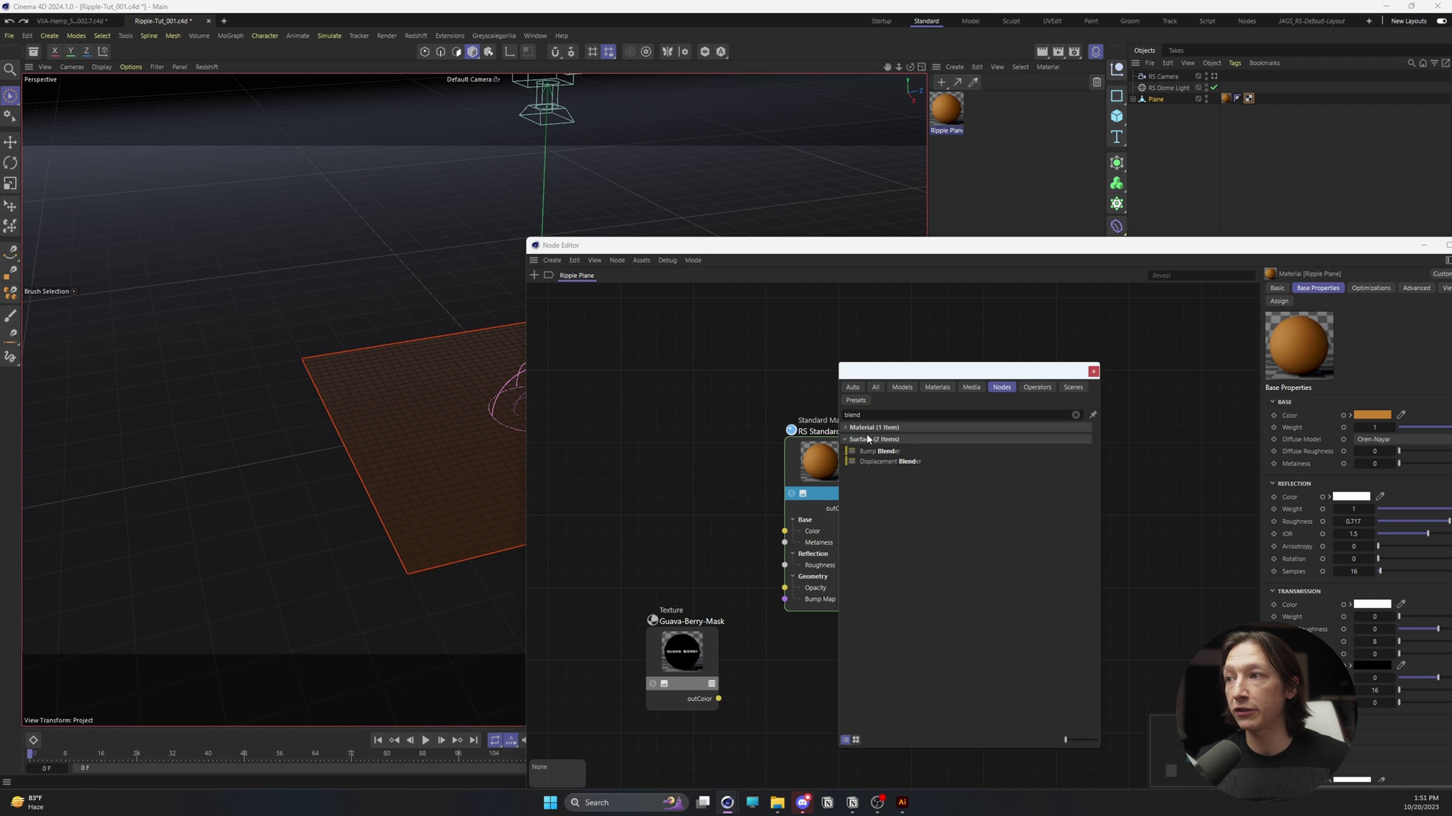
{"action": "left_click", "coordinate": [865, 429]}
{"action": "double_click", "coordinate": [862, 440]}
{"action": "left_click_drag", "start_coordinate": [809, 470], "coordinate": [632, 416]}
{"action": "left_click_drag", "start_coordinate": [840, 351], "coordinate": [867, 368]}
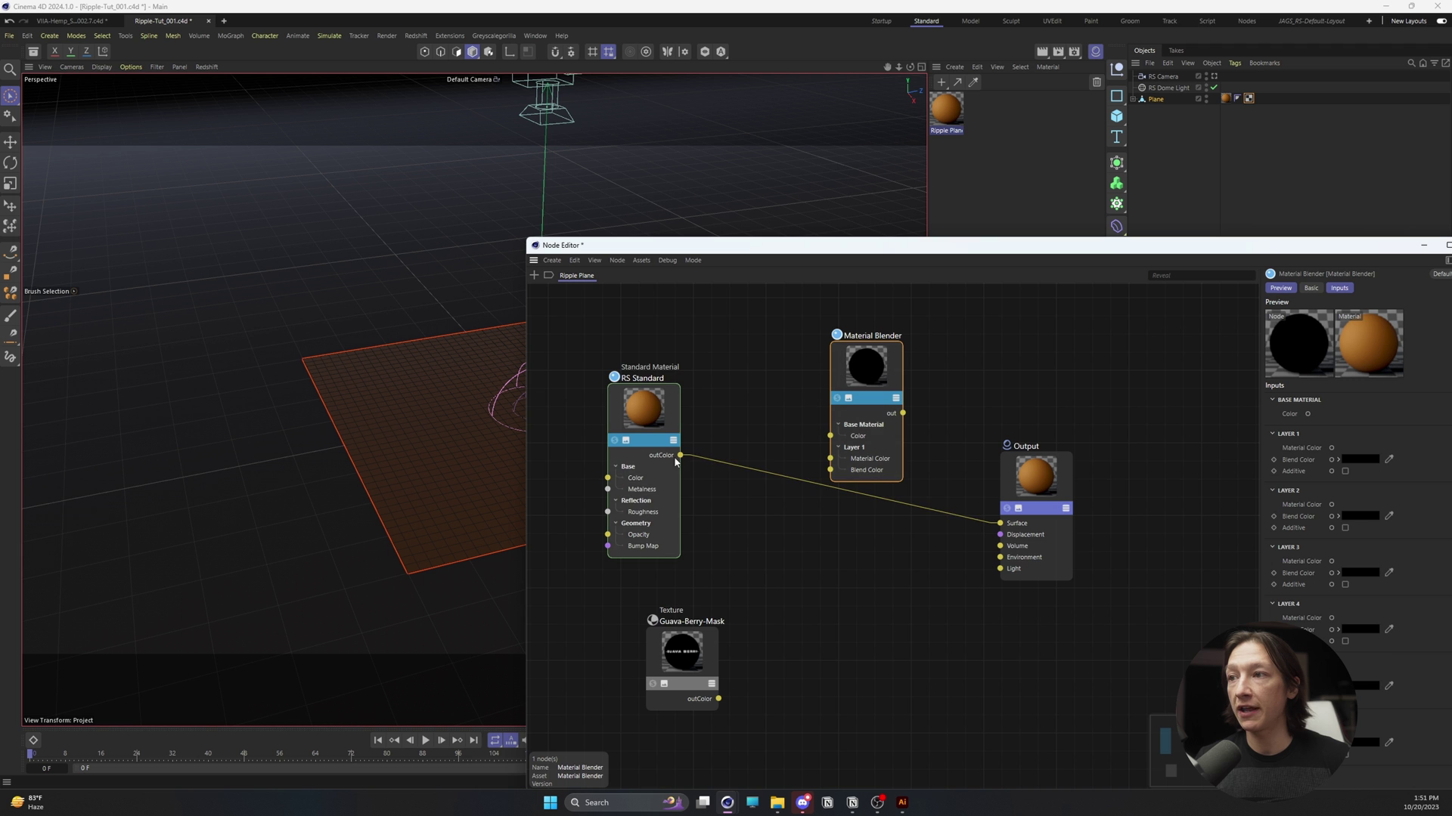
{"action": "left_click_drag", "start_coordinate": [657, 430], "coordinate": [1004, 527]}
{"action": "left_click_drag", "start_coordinate": [859, 377], "coordinate": [872, 419]}
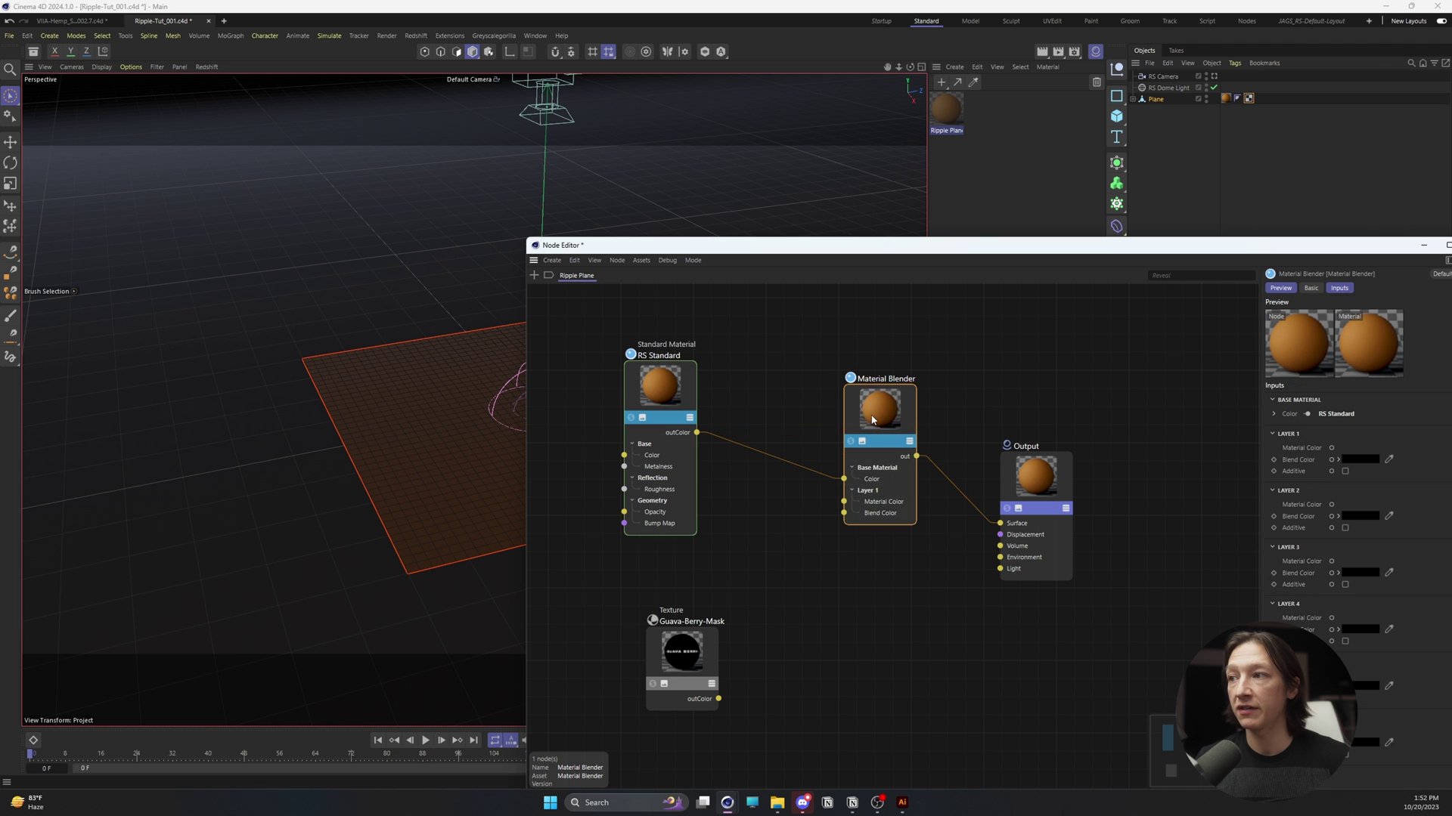
Step: Feed the mask into Layer 1 Blend Color and a duplicate RS Standard into Layer 1 Material Color
{"action": "left_click_drag", "start_coordinate": [716, 678], "coordinate": [855, 512]}
{"action": "mouse_move", "coordinate": [652, 689]}
{"action": "left_mouse_down"}
{"action": "mouse_move", "coordinate": [690, 682]}
{"action": "mouse_move", "coordinate": [671, 677]}
{"action": "left_mouse_up"}
{"action": "left_click_drag", "start_coordinate": [654, 382], "coordinate": [657, 327]}
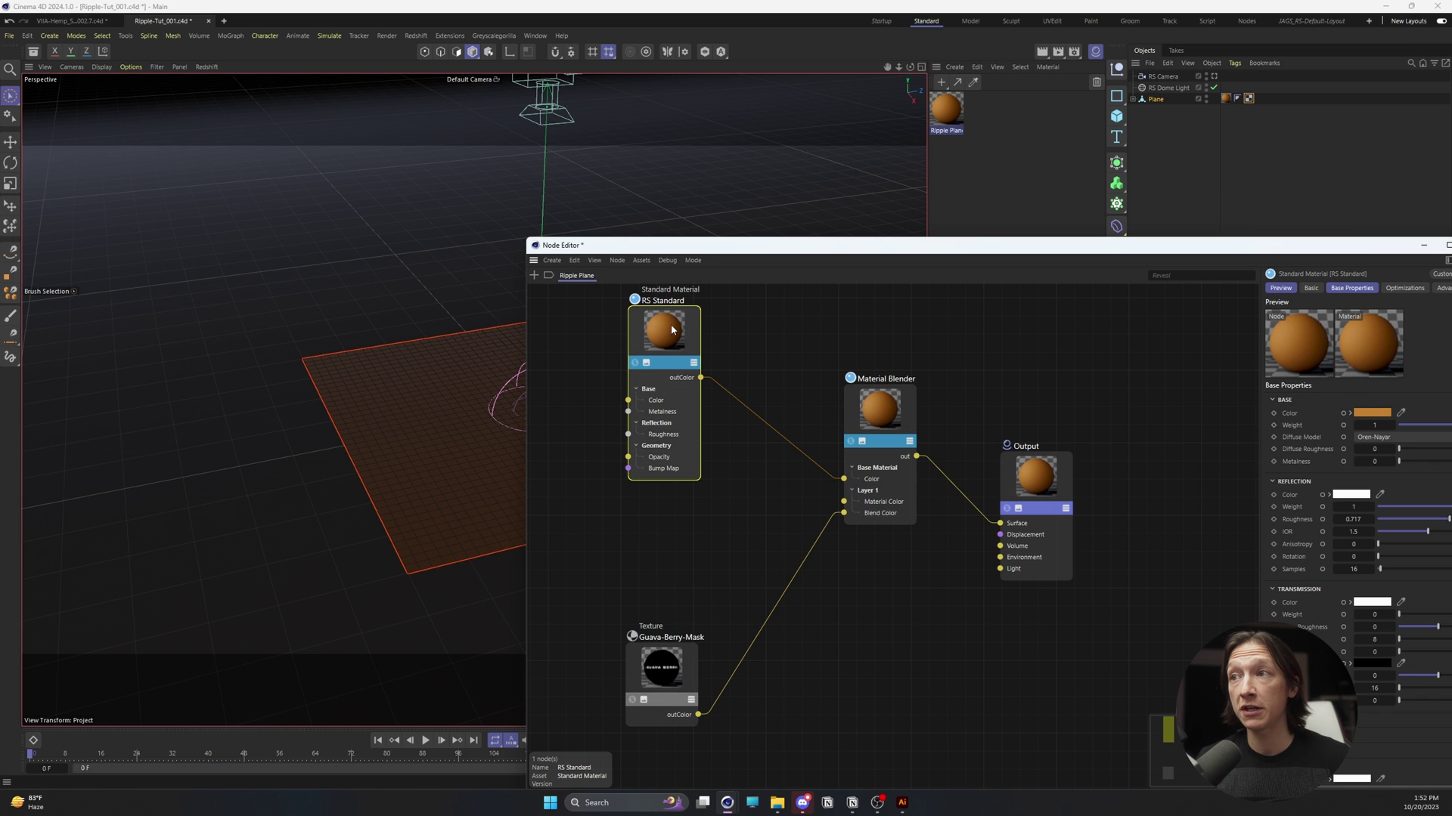
{"action": "left_click_drag", "start_coordinate": [671, 330], "coordinate": [588, 537], "text": "ctrl"}
{"action": "left_click_drag", "start_coordinate": [617, 585], "coordinate": [843, 501]}
{"action": "left_click_drag", "start_coordinate": [671, 654], "coordinate": [691, 685]}
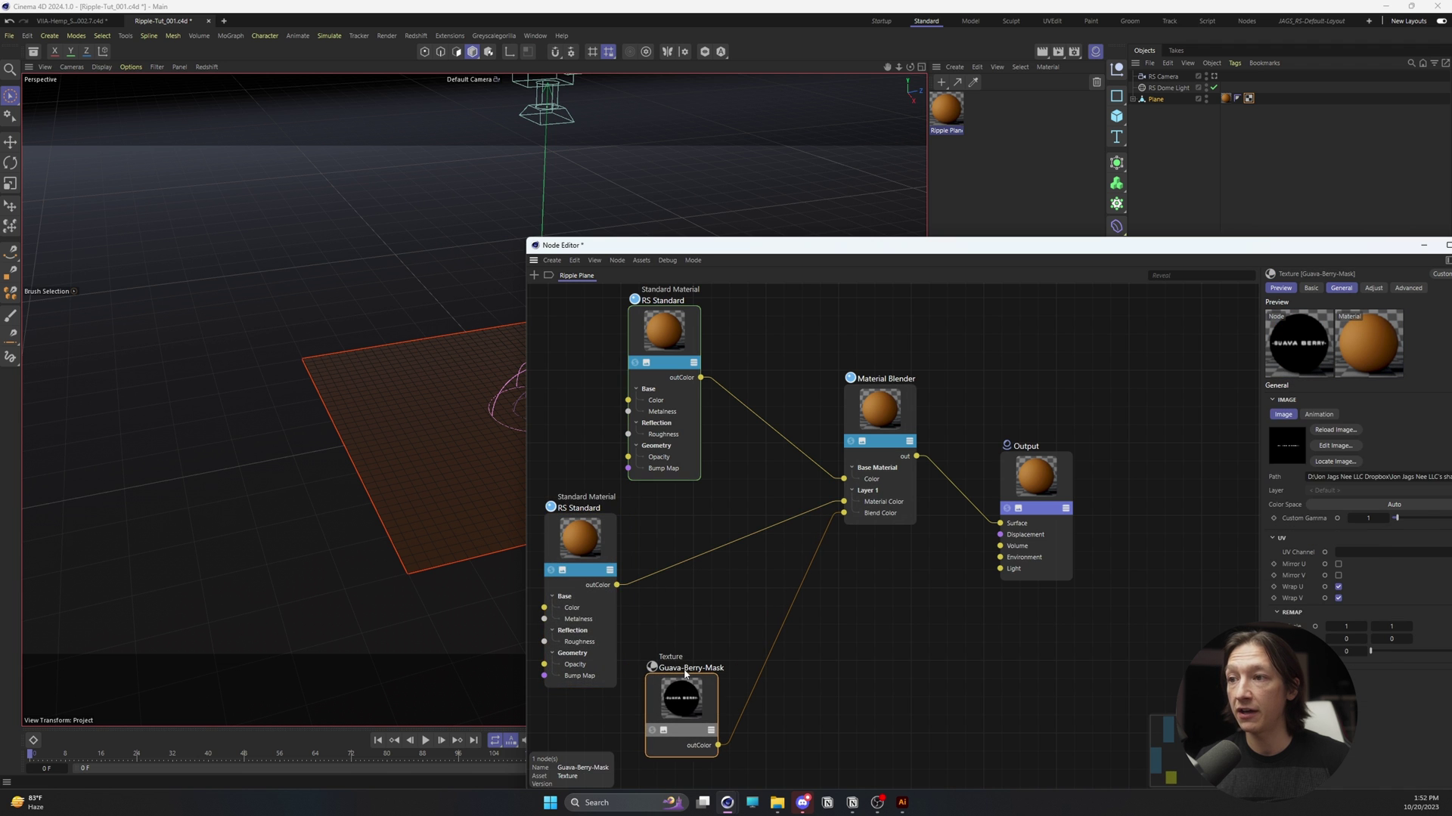
{"action": "left_click_drag", "start_coordinate": [604, 640], "coordinate": [639, 647]}
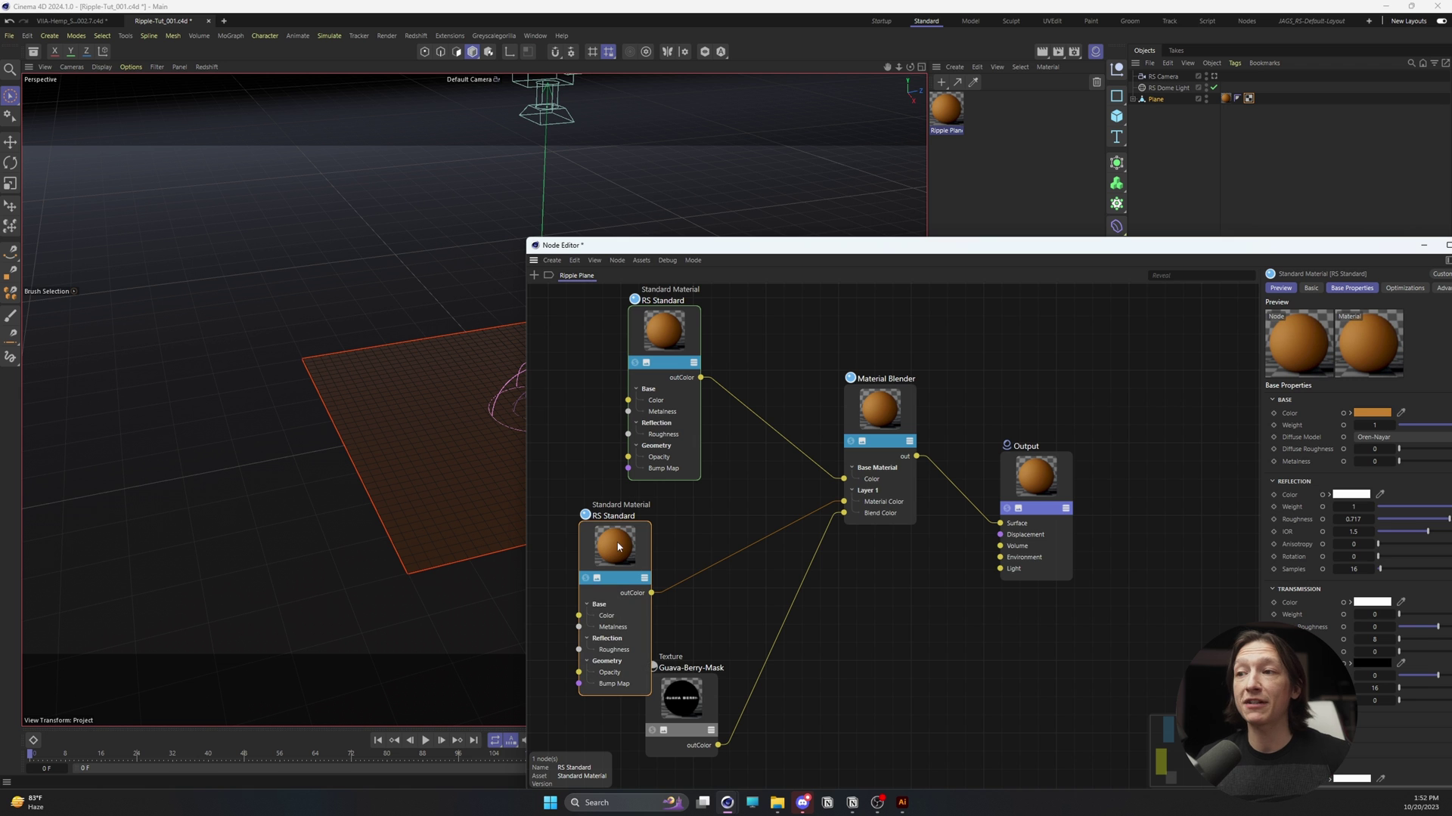
Step: Set the duplicate RS Standard's base colour to white and check the Material Blender inputs
{"action": "left_click", "coordinate": [1372, 413]}
{"action": "left_click", "coordinate": [1217, 490]}
{"action": "left_click", "coordinate": [1442, 427]}
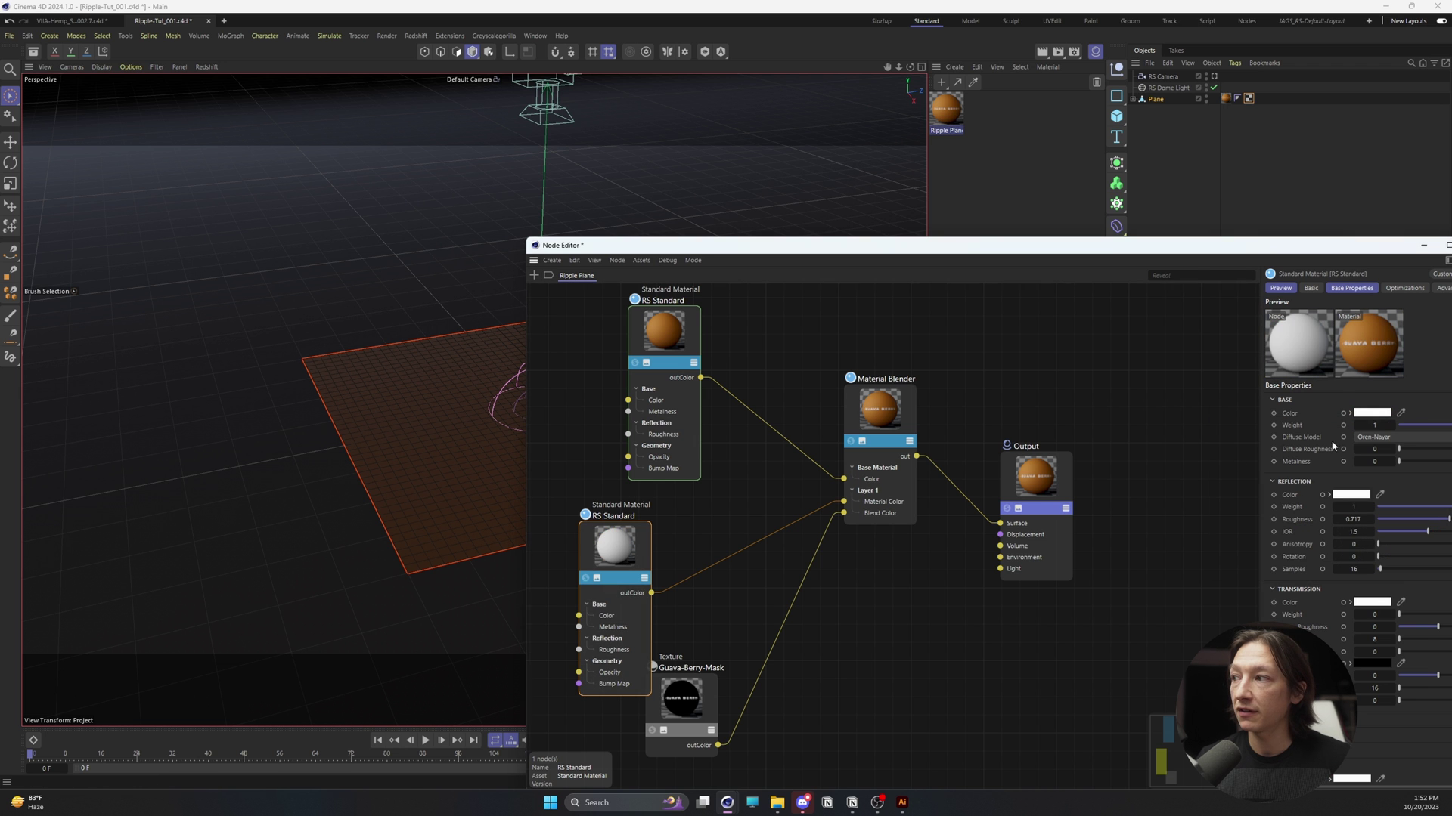
{"action": "left_click_drag", "start_coordinate": [789, 246], "coordinate": [695, 283]}
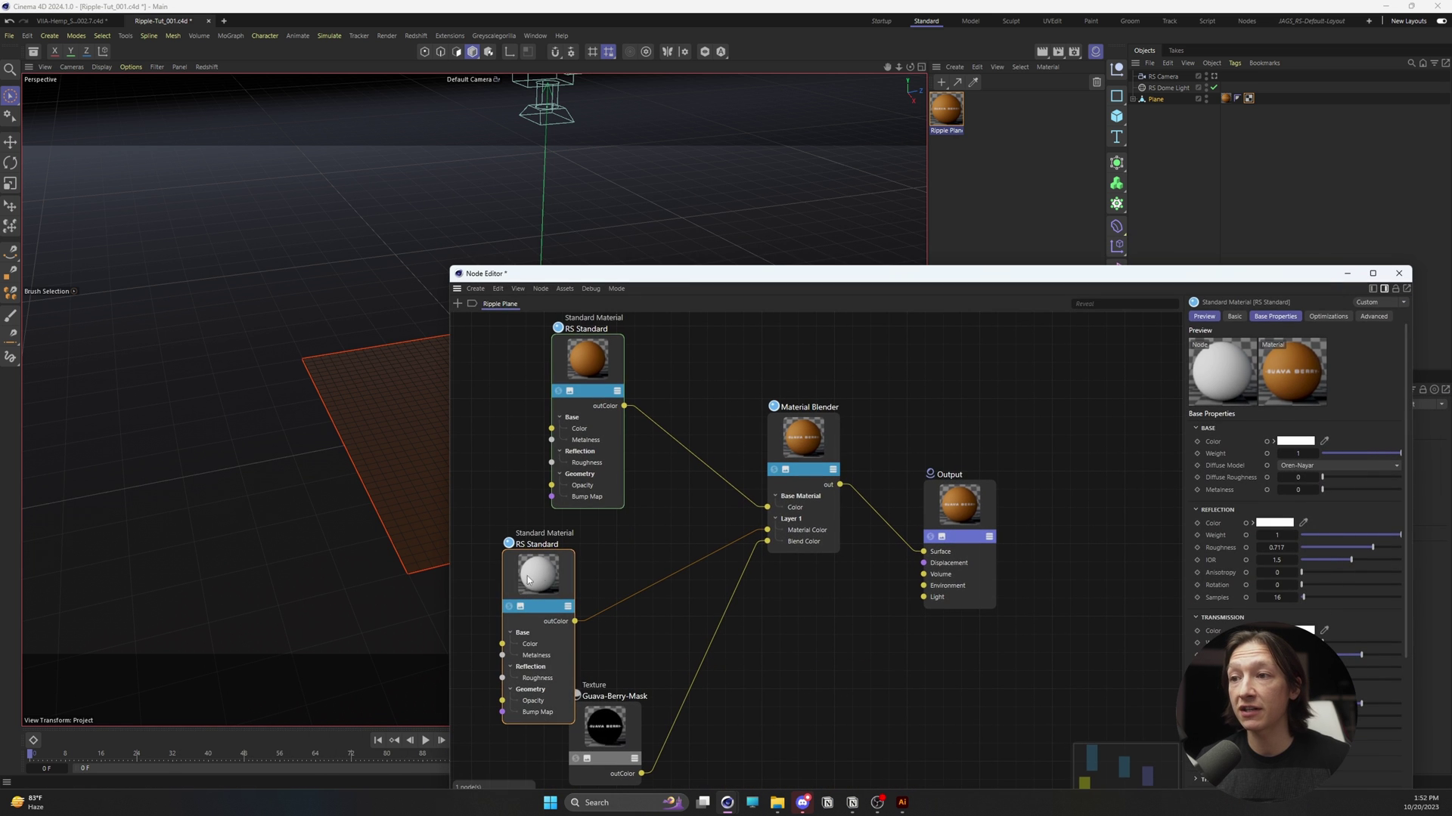
{"action": "left_click", "coordinate": [773, 431]}
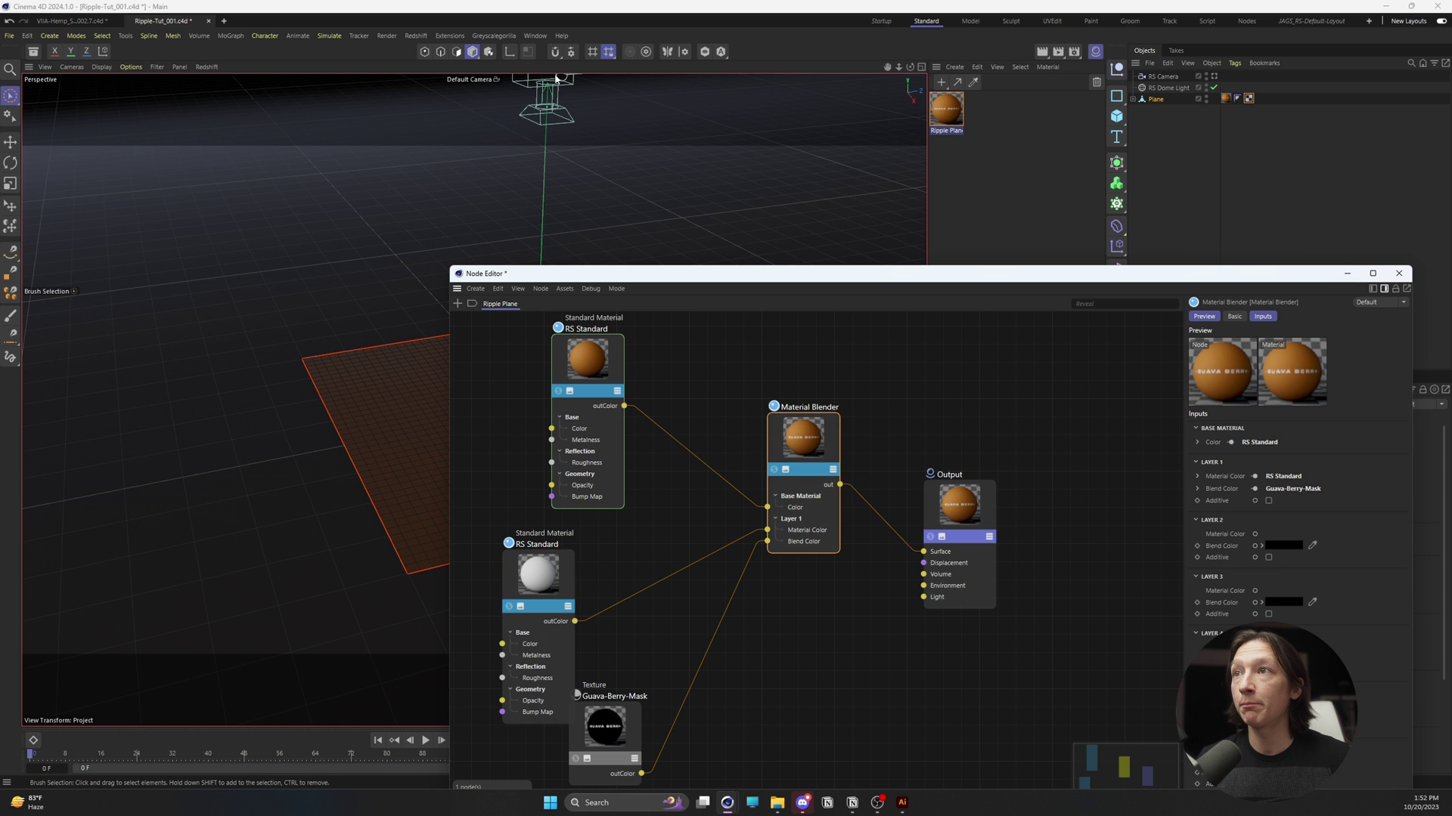
Step: Look through the RS Camera and start an interactive render in Redshift RenderView
{"action": "left_click_drag", "start_coordinate": [1123, 280], "coordinate": [1070, 472]}
{"action": "left_click", "coordinate": [496, 80]}
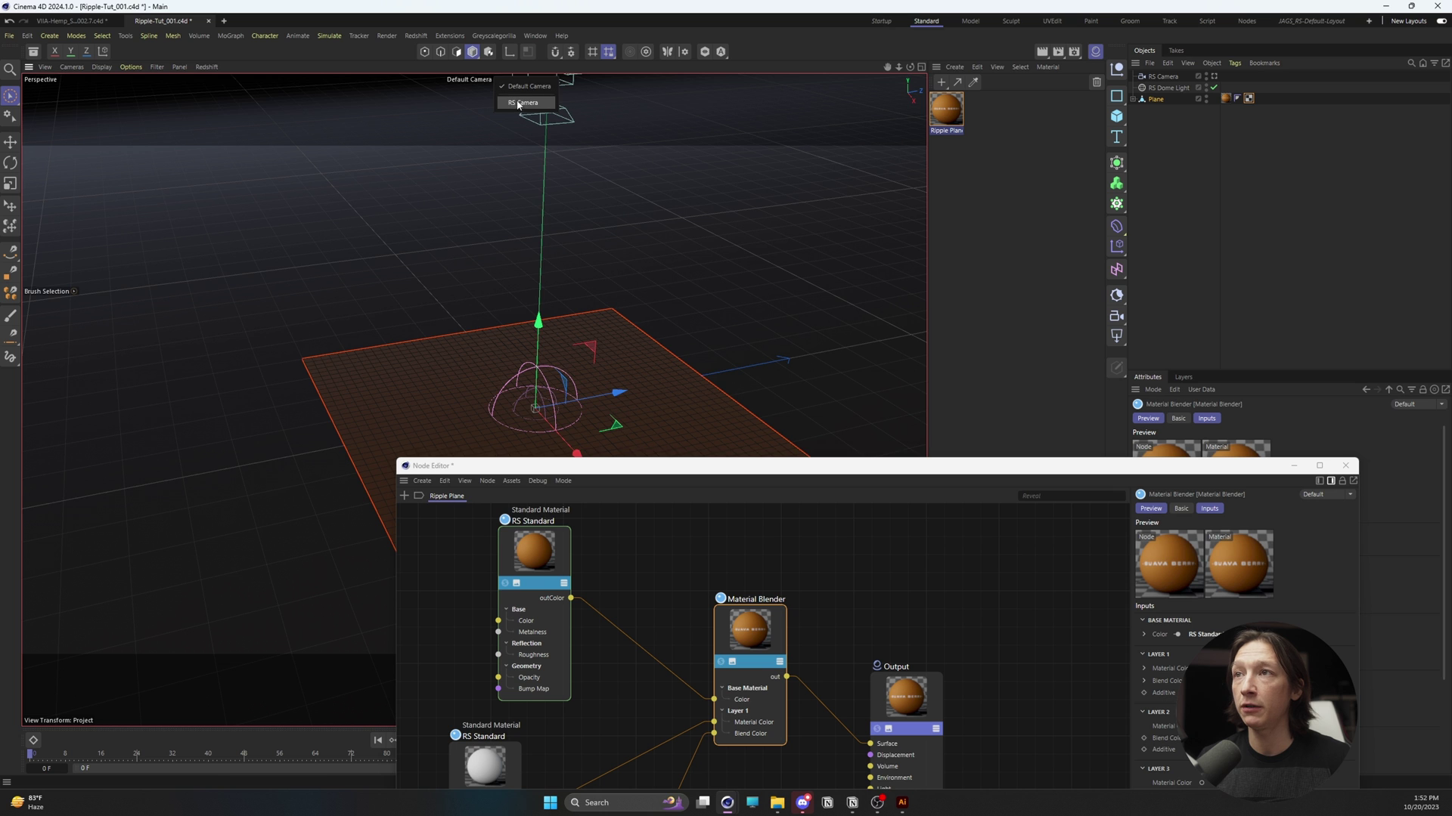
{"action": "left_click", "coordinate": [522, 103]}
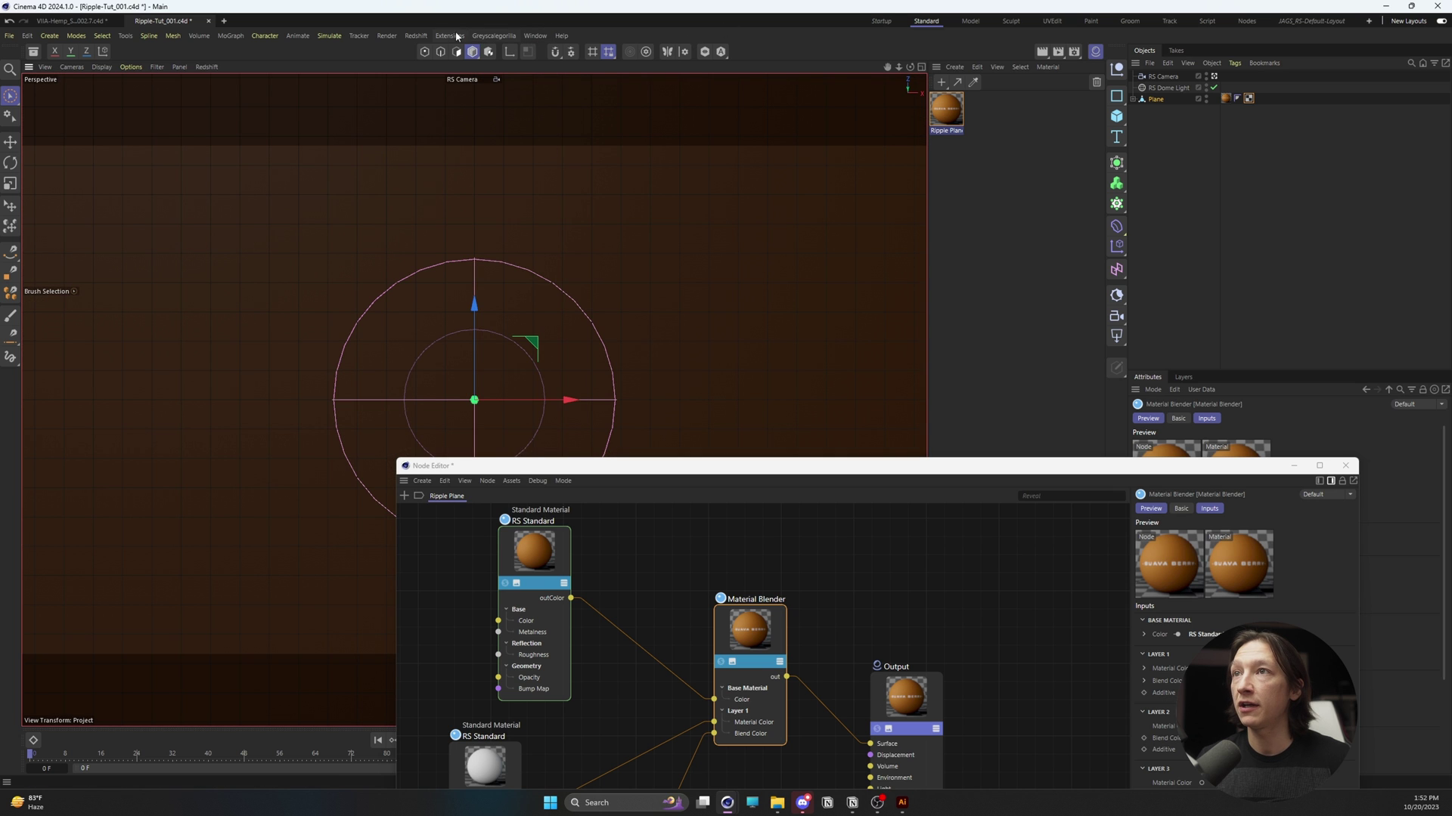
{"action": "left_click", "coordinate": [416, 35]}
{"action": "left_click", "coordinate": [433, 128]}
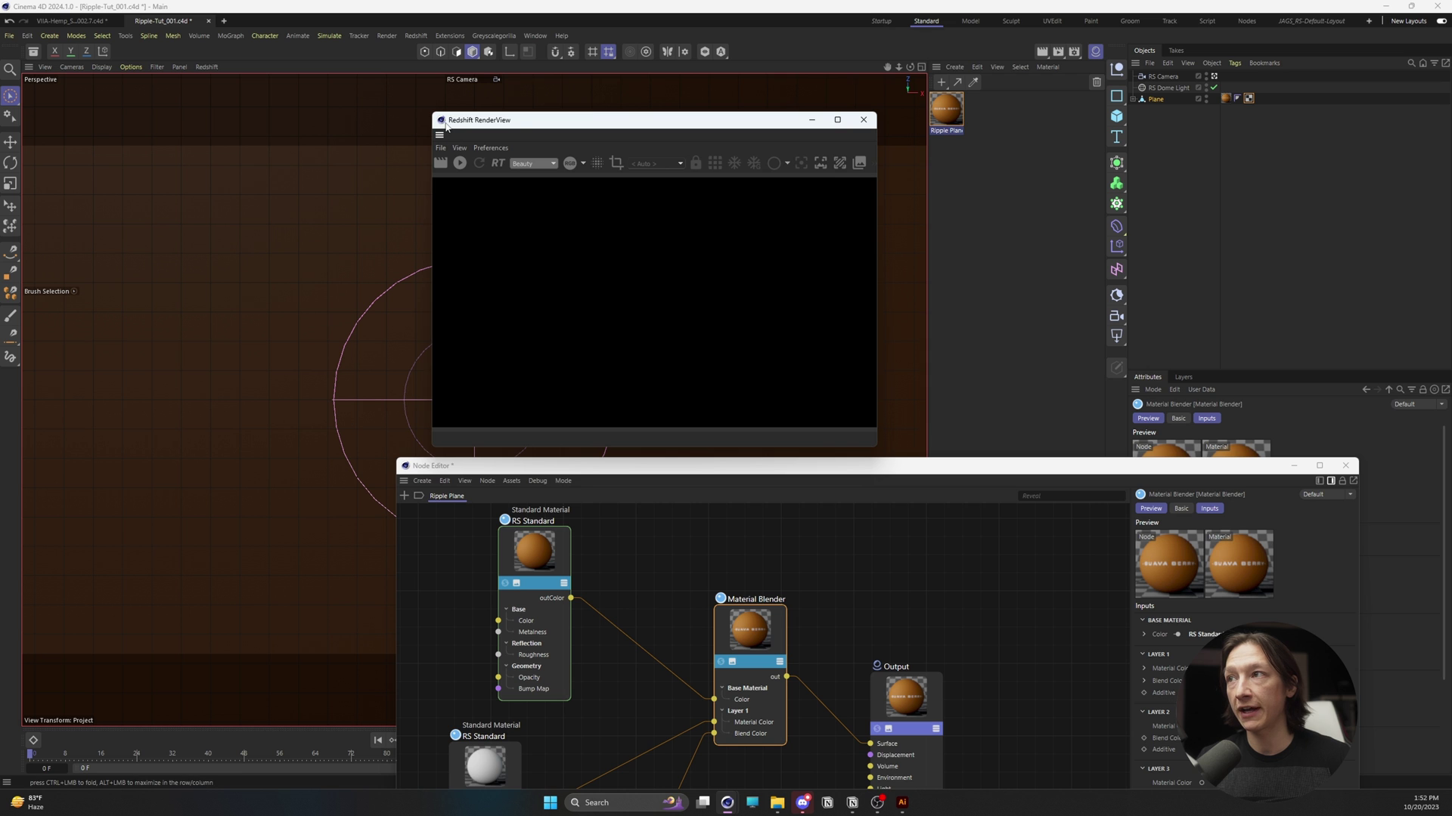
{"action": "left_click_drag", "start_coordinate": [569, 121], "coordinate": [737, 110]}
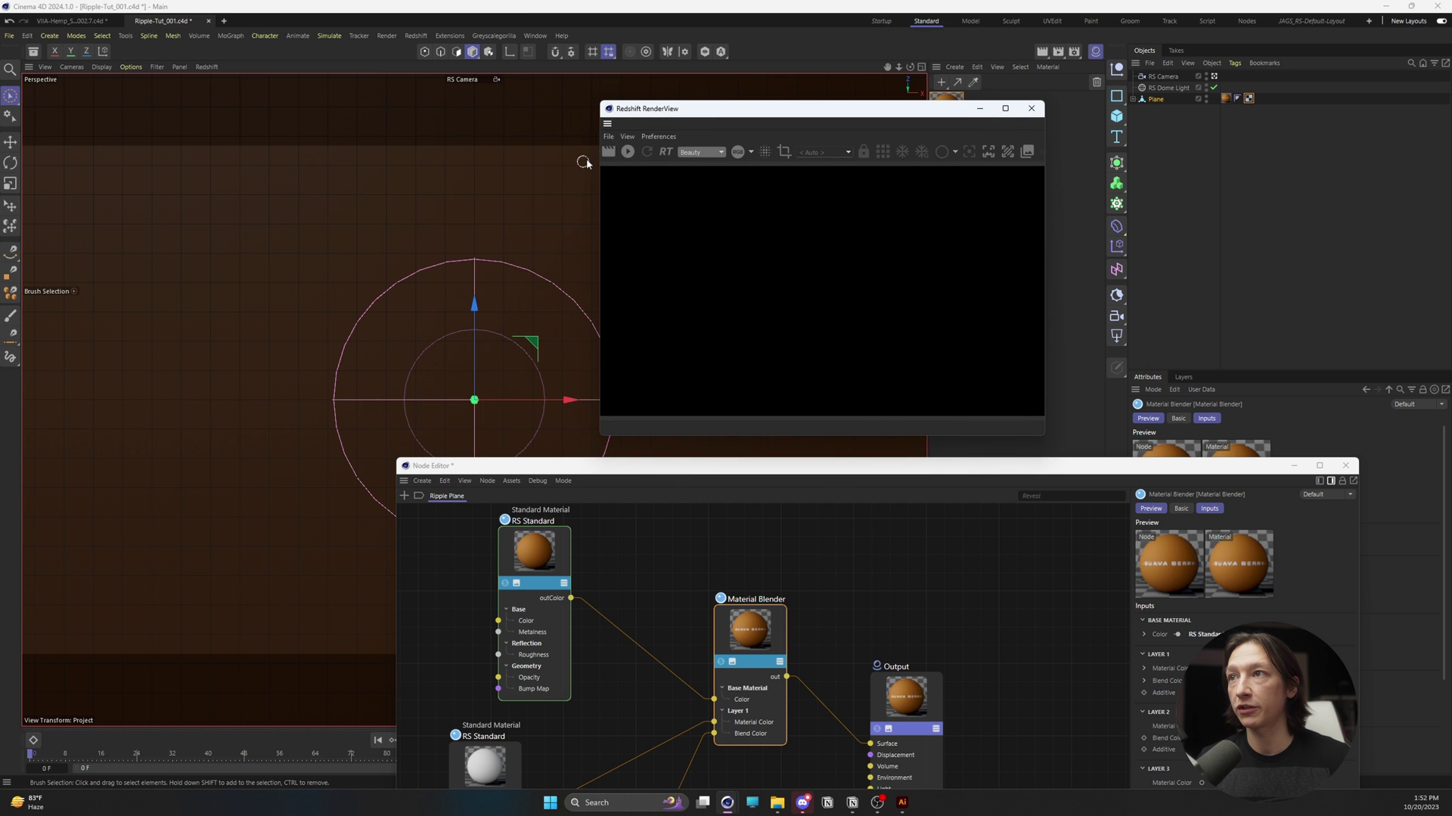
{"action": "left_click", "coordinate": [627, 151]}
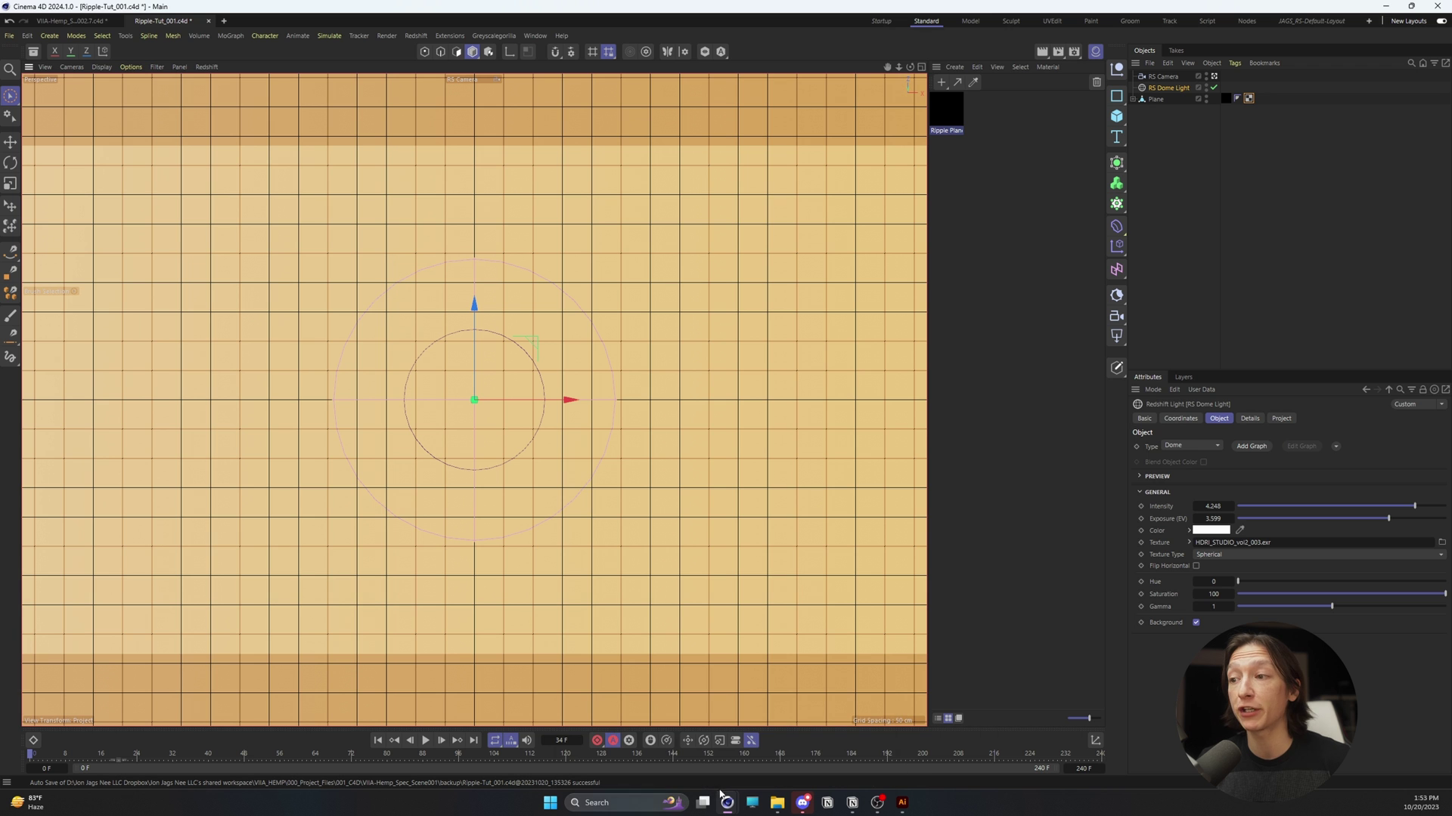
Step: Play the animation to frame 35 and re-render it in RenderView
{"action": "mouse_move", "coordinate": [729, 811]}
{"action": "left_click", "coordinate": [845, 745]}
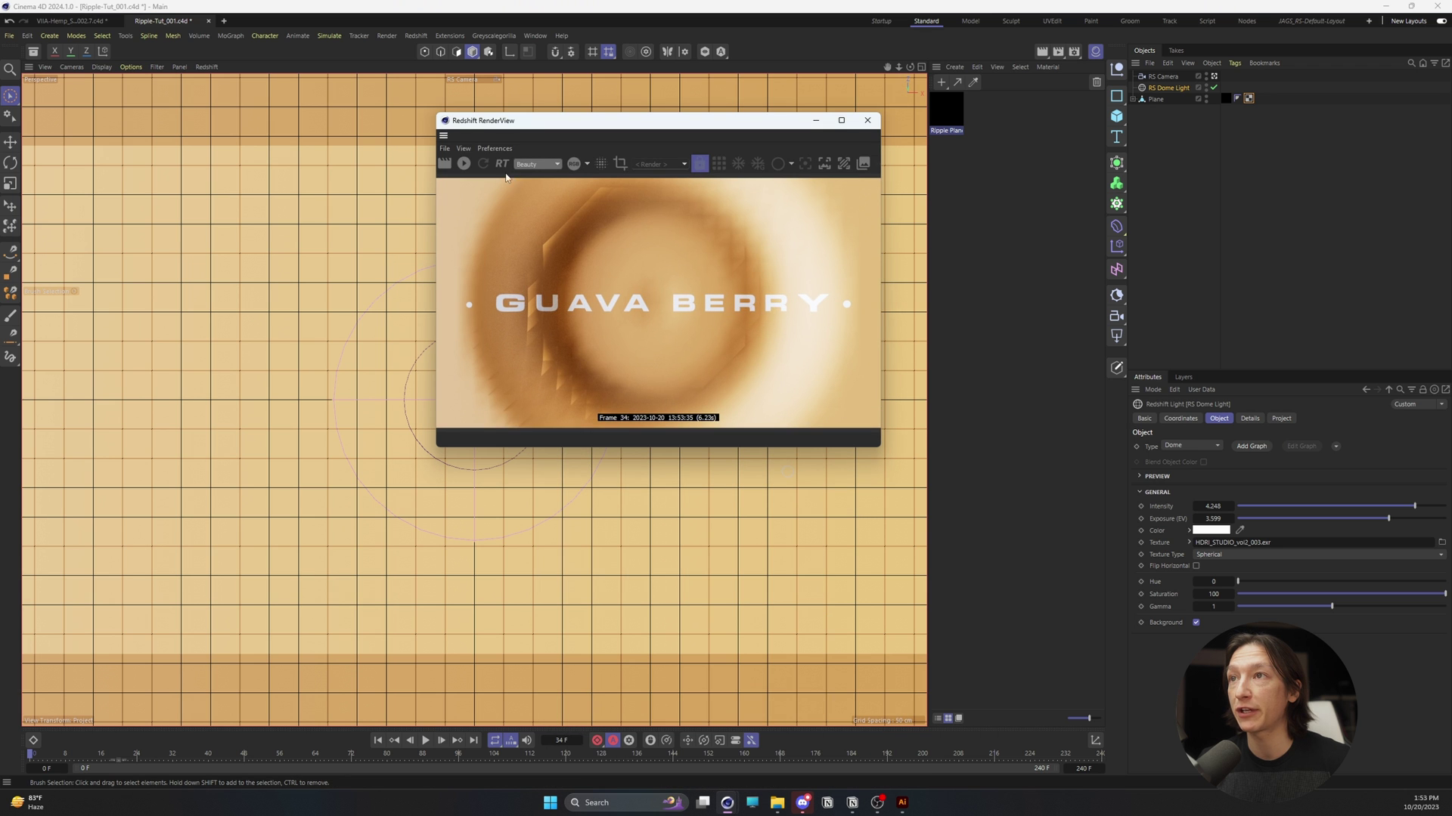
{"action": "left_click", "coordinate": [463, 164]}
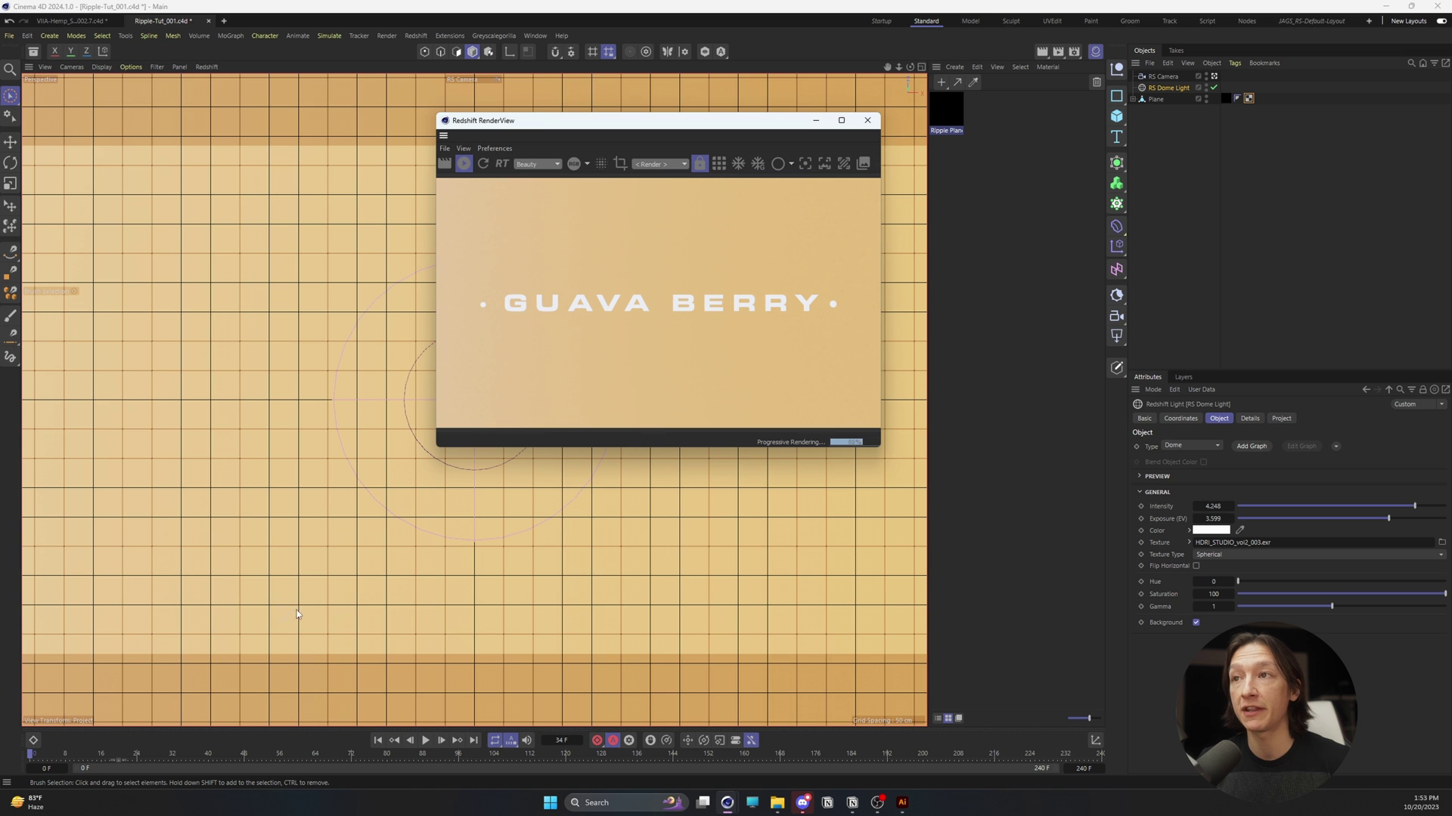
{"action": "left_click", "coordinate": [464, 164]}
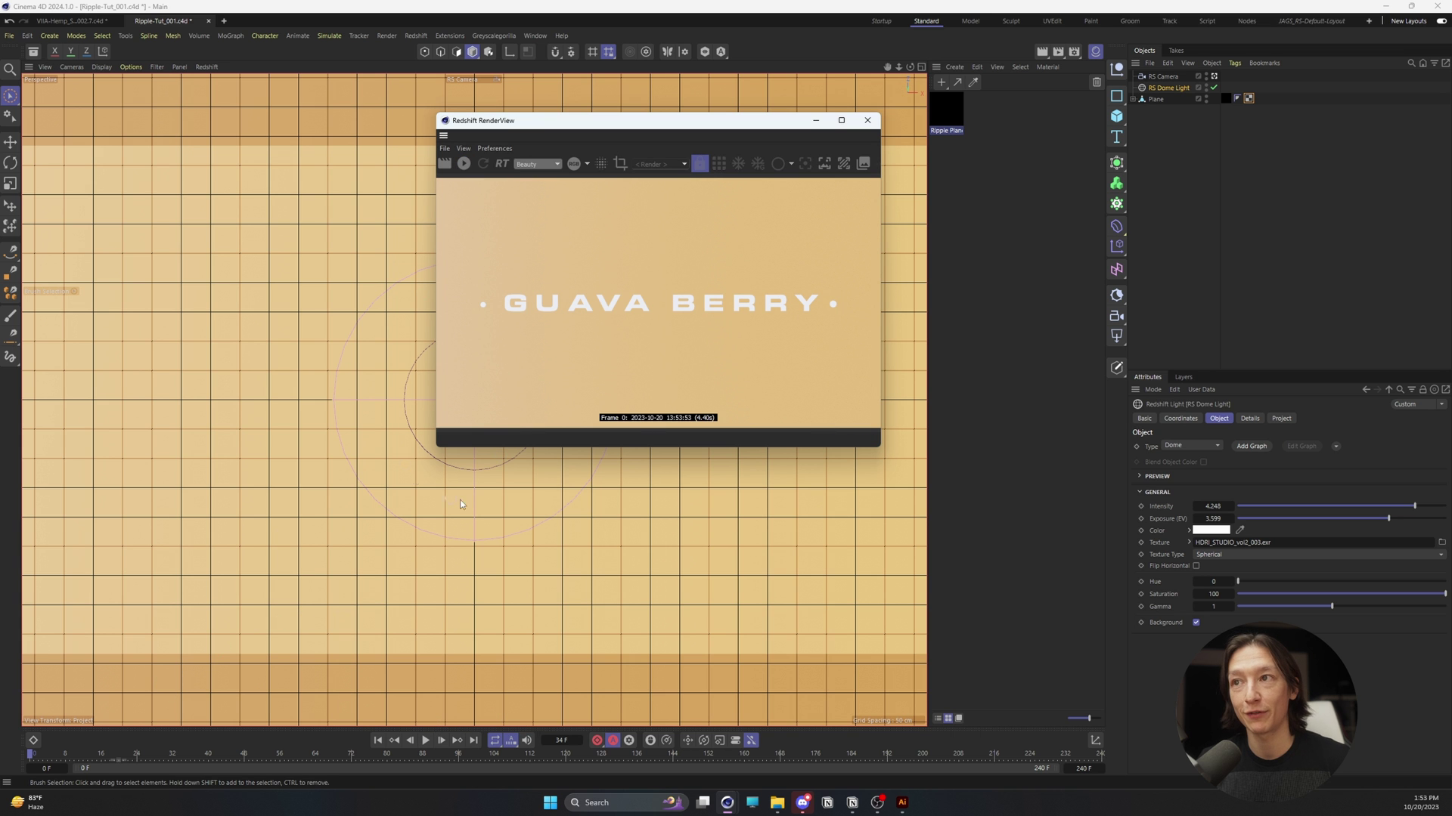
{"action": "left_click", "coordinate": [426, 741]}
{"action": "left_click", "coordinate": [425, 741]}
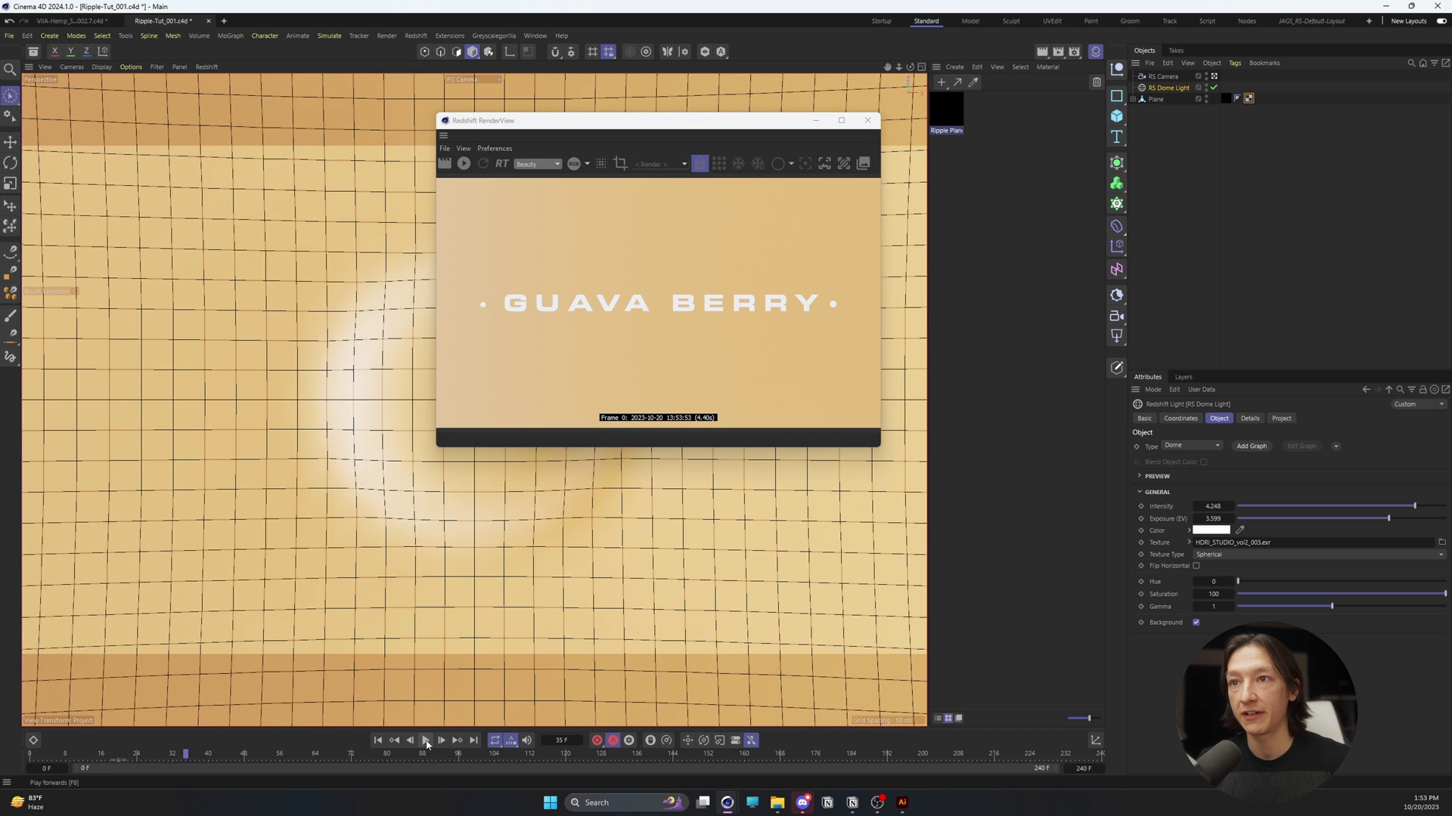
{"action": "left_click", "coordinate": [465, 164]}
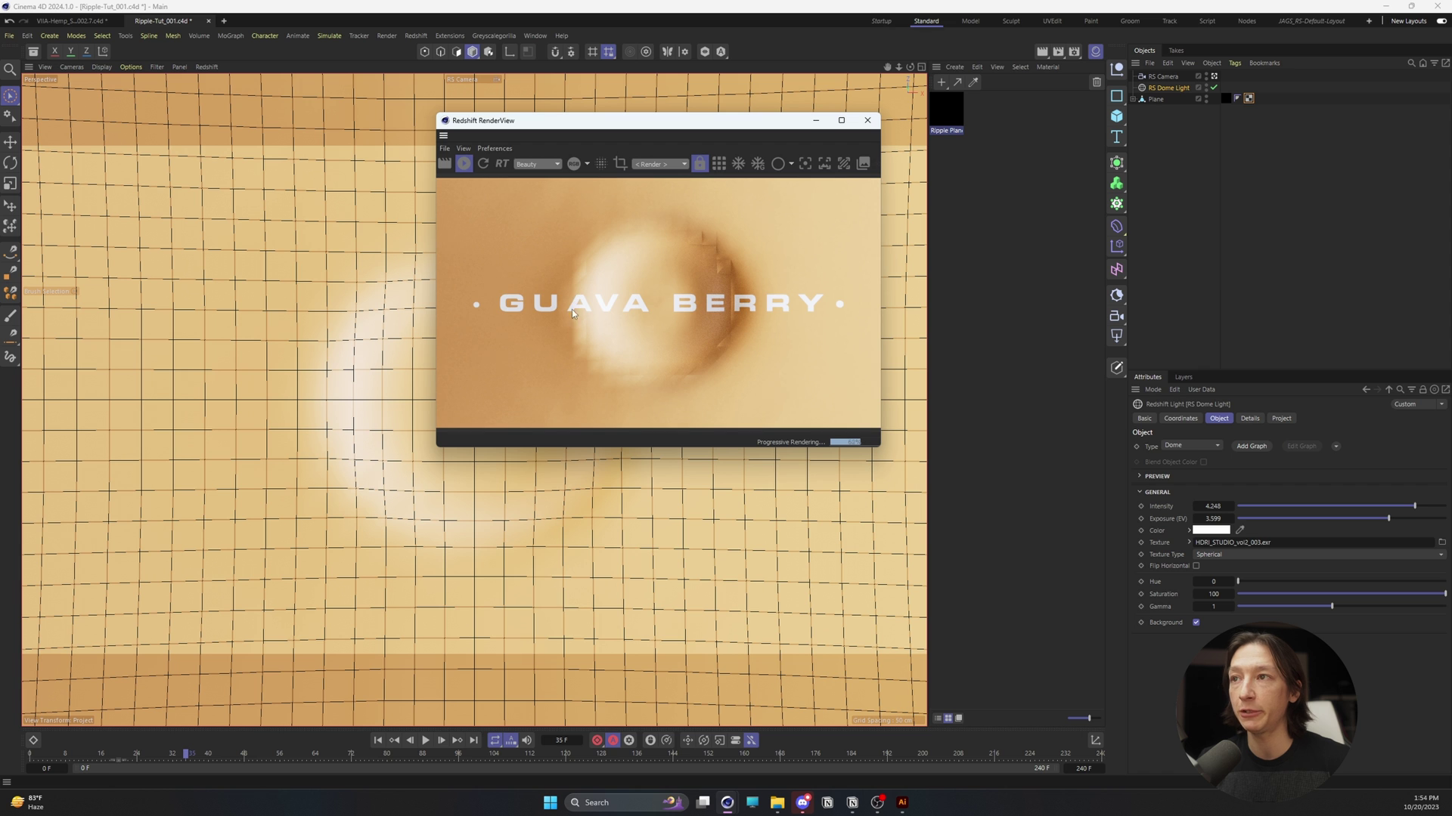
Step: Wrap the Plane in a Subdivision Surface and scrub the timeline forward past frame 44
{"action": "left_click", "coordinate": [1155, 100]}
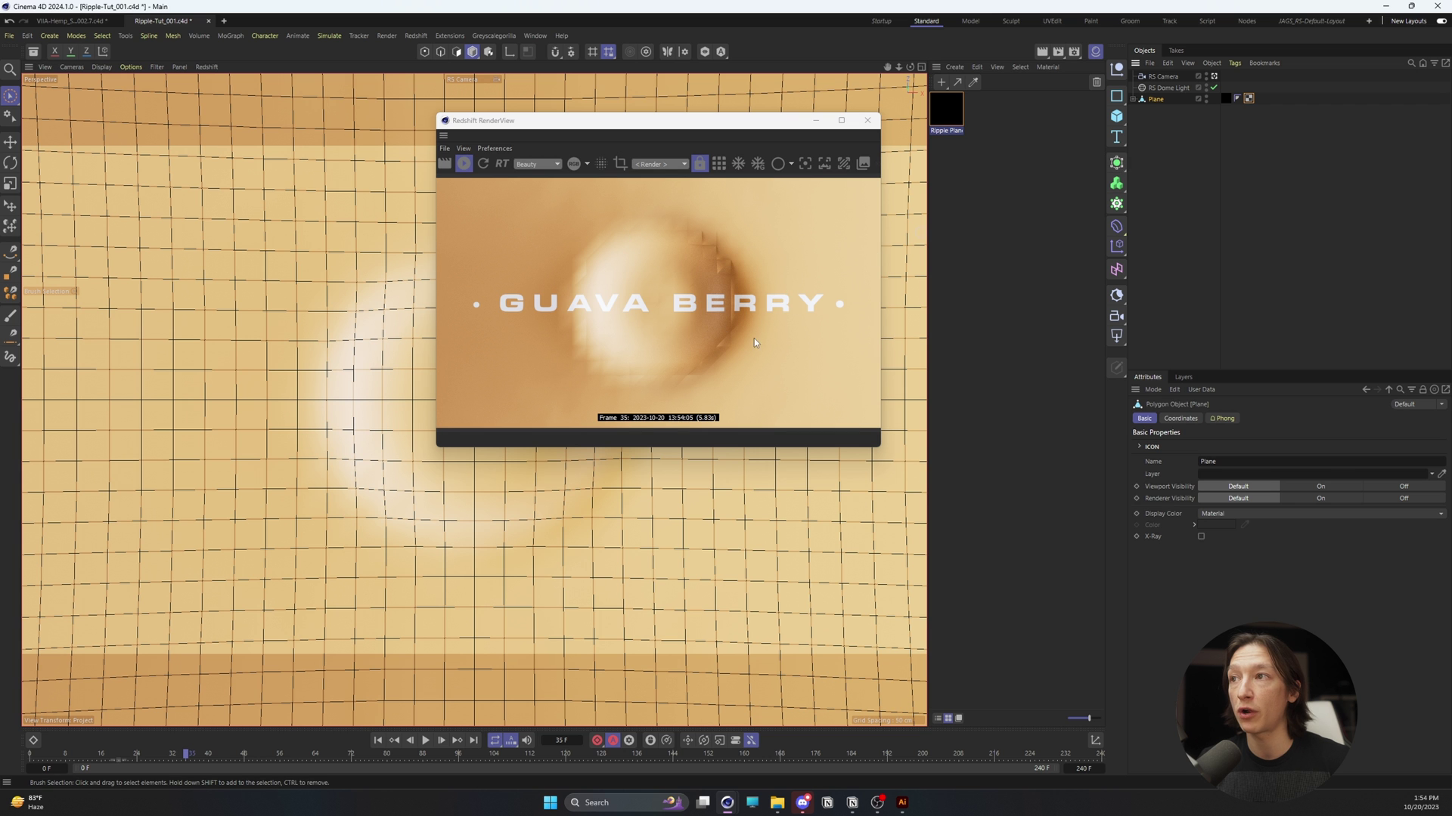
{"action": "left_click", "coordinate": [1117, 166], "text": "alt"}
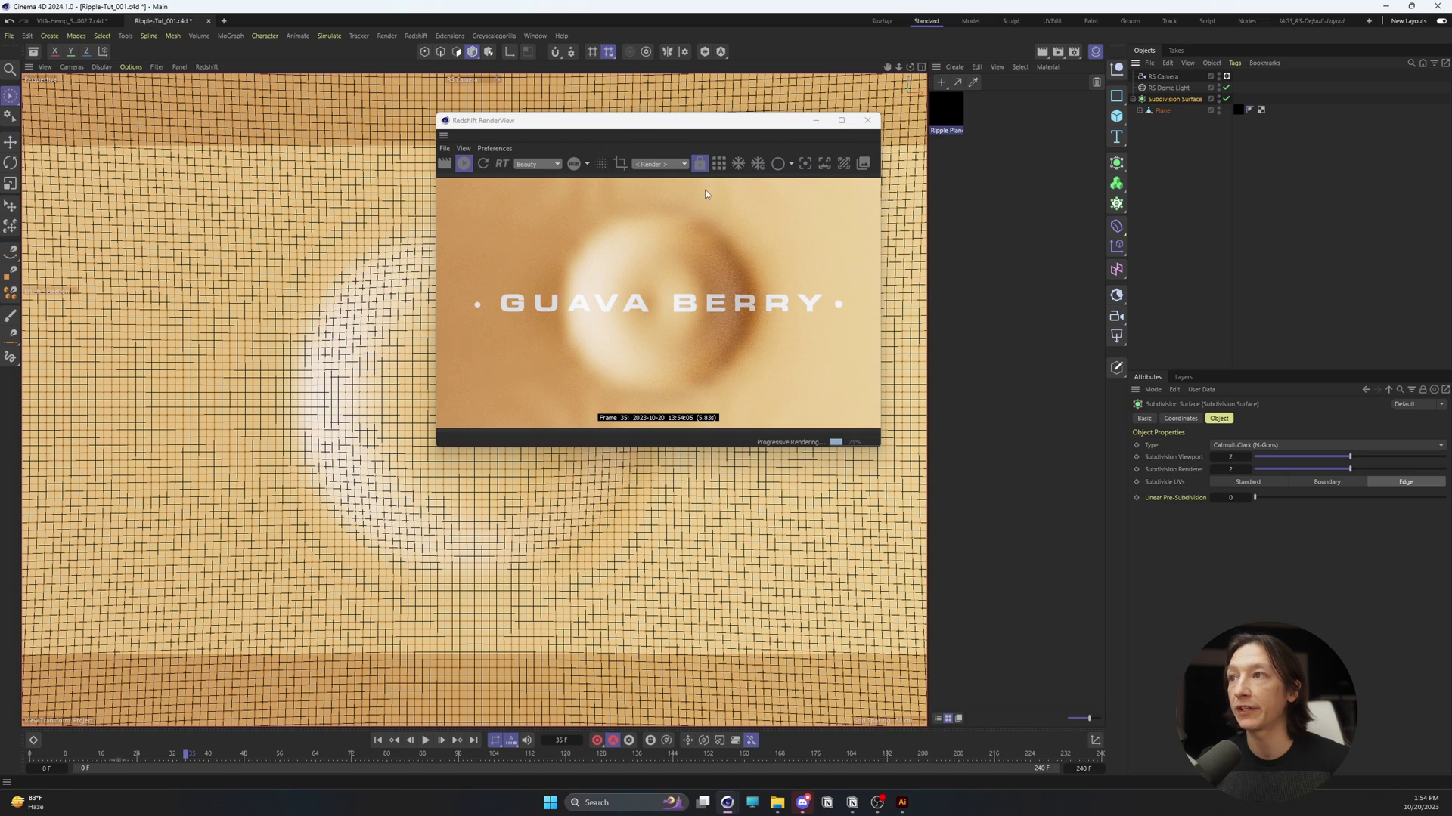
{"action": "left_click_drag", "start_coordinate": [616, 121], "coordinate": [706, 143]}
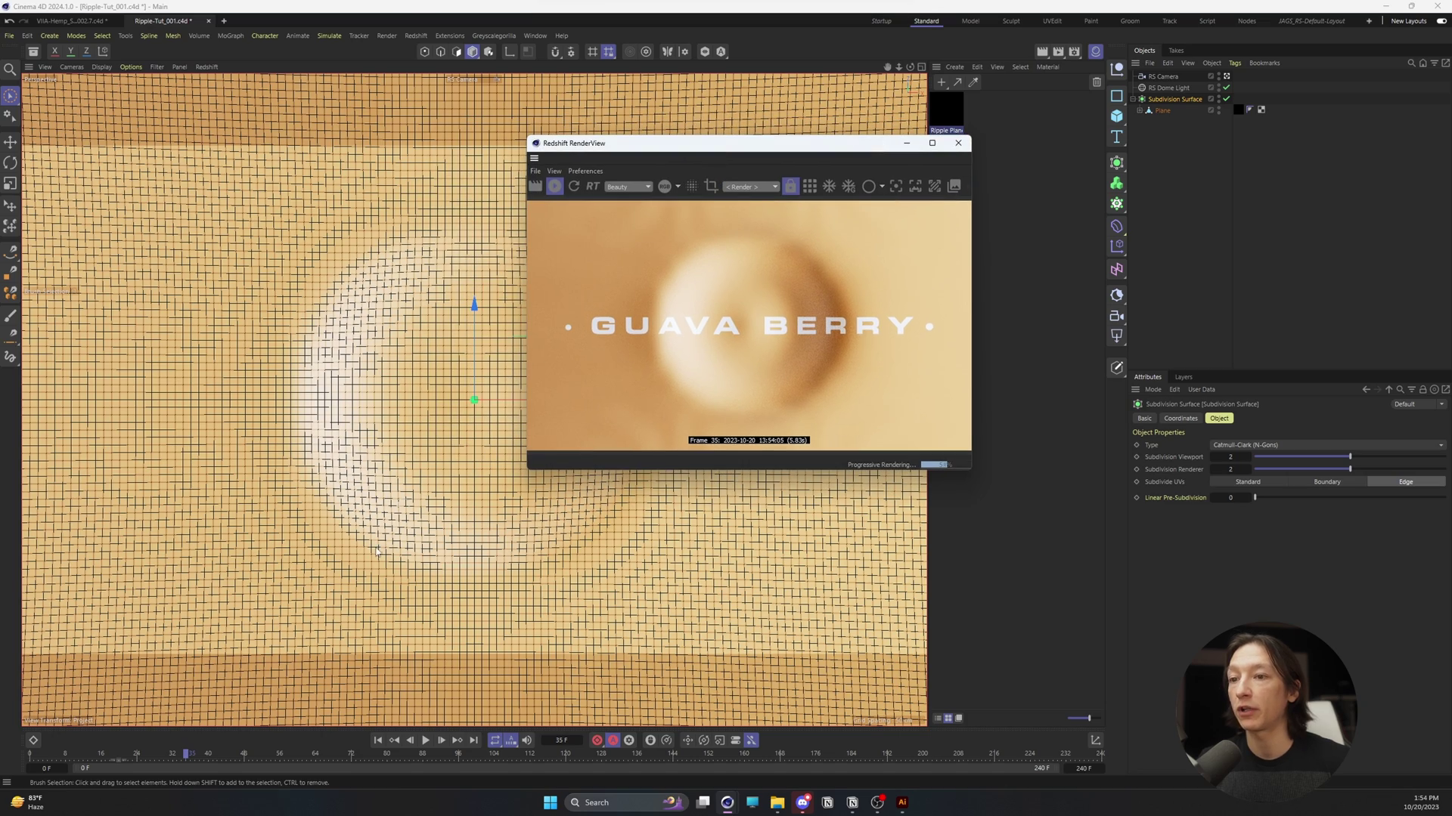
{"action": "left_click", "coordinate": [228, 755]}
{"action": "left_click_drag", "start_coordinate": [228, 757], "coordinate": [306, 754]}
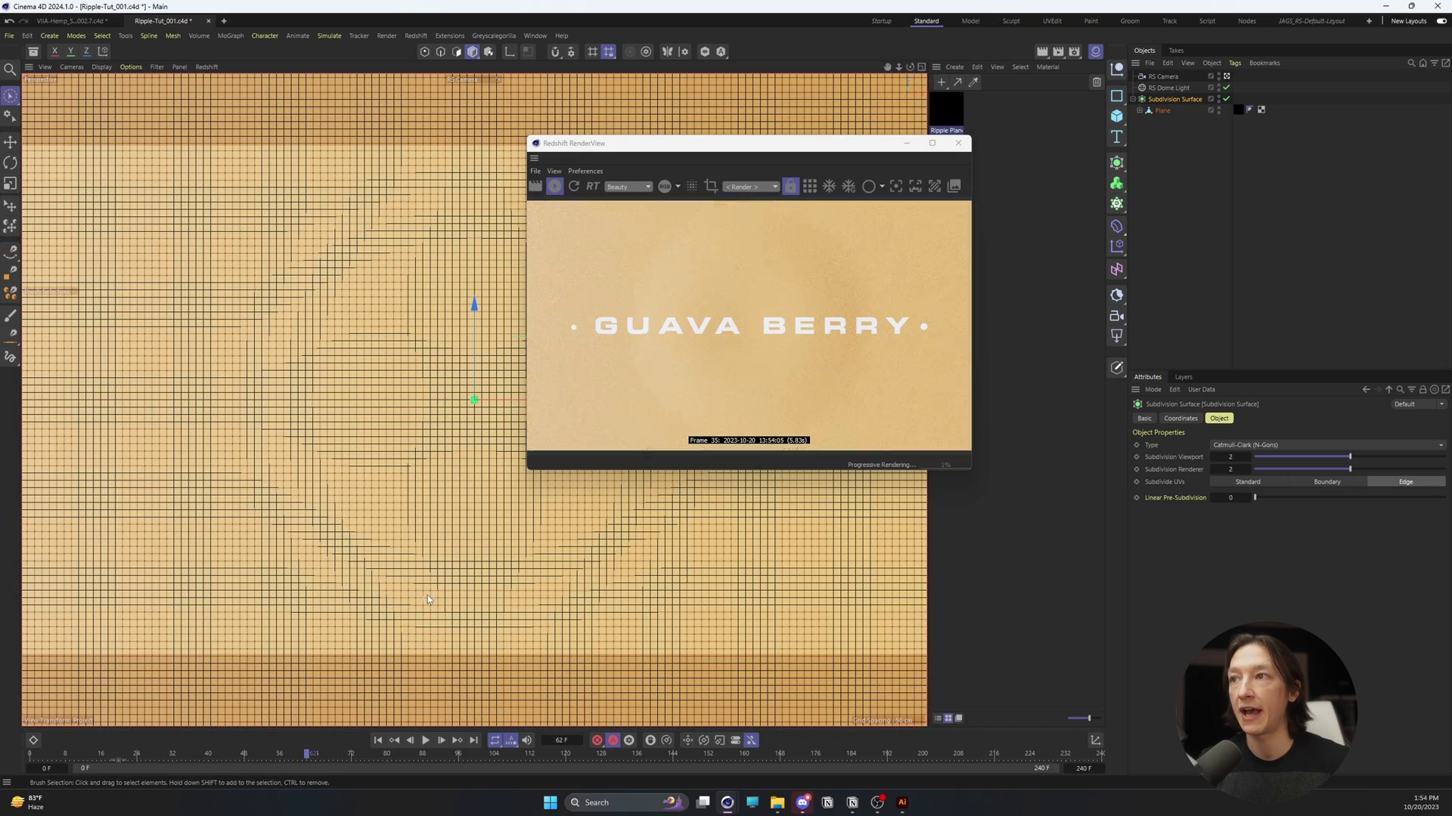